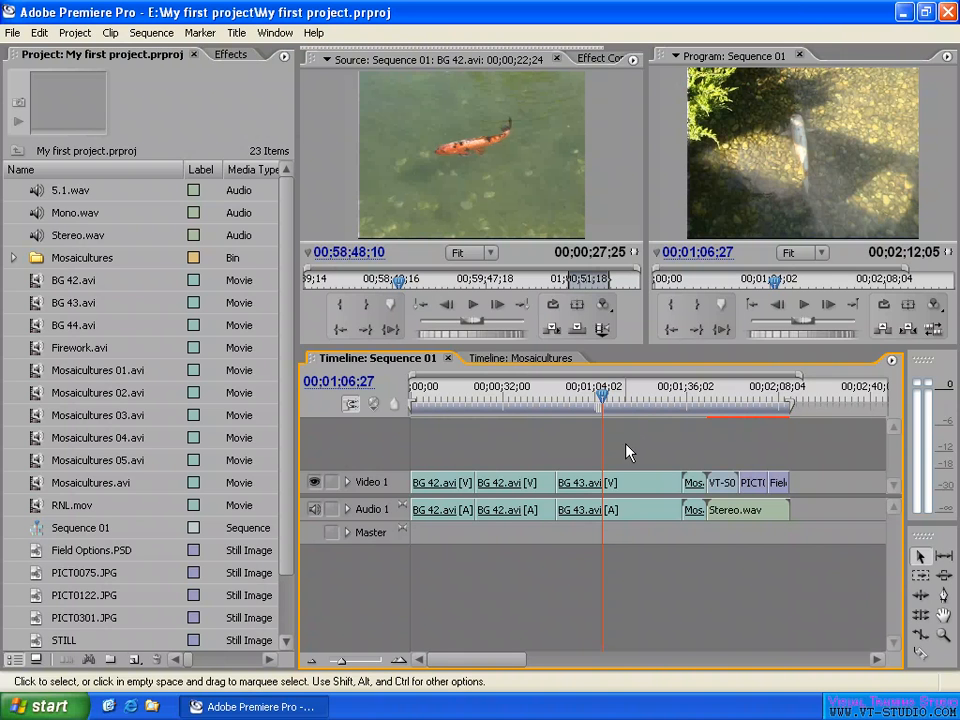
Step: Ripple-trim about 7 seconds off the end of the second BG 42.avi clip and about 10 seconds off the start of BG 43.avi
{"action": "left_click", "coordinate": [922, 603]}
{"action": "left_click", "coordinate": [921, 620]}
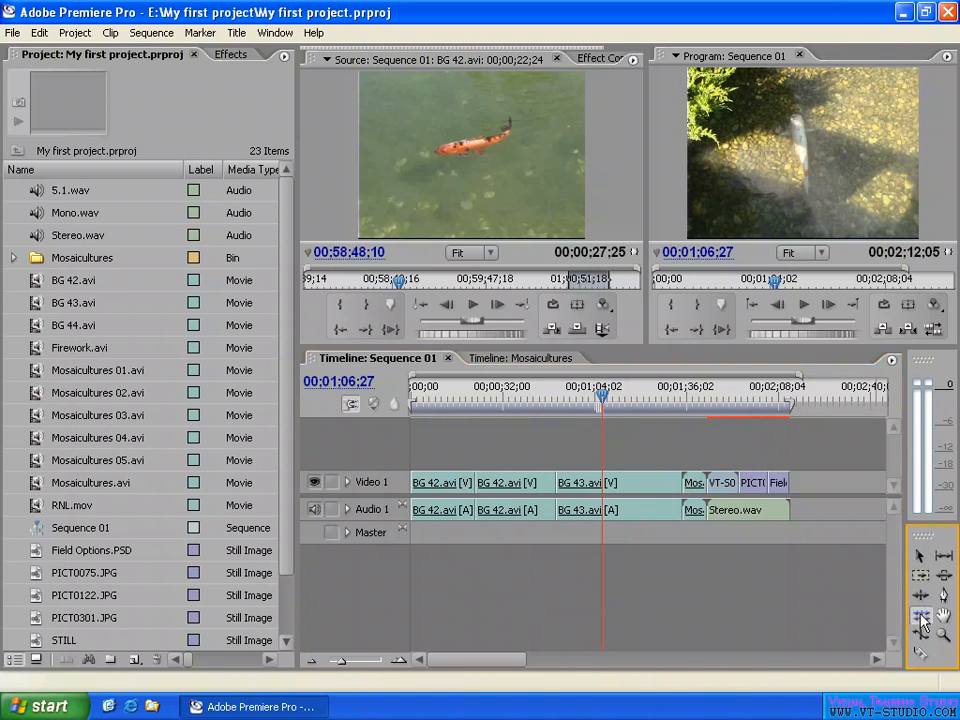
{"action": "left_click", "coordinate": [921, 598]}
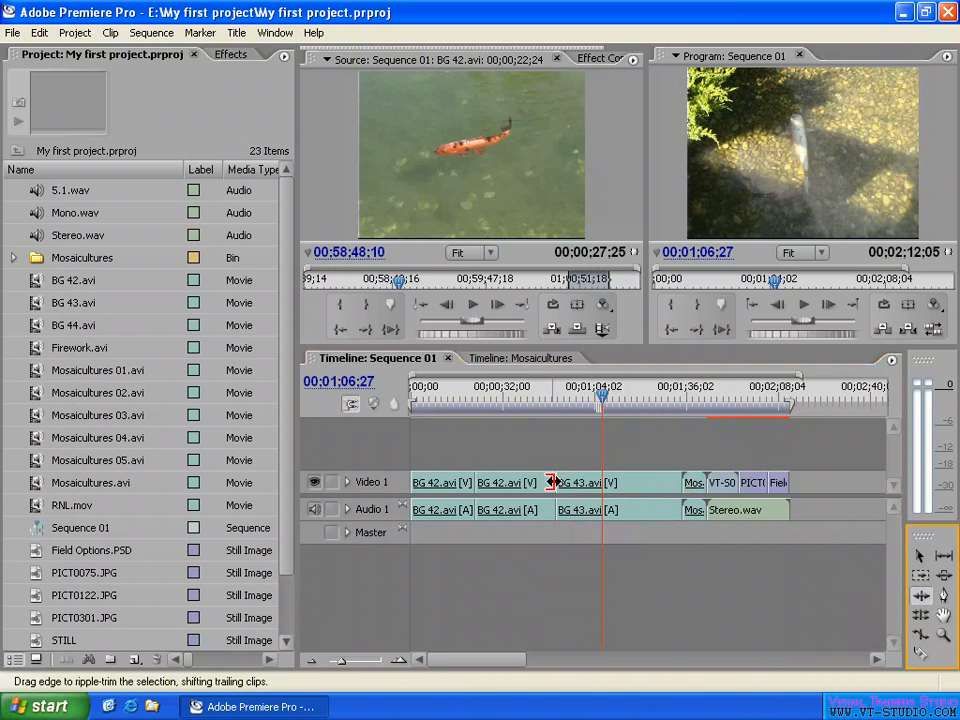
{"action": "left_click_drag", "start_coordinate": [551, 482], "coordinate": [530, 482]}
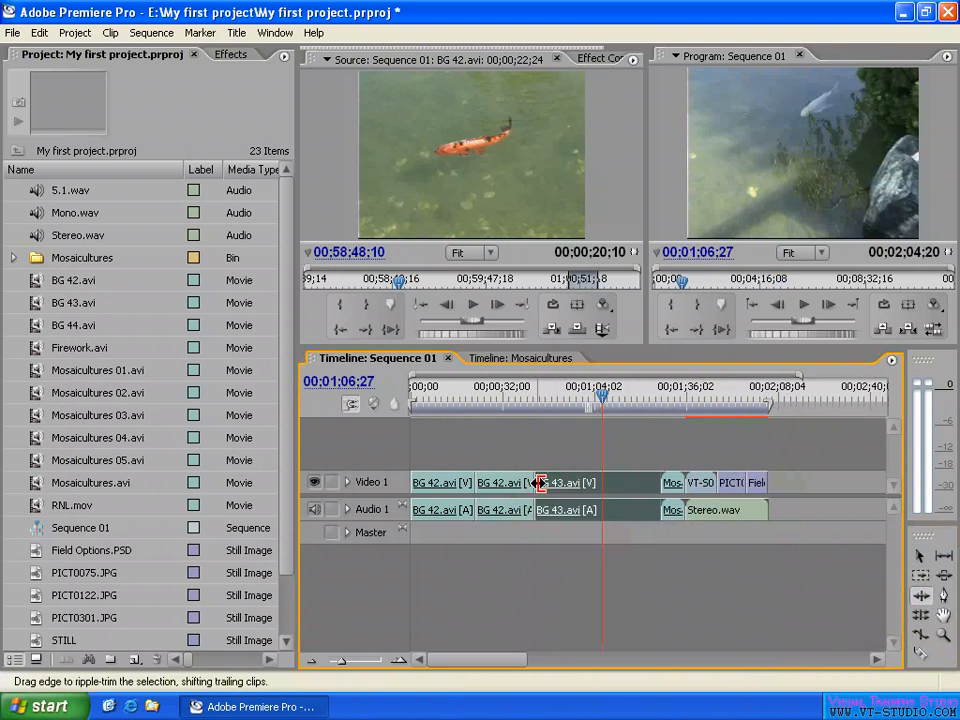
{"action": "left_click_drag", "start_coordinate": [540, 483], "coordinate": [565, 484]}
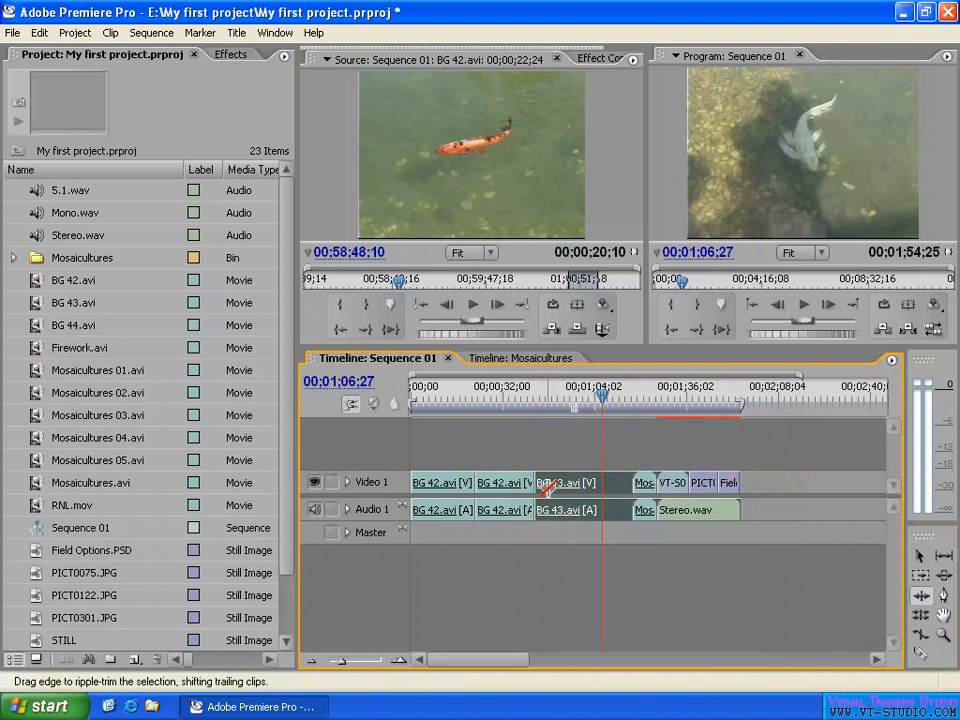
Step: Roll the cut between the second BG 42.avi clip and BG 43.avi back and forth, leaving the BG 42.avi clip about 00;00;26;15 long
{"action": "left_click", "coordinate": [922, 620]}
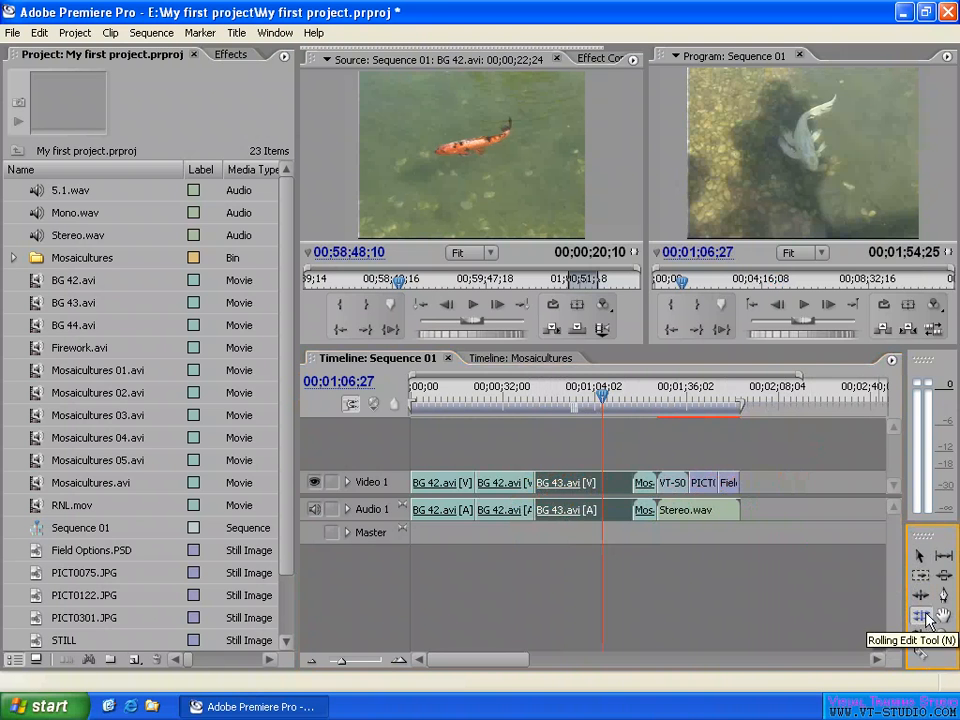
{"action": "mouse_move", "coordinate": [535, 483]}
{"action": "left_mouse_down"}
{"action": "mouse_move", "coordinate": [561, 483]}
{"action": "mouse_move", "coordinate": [532, 483]}
{"action": "mouse_move", "coordinate": [552, 483]}
{"action": "mouse_move", "coordinate": [543, 483]}
{"action": "left_mouse_up"}
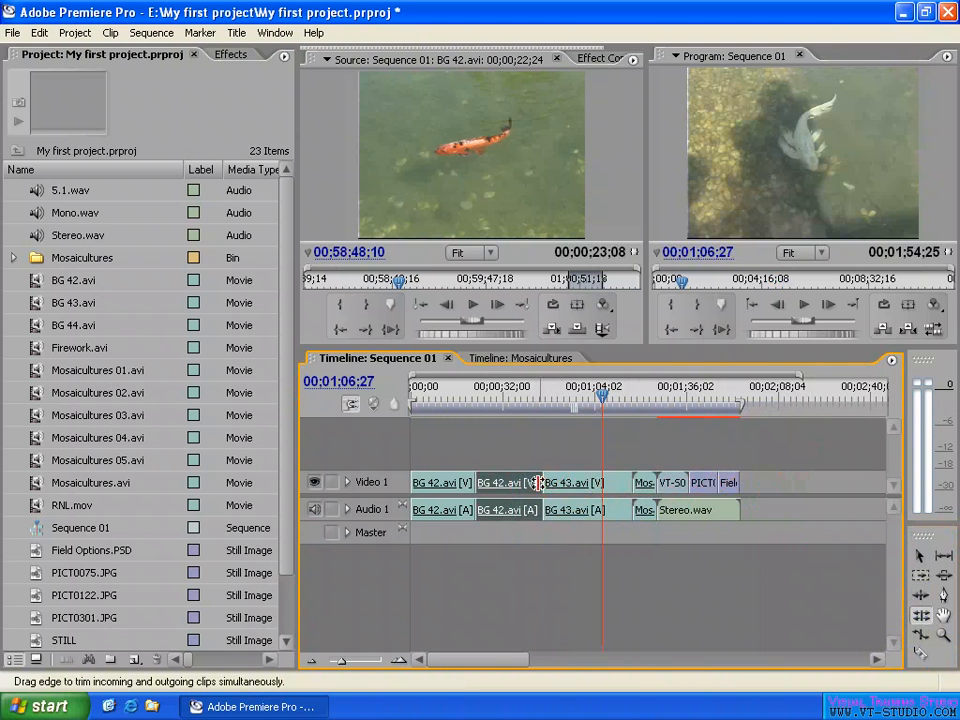
{"action": "mouse_move", "coordinate": [543, 483]}
{"action": "left_mouse_down"}
{"action": "mouse_move", "coordinate": [524, 483]}
{"action": "mouse_move", "coordinate": [549, 483]}
{"action": "left_mouse_up"}
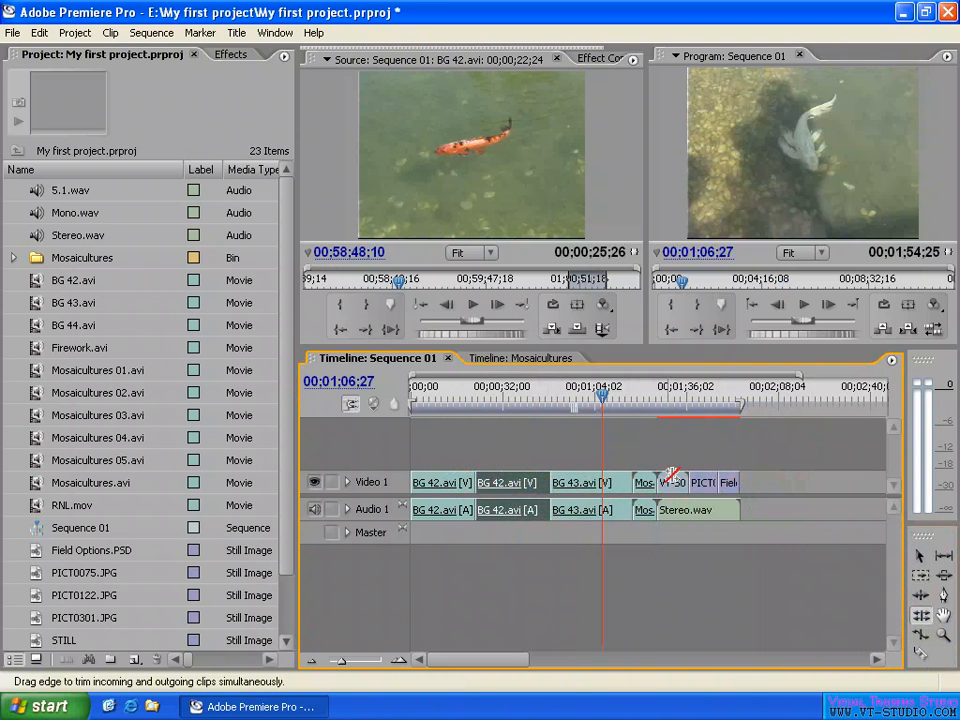
{"action": "left_click_drag", "start_coordinate": [549, 483], "coordinate": [535, 483]}
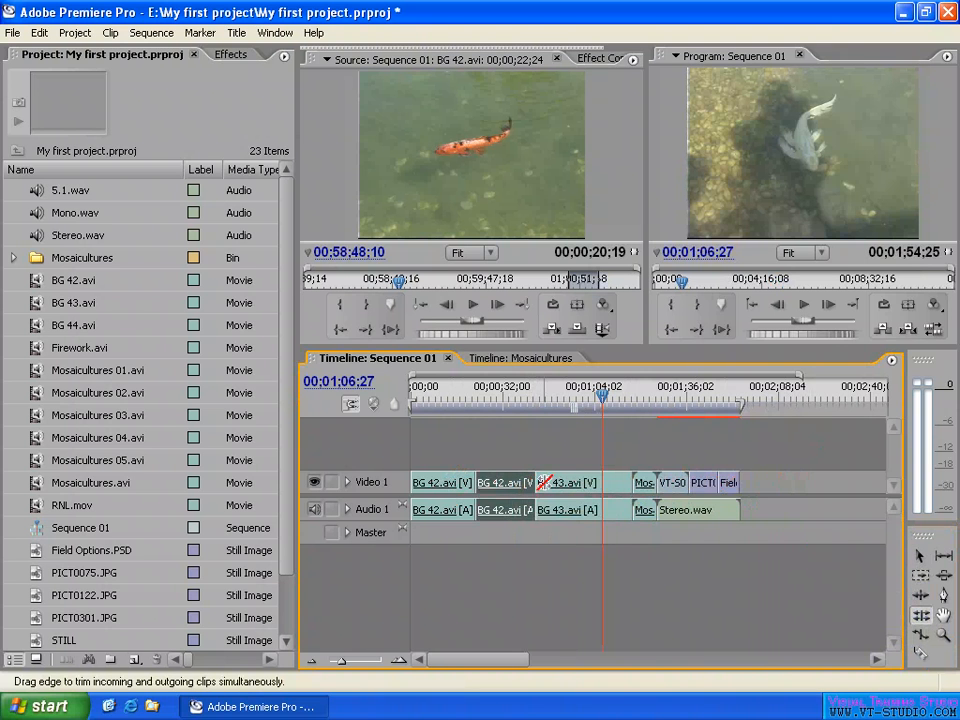
{"action": "left_click_drag", "start_coordinate": [530, 483], "coordinate": [551, 484]}
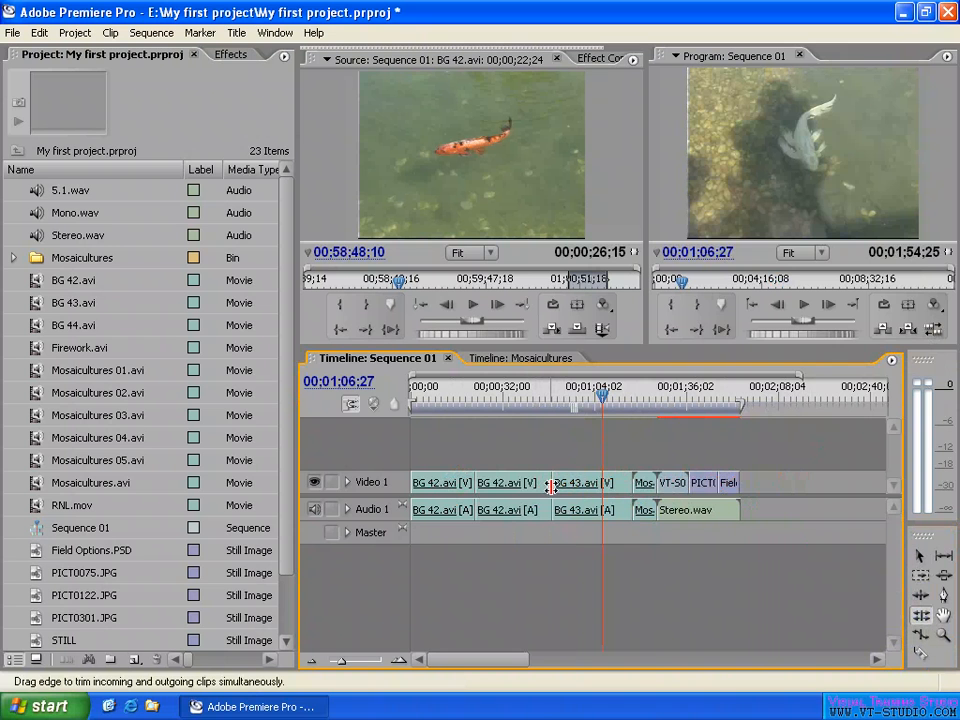
Step: Try to start Trim in Sequence 01 with the playhead at about 00;00;58;21 and no target track selected
{"action": "left_click_drag", "start_coordinate": [604, 396], "coordinate": [580, 396]}
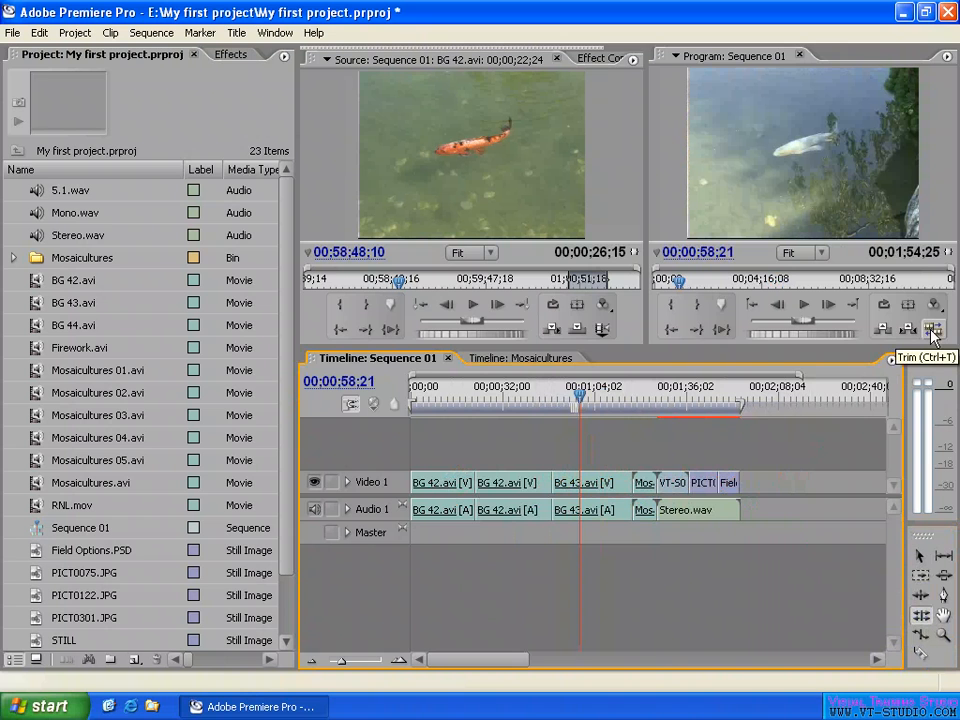
{"action": "left_click", "coordinate": [932, 331]}
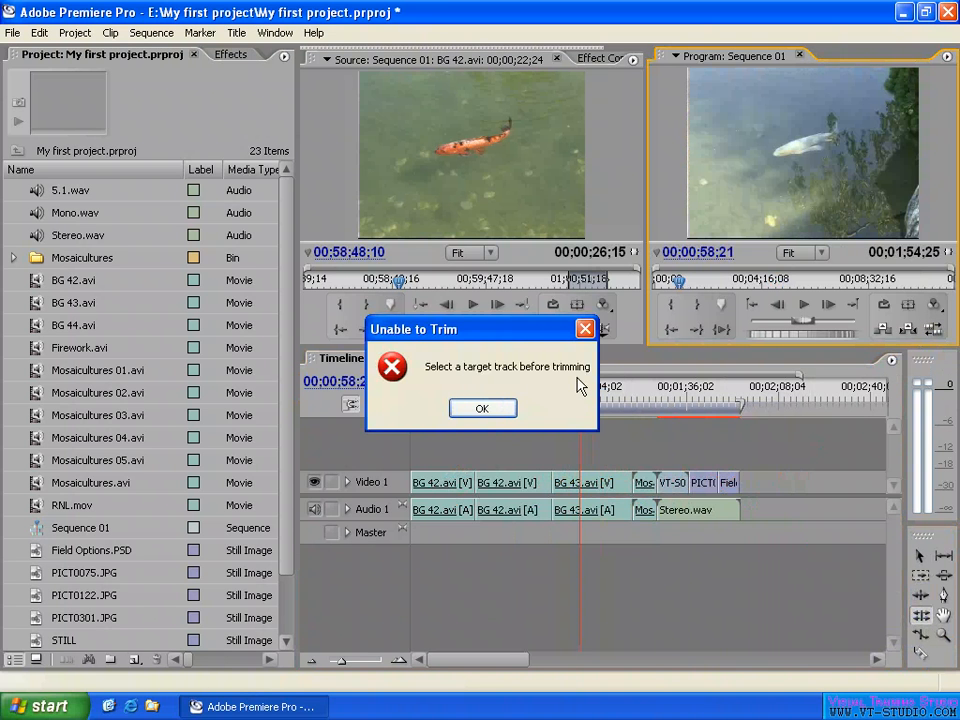
{"action": "left_click", "coordinate": [490, 408]}
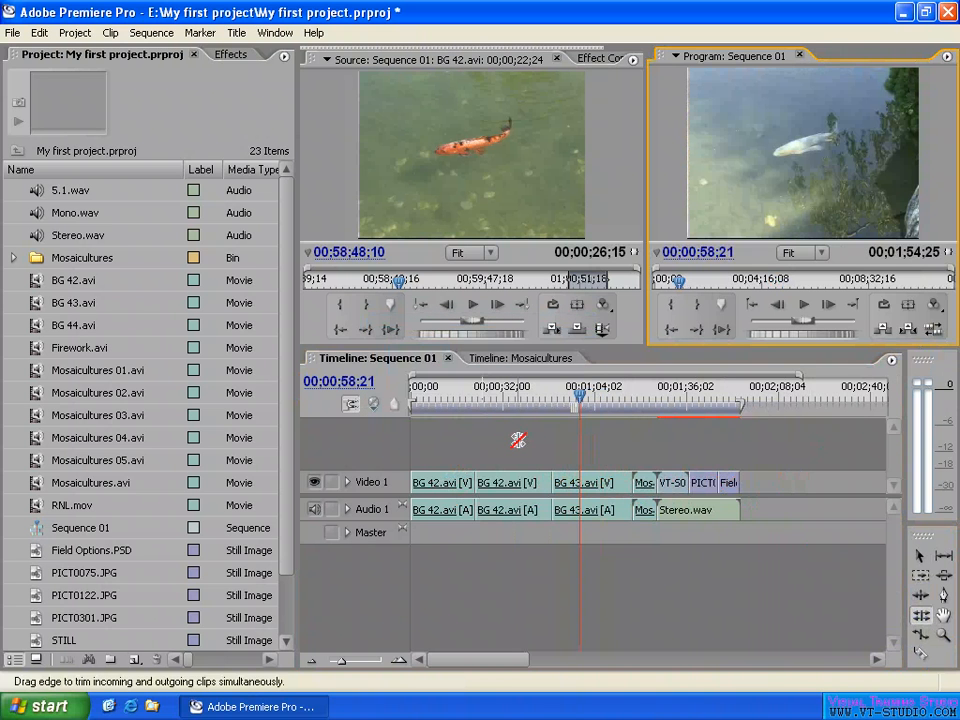
Step: Move the Sequence 01 playhead to 00;00;51;25, near the start of BG 43.avi, with Video 1 as the target track
{"action": "left_click", "coordinate": [563, 394]}
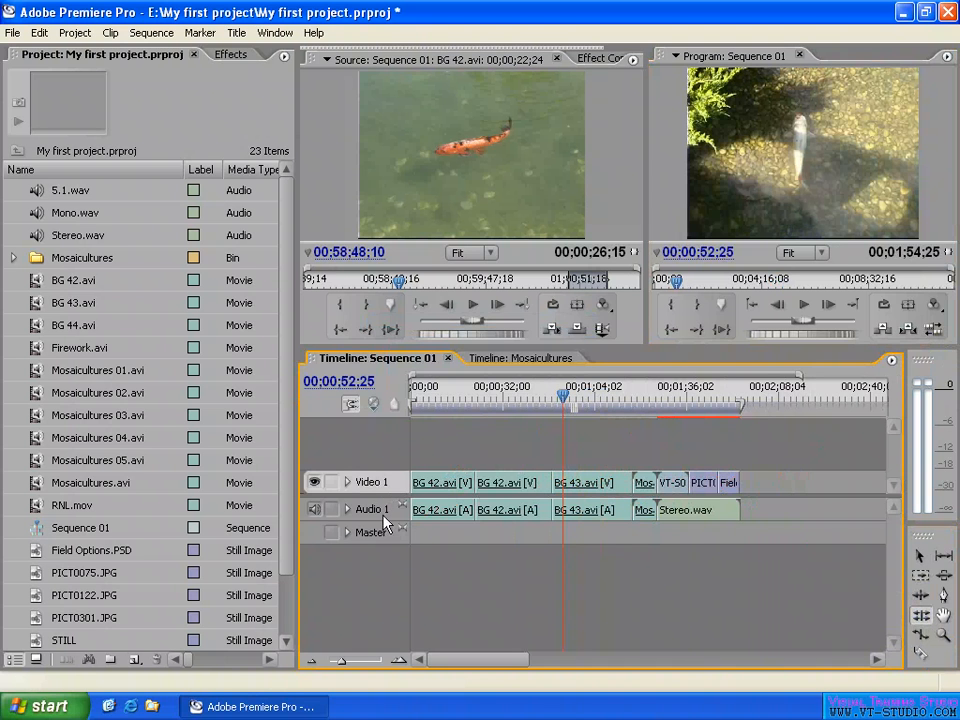
{"action": "left_click", "coordinate": [560, 394]}
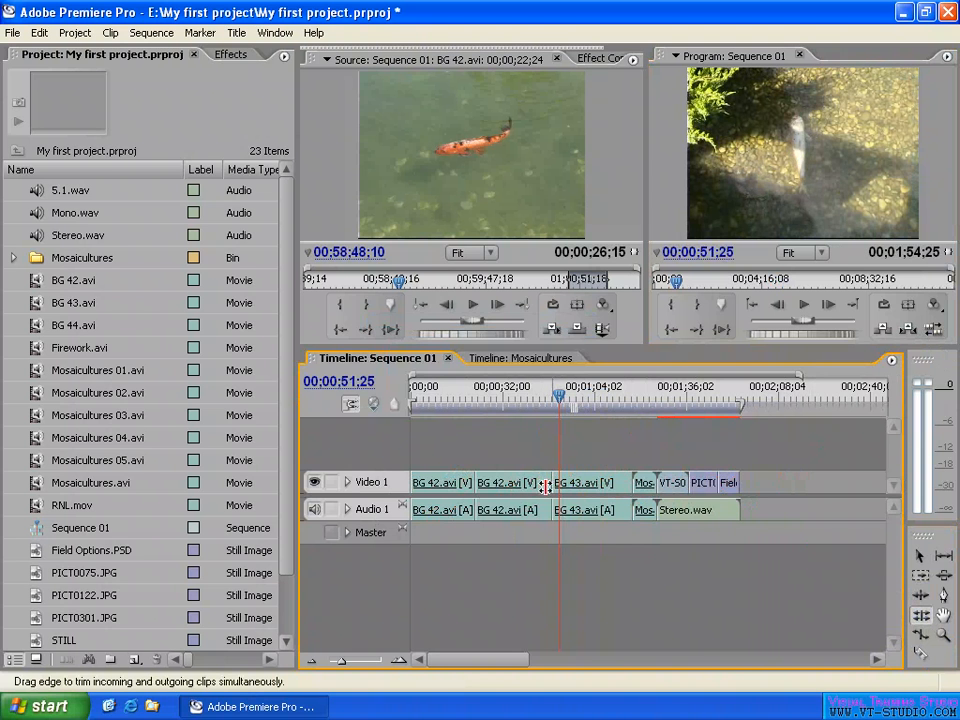
Step: In the Mosaicultures sequence, try to start Trim with no target video track, and make Video 4 the target track
{"action": "left_click", "coordinate": [518, 362]}
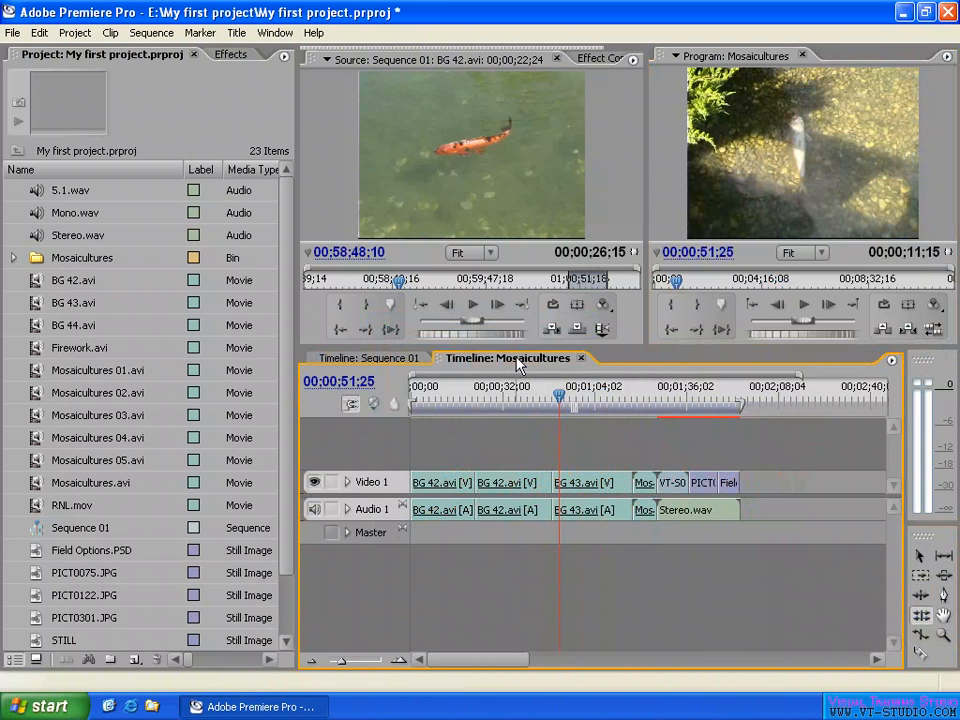
{"action": "left_click", "coordinate": [379, 450]}
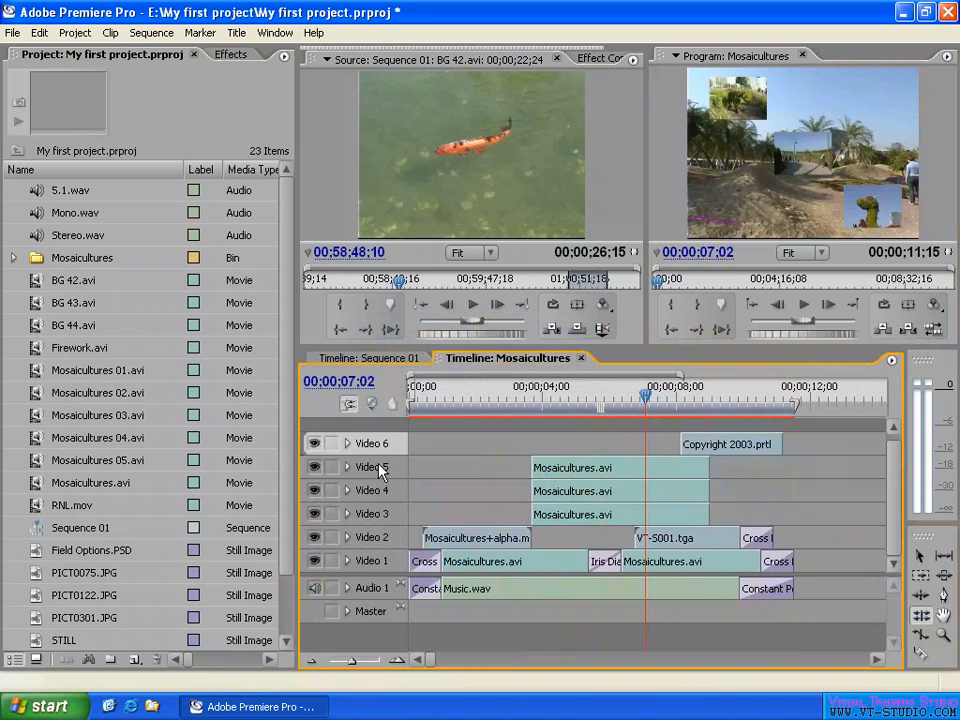
{"action": "left_click", "coordinate": [382, 471]}
{"action": "left_click", "coordinate": [385, 471]}
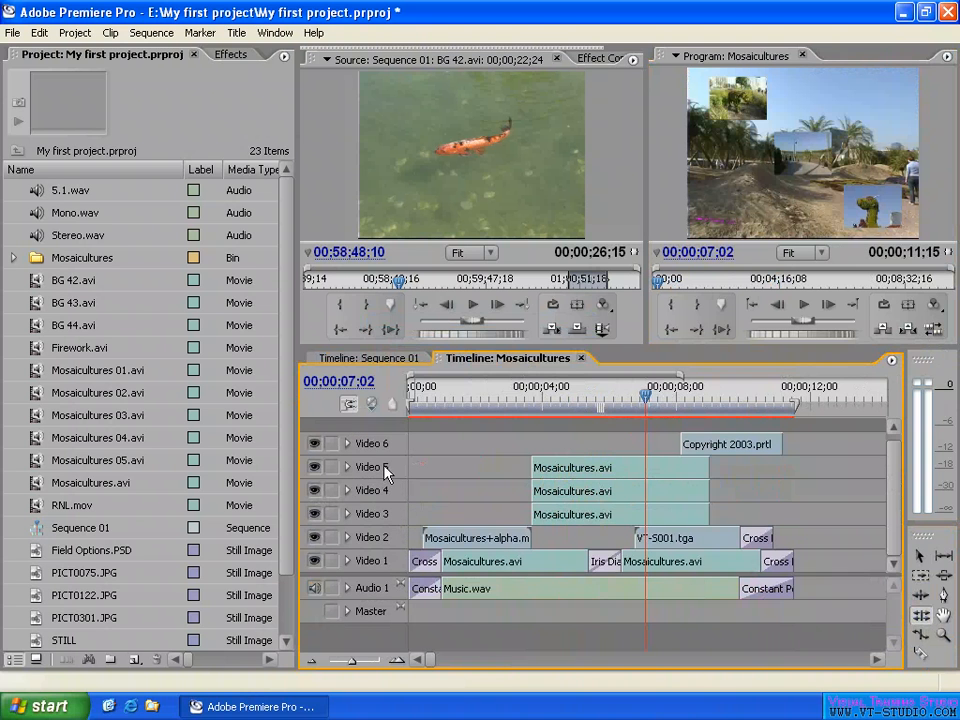
{"action": "left_click", "coordinate": [937, 336]}
{"action": "left_click", "coordinate": [482, 411]}
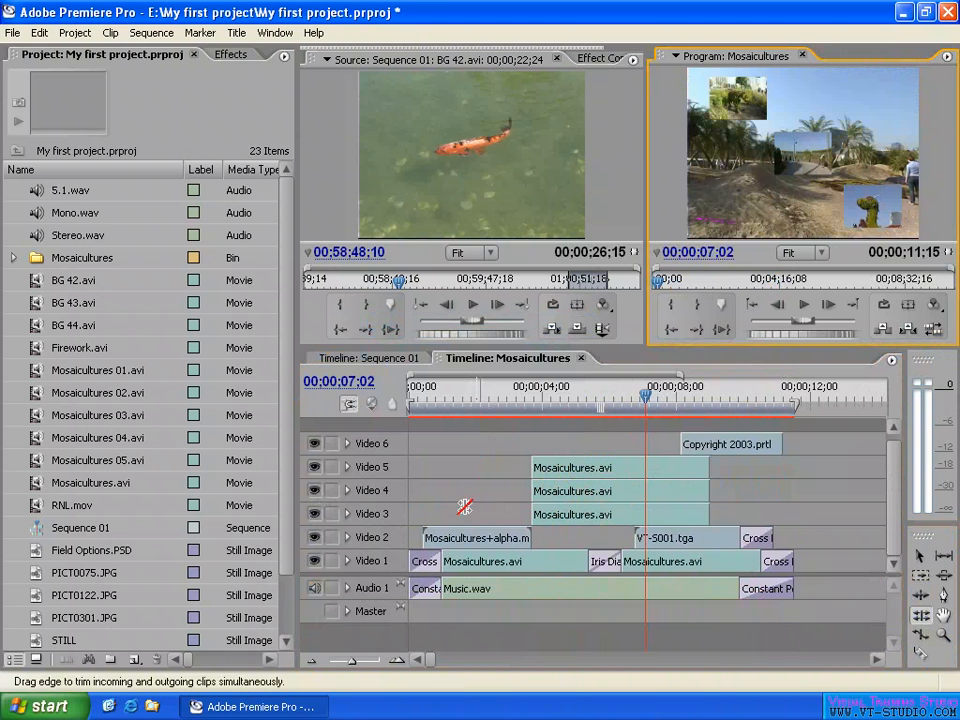
{"action": "left_click", "coordinate": [398, 493]}
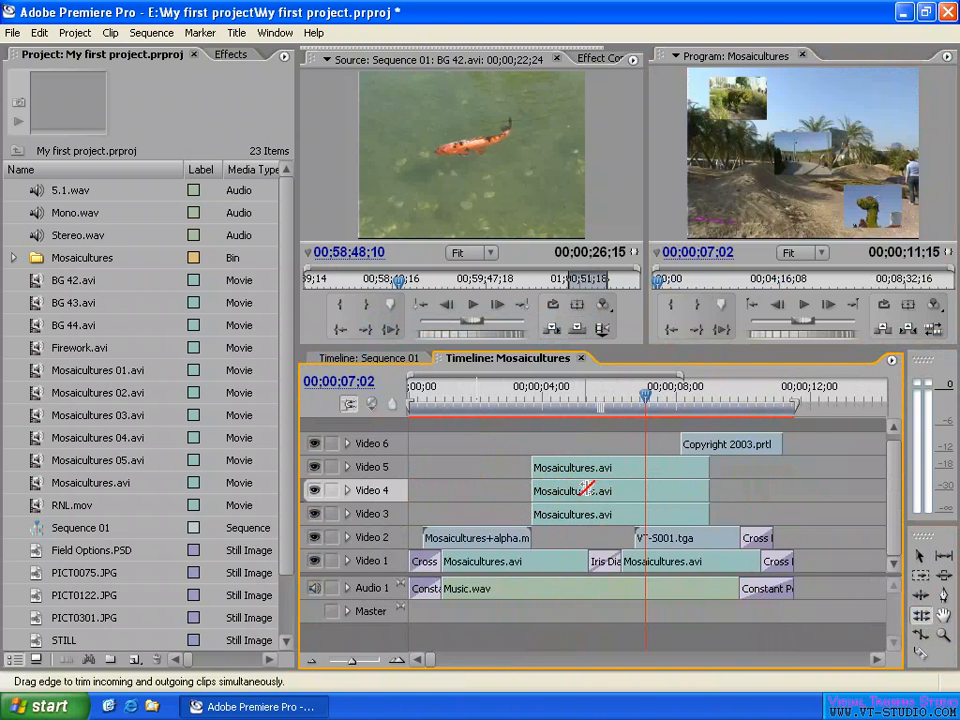
Step: In Sequence 01, roll the cut between the second BG 42.avi clip and BG 43.avi about 4 seconds earlier and open it in Trim
{"action": "left_click", "coordinate": [410, 362]}
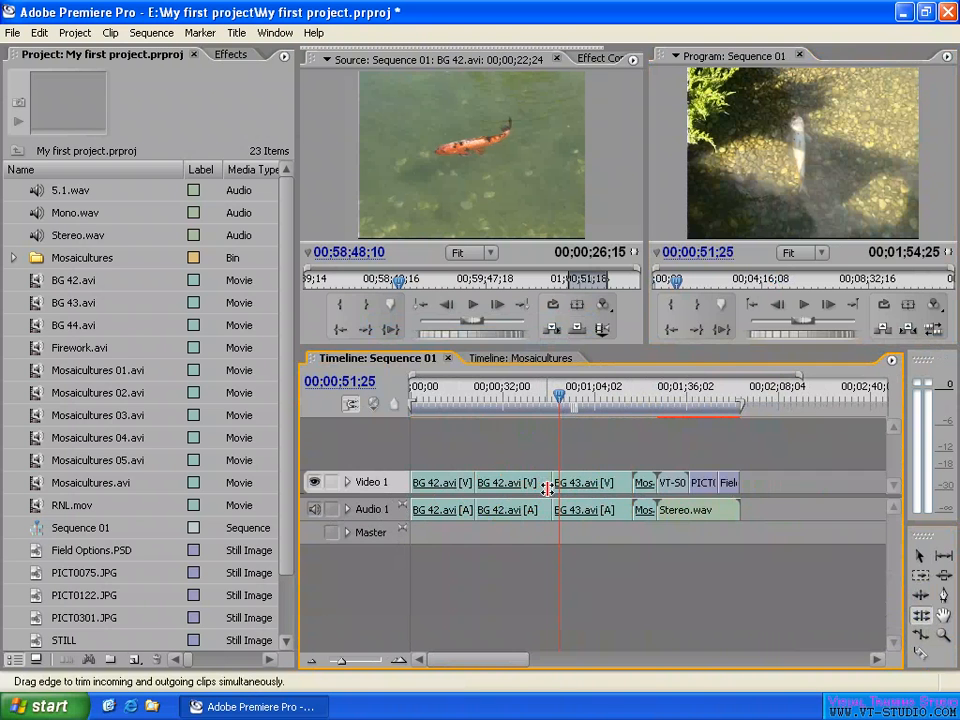
{"action": "left_click_drag", "start_coordinate": [551, 484], "coordinate": [540, 510]}
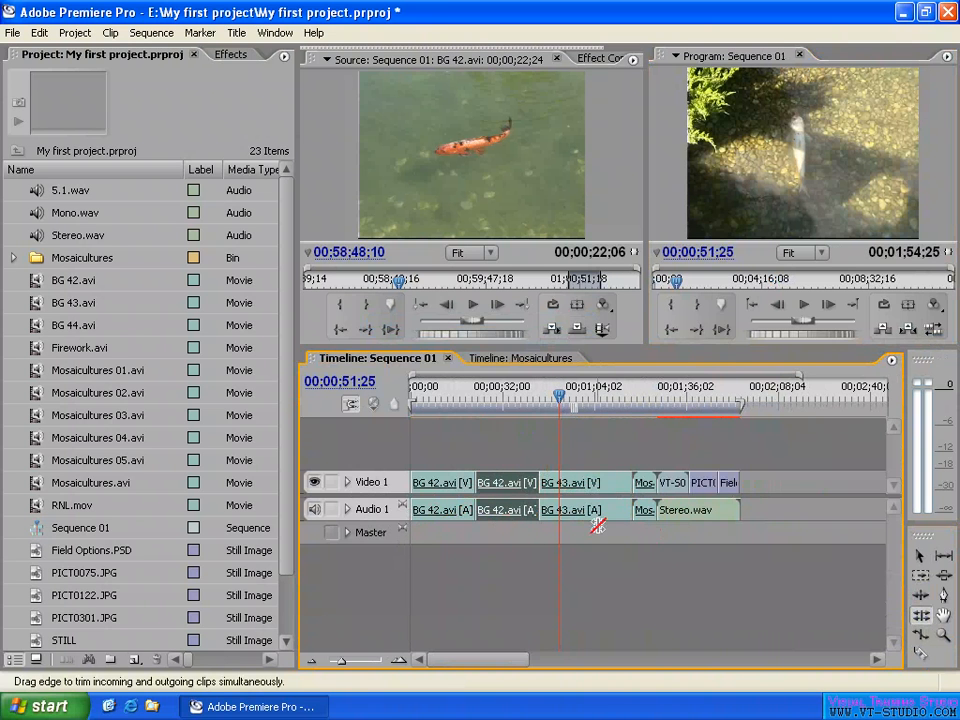
{"action": "left_click", "coordinate": [522, 438]}
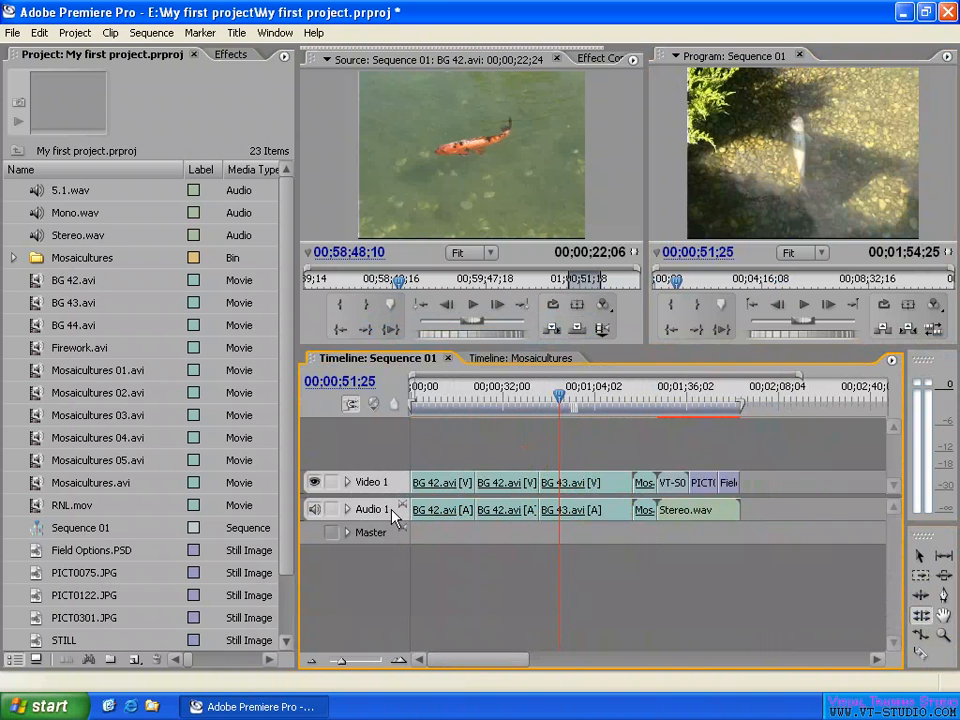
{"action": "left_click", "coordinate": [933, 330]}
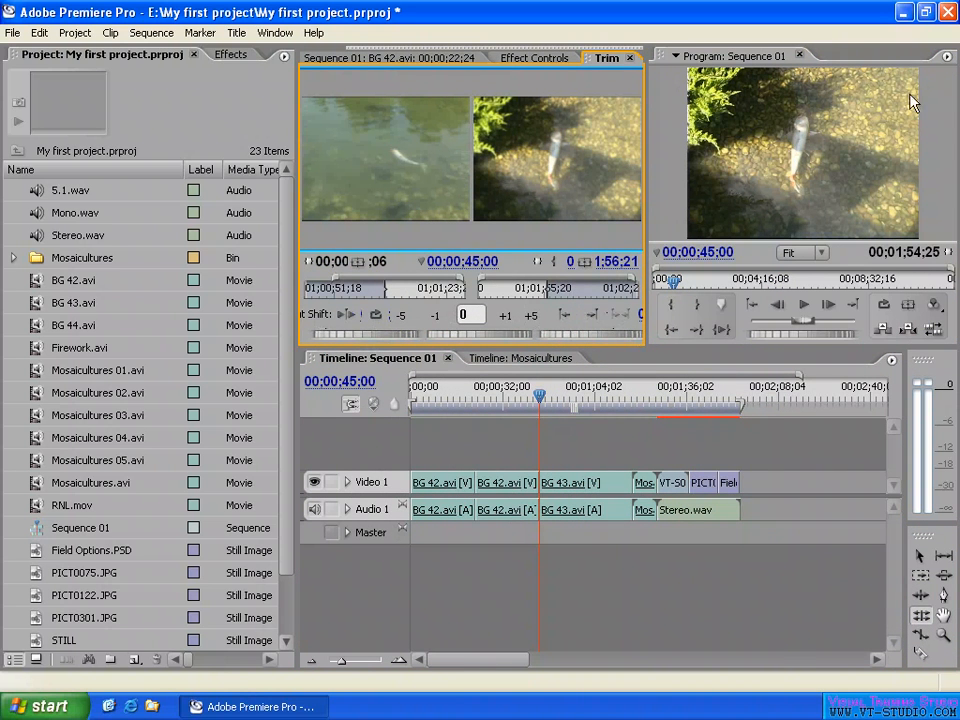
Step: Try out a screen resolution of 1280 by 768 in the Windows display settings without applying it, and return to Premiere Pro
{"action": "left_click", "coordinate": [903, 12]}
{"action": "right_click", "coordinate": [539, 229]}
{"action": "left_click", "coordinate": [561, 342]}
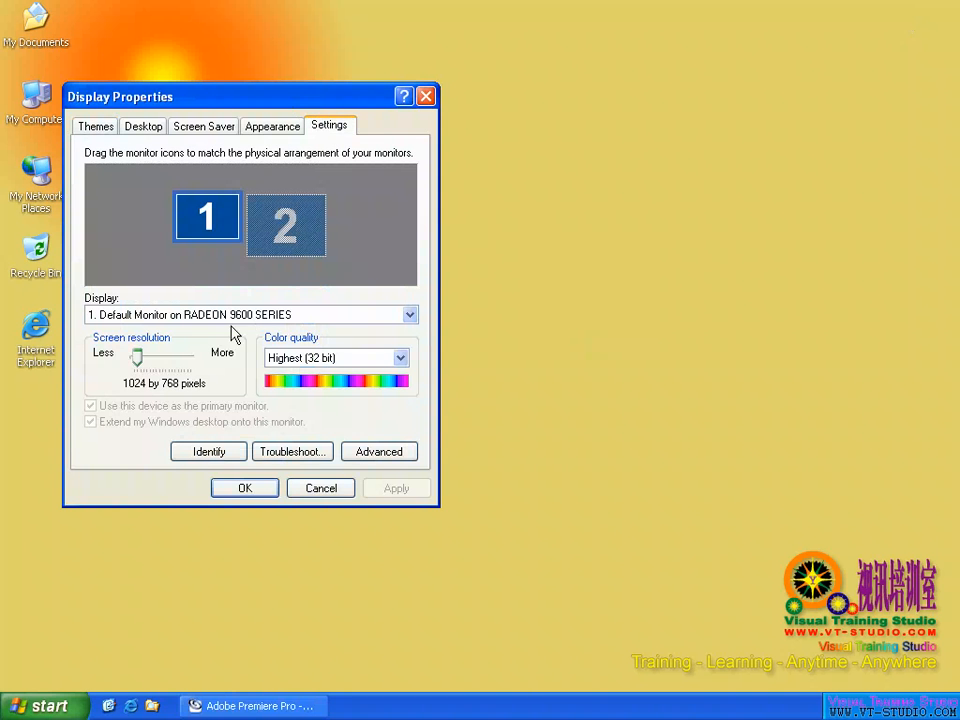
{"action": "left_click_drag", "start_coordinate": [139, 364], "coordinate": [147, 363]}
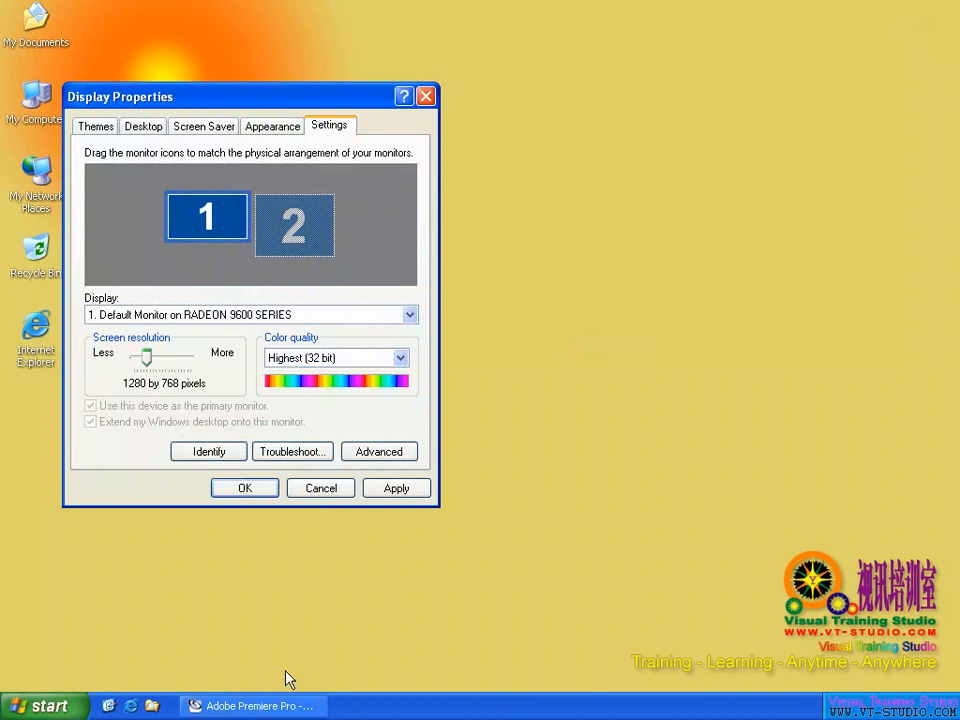
{"action": "left_click", "coordinate": [255, 706]}
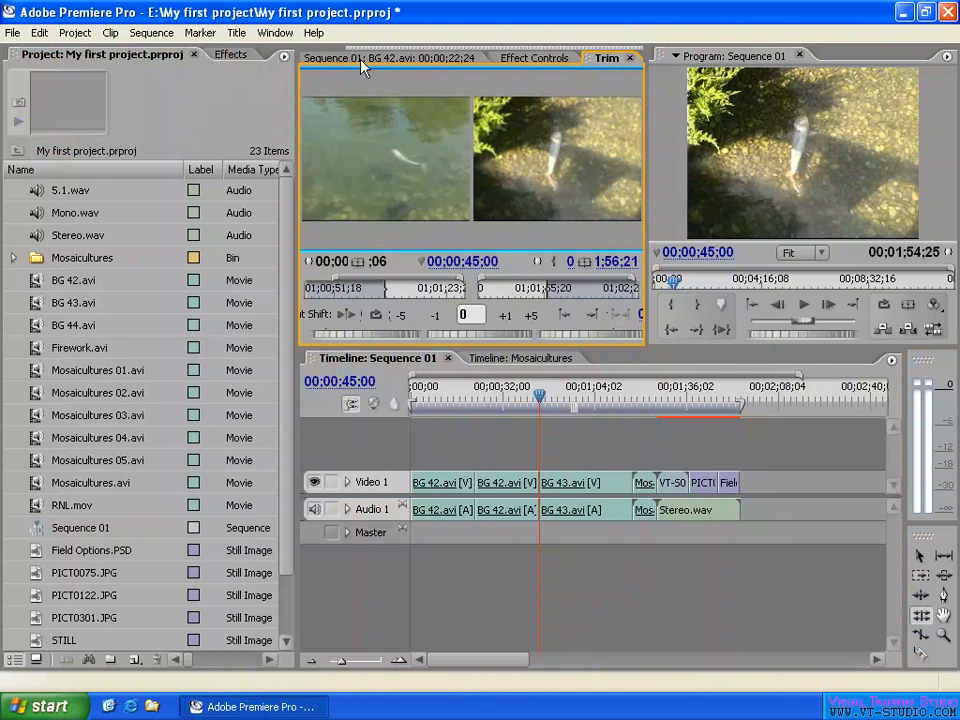
Step: Undock the Trim view into a floating window, widen it to show all its controls, and reduce its height to uncover the timeline
{"action": "left_click", "coordinate": [523, 60]}
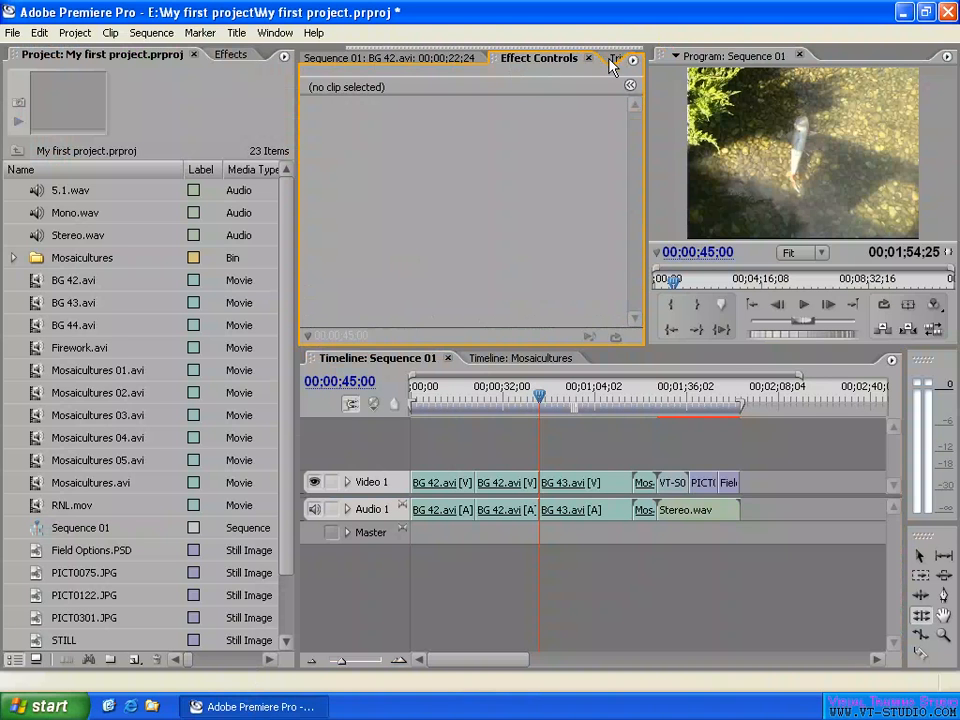
{"action": "left_click", "coordinate": [610, 60]}
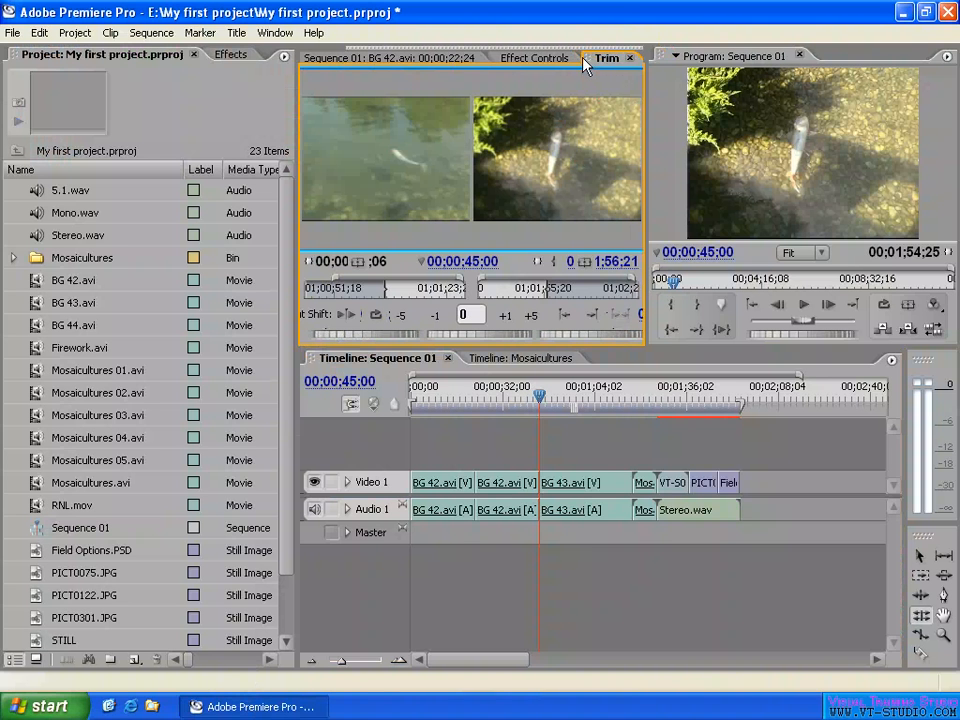
{"action": "left_click_drag", "start_coordinate": [593, 62], "coordinate": [306, 90]}
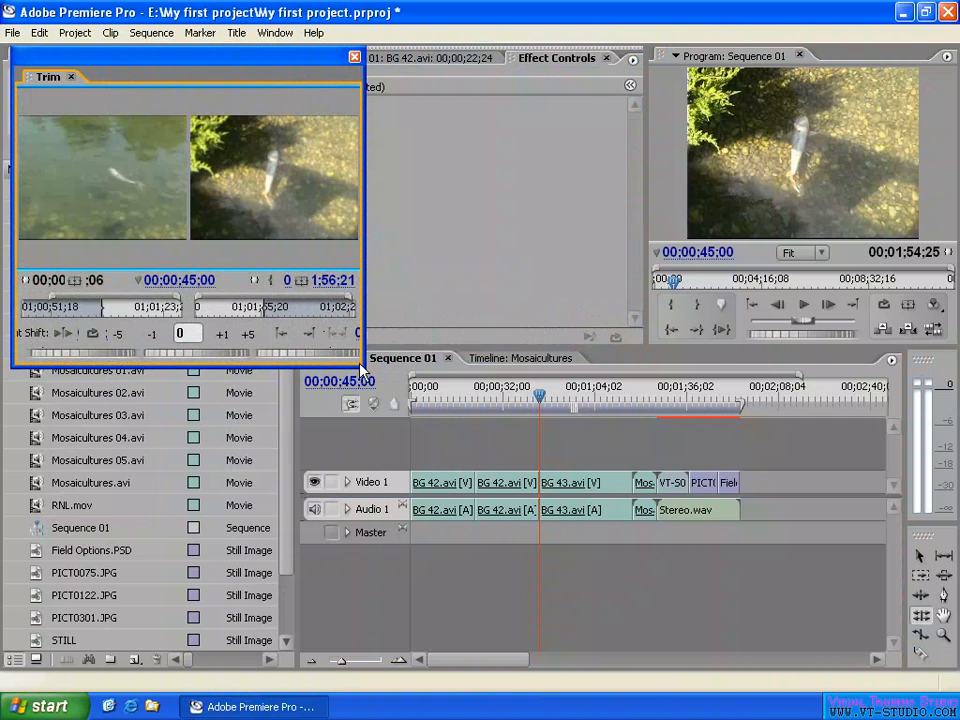
{"action": "left_click_drag", "start_coordinate": [364, 369], "coordinate": [640, 405]}
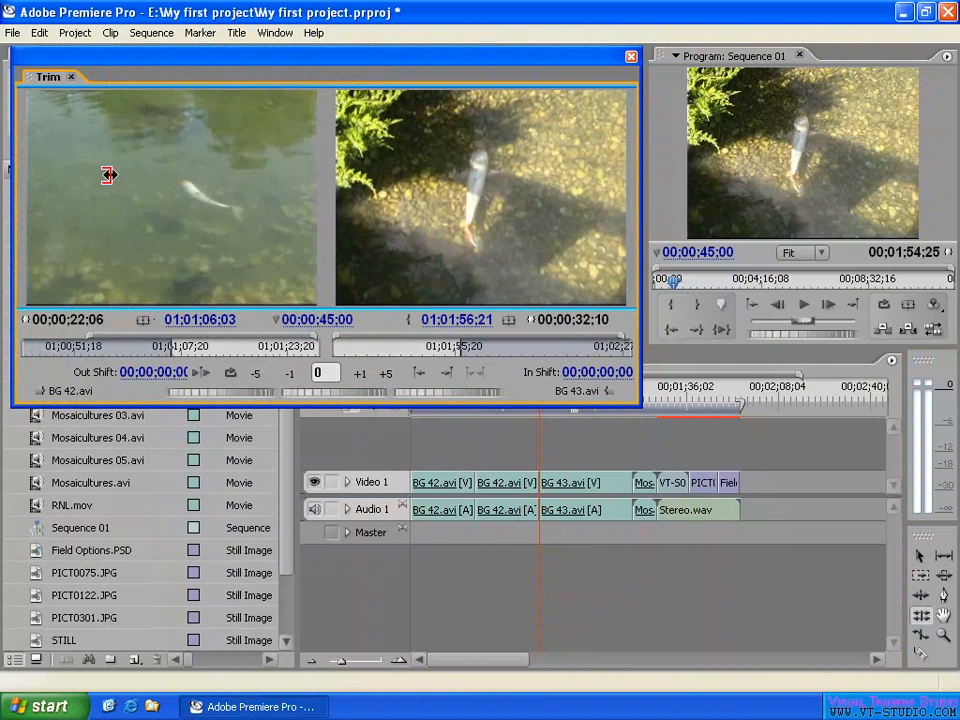
{"action": "left_click_drag", "start_coordinate": [12, 153], "coordinate": [2, 152]}
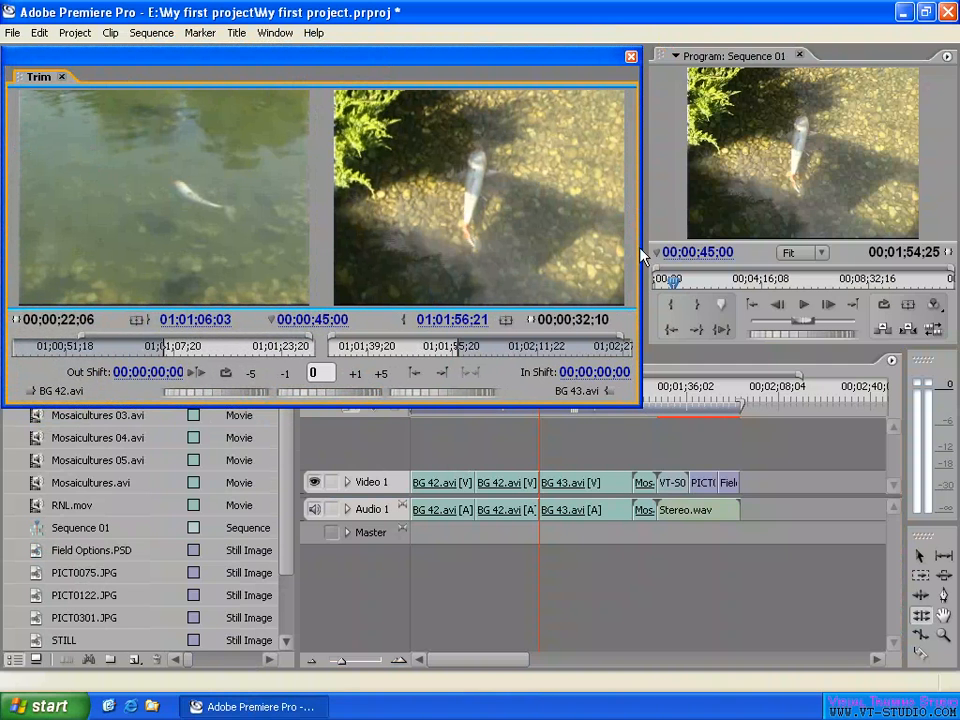
{"action": "left_click_drag", "start_coordinate": [640, 250], "coordinate": [645, 249]}
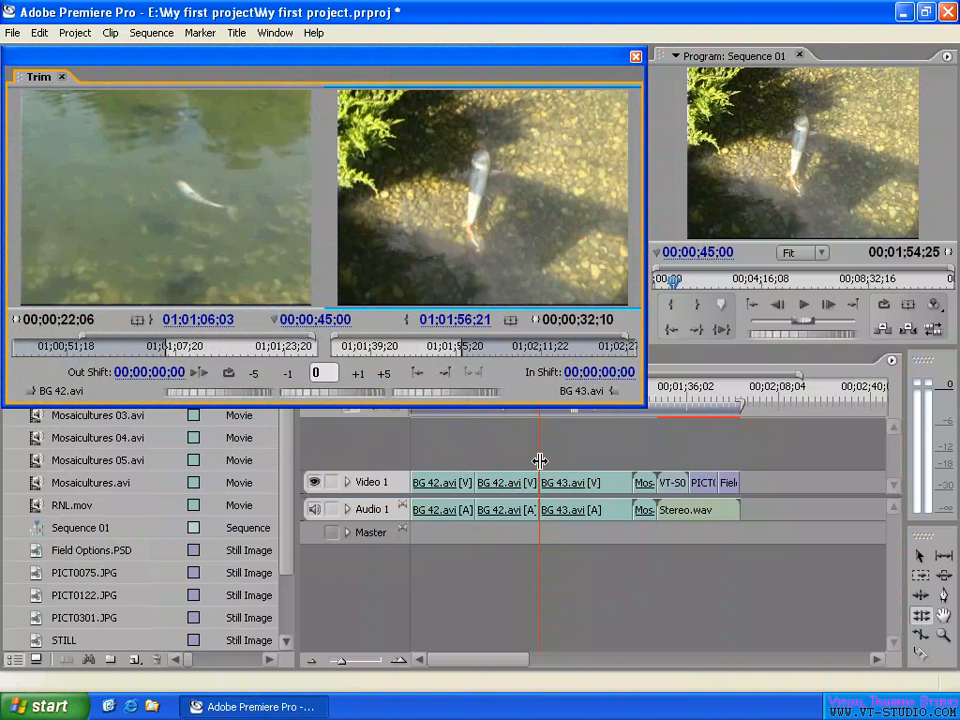
{"action": "left_click_drag", "start_coordinate": [544, 405], "coordinate": [548, 343]}
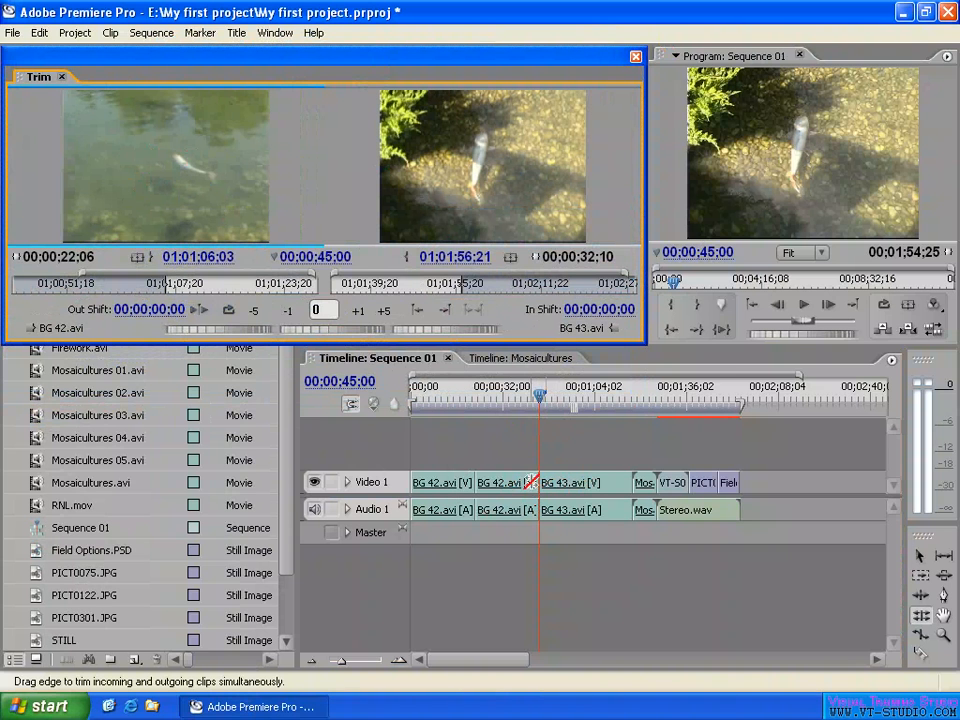
Step: Switch the trim target to the BG 43.avi in point, and switch it to both clips for a rolling edit
{"action": "left_click", "coordinate": [510, 188]}
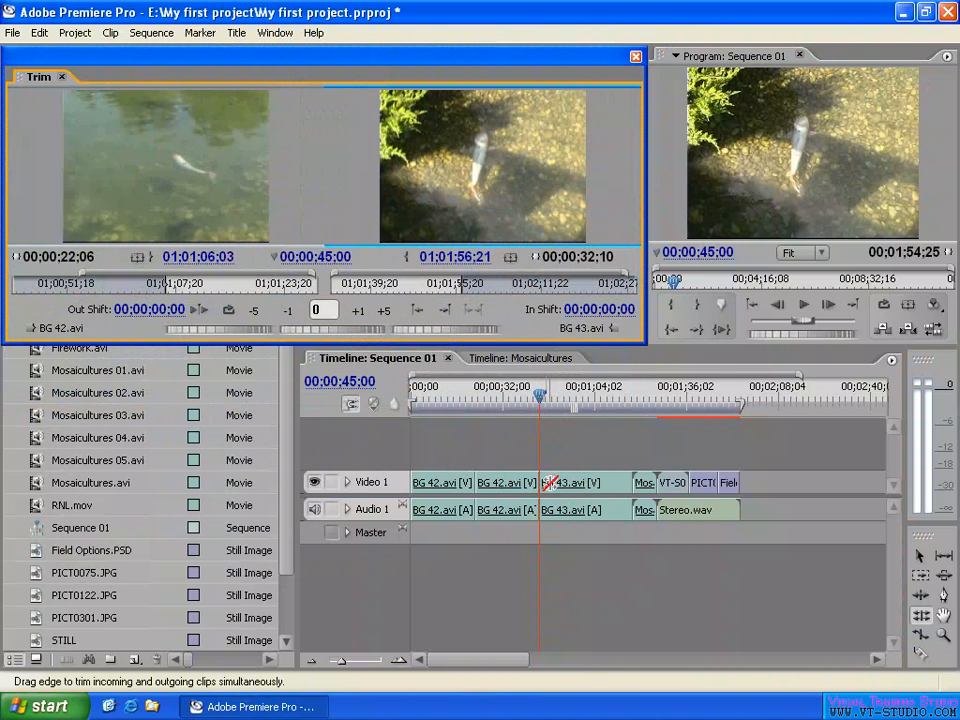
{"action": "left_click", "coordinate": [330, 167]}
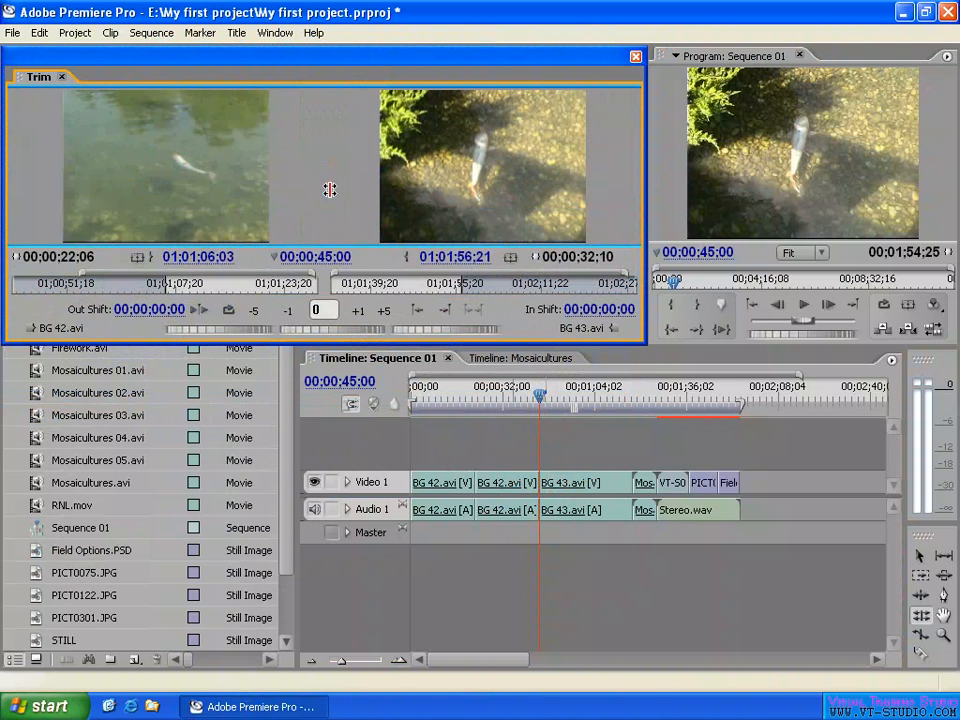
Step: Ripple-trim the cut in Trim, setting the BG 43.avi in point to about 01;01;58;16 and the BG 42.avi out point to about 01;01;05;22
{"action": "left_click", "coordinate": [141, 180]}
{"action": "left_click", "coordinate": [512, 176]}
{"action": "left_click", "coordinate": [197, 174]}
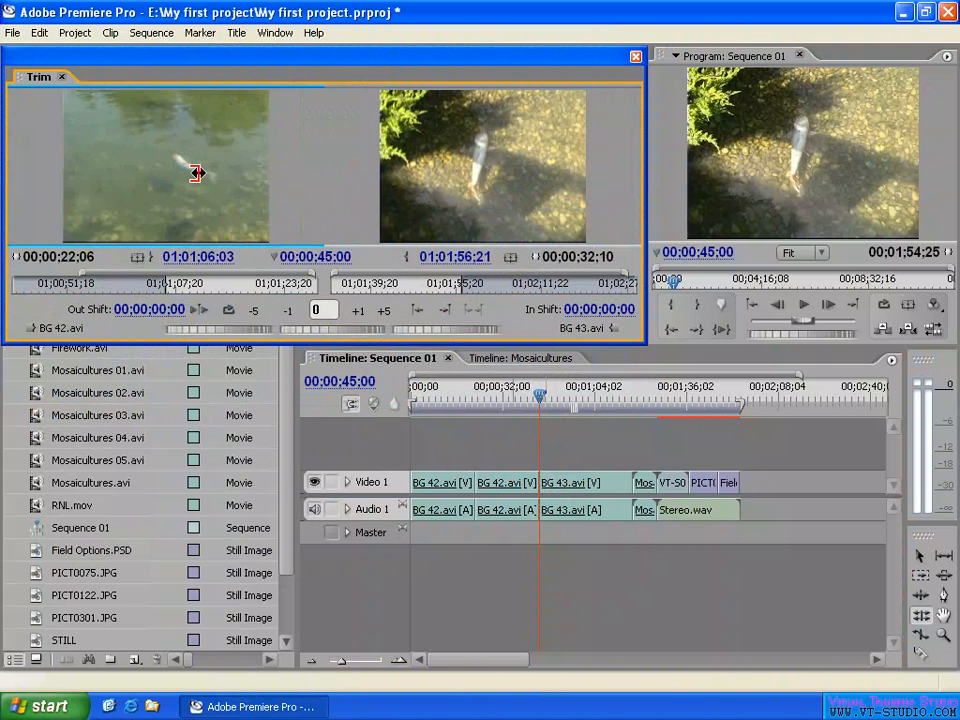
{"action": "mouse_move", "coordinate": [184, 178]}
{"action": "left_mouse_down"}
{"action": "mouse_move", "coordinate": [150, 182]}
{"action": "mouse_move", "coordinate": [184, 178]}
{"action": "left_mouse_up"}
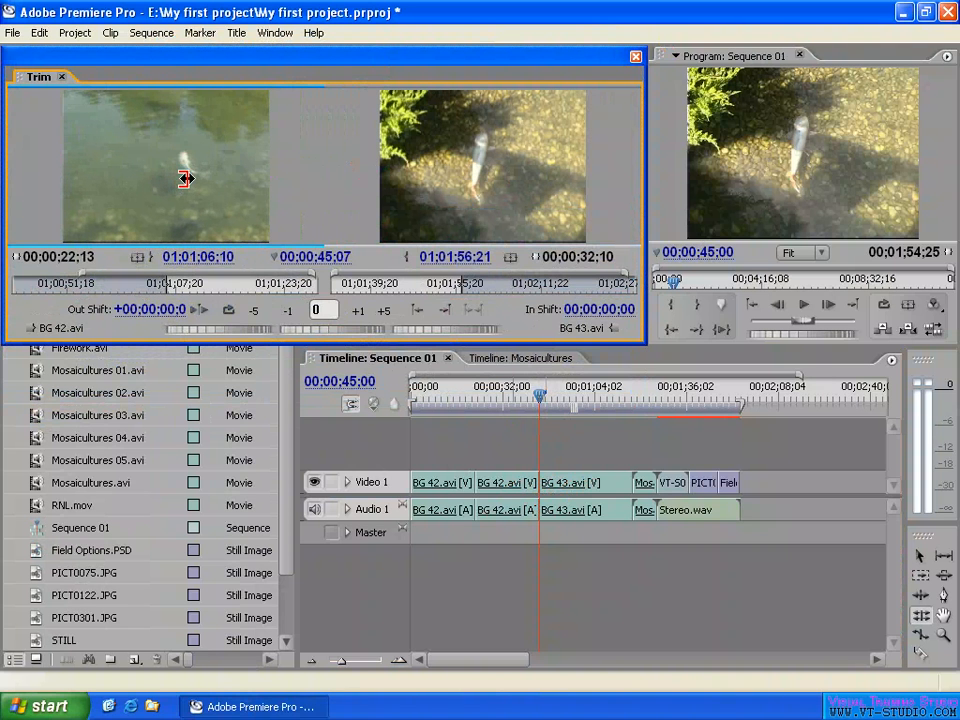
{"action": "left_click", "coordinate": [486, 167]}
{"action": "left_click_drag", "start_coordinate": [486, 167], "coordinate": [512, 182]}
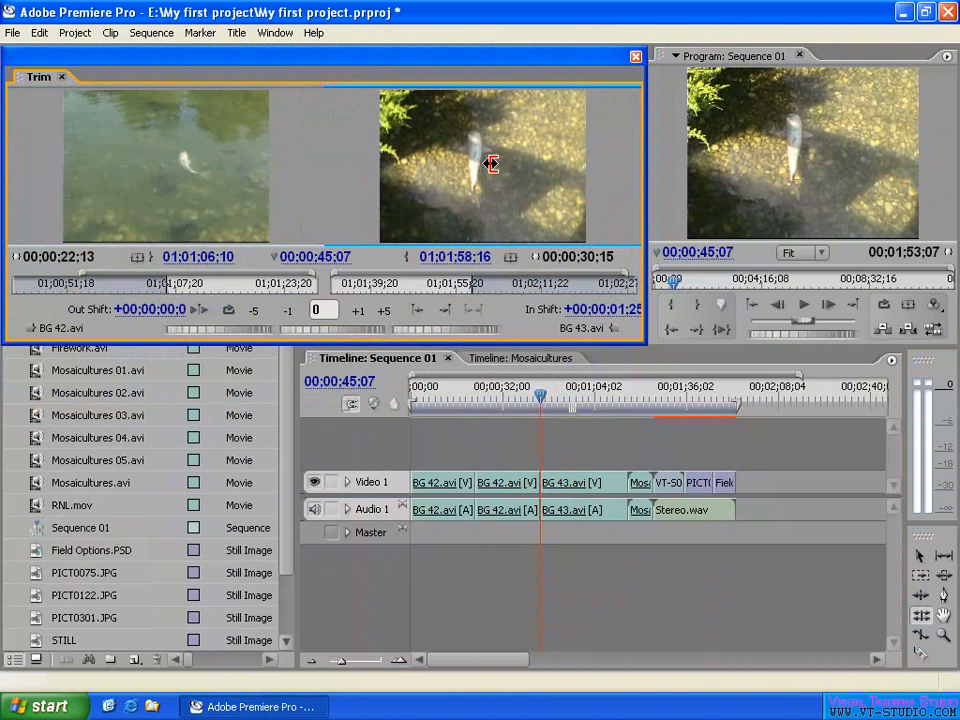
{"action": "left_click_drag", "start_coordinate": [180, 159], "coordinate": [163, 159]}
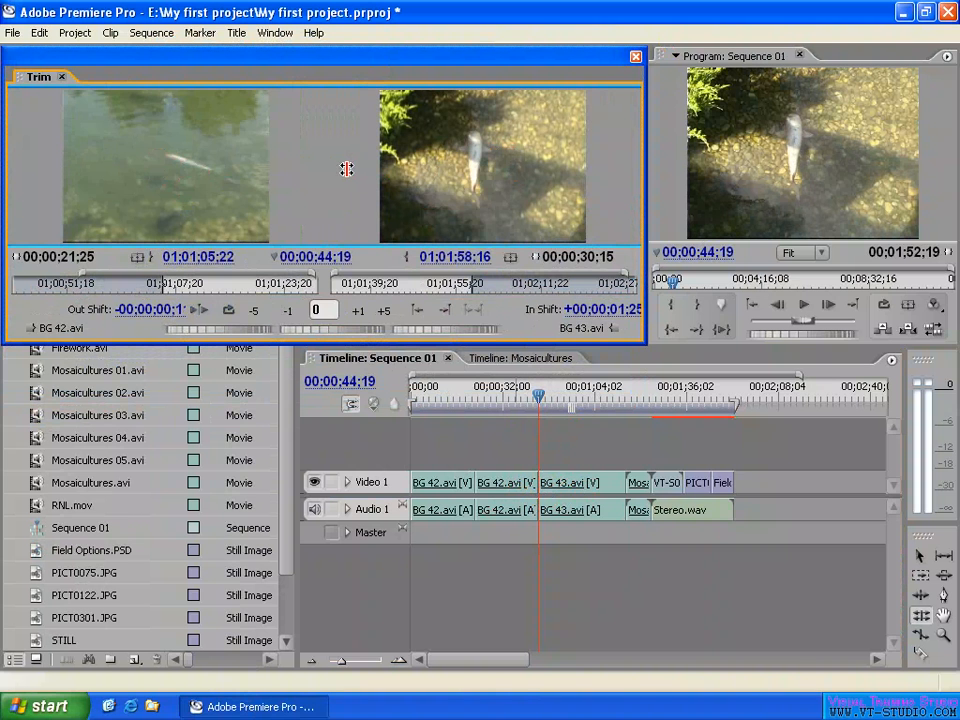
Step: Roll the cut between BG 42.avi and BG 43.avi back and forth, leaving it at about 00;00;44;02
{"action": "mouse_move", "coordinate": [346, 169]}
{"action": "left_mouse_down"}
{"action": "mouse_move", "coordinate": [336, 167]}
{"action": "mouse_move", "coordinate": [354, 165]}
{"action": "mouse_move", "coordinate": [306, 163]}
{"action": "mouse_move", "coordinate": [381, 161]}
{"action": "mouse_move", "coordinate": [286, 163]}
{"action": "mouse_move", "coordinate": [335, 163]}
{"action": "left_mouse_up"}
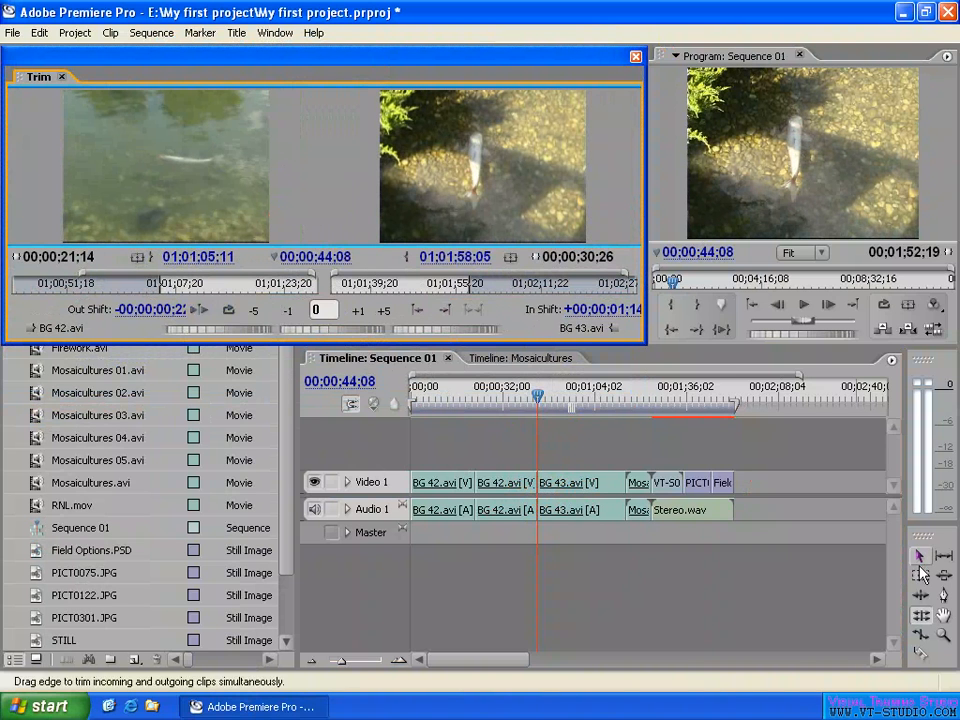
{"action": "left_click", "coordinate": [921, 616]}
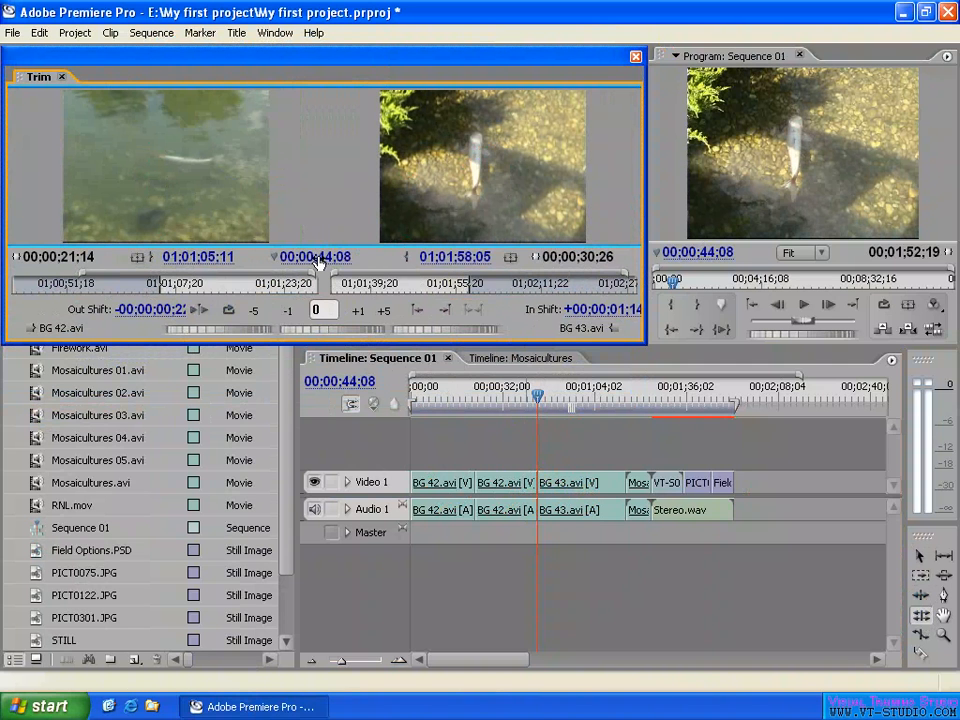
{"action": "left_click_drag", "start_coordinate": [318, 262], "coordinate": [326, 262]}
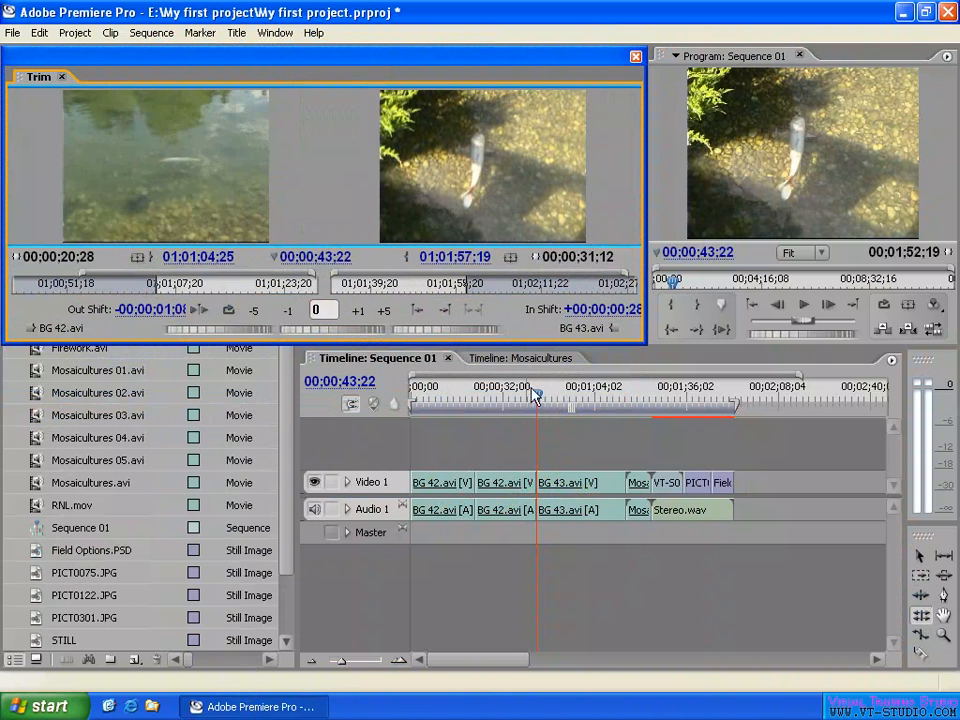
{"action": "mouse_move", "coordinate": [330, 204]}
{"action": "left_mouse_down"}
{"action": "mouse_move", "coordinate": [339, 199]}
{"action": "mouse_move", "coordinate": [311, 184]}
{"action": "mouse_move", "coordinate": [326, 182]}
{"action": "left_mouse_up"}
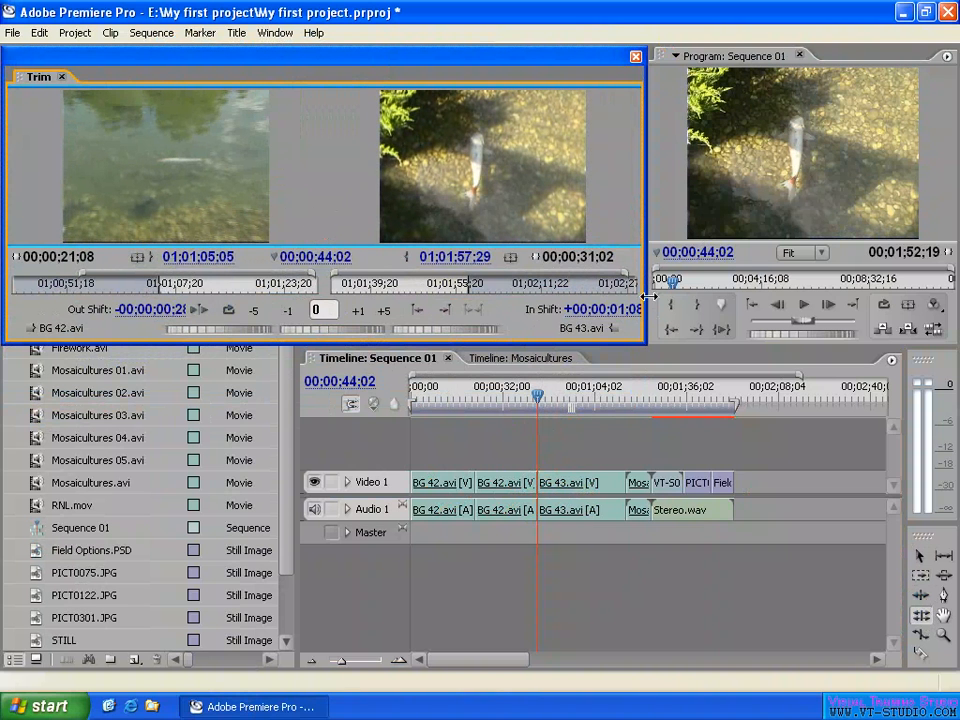
Step: Widen the Trim window to show the full shift values, and roll the BG 42.avi/BG 43.avi cut to about 00;00;44;07
{"action": "left_click_drag", "start_coordinate": [646, 292], "coordinate": [672, 343]}
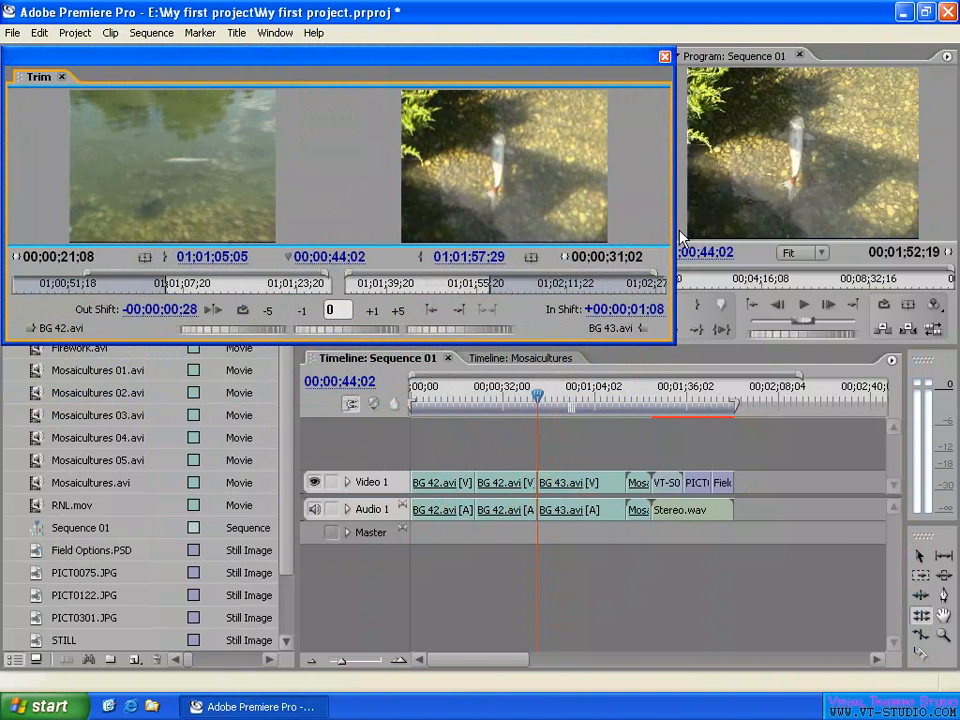
{"action": "left_click_drag", "start_coordinate": [671, 223], "coordinate": [682, 224]}
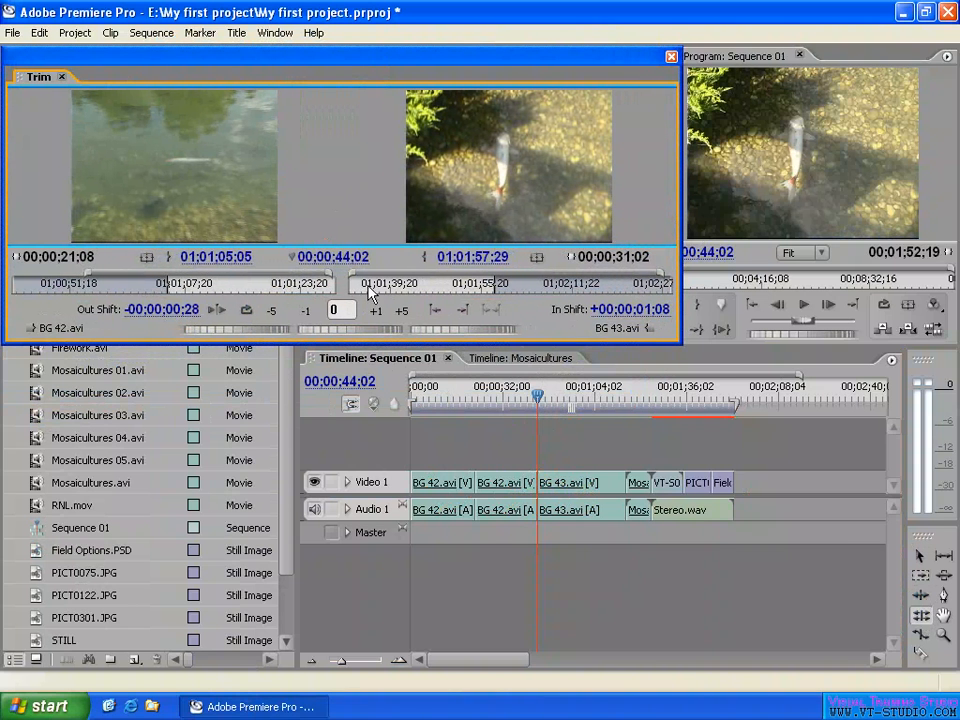
{"action": "mouse_move", "coordinate": [350, 175]}
{"action": "left_mouse_down"}
{"action": "mouse_move", "coordinate": [336, 174]}
{"action": "mouse_move", "coordinate": [356, 169]}
{"action": "left_mouse_up"}
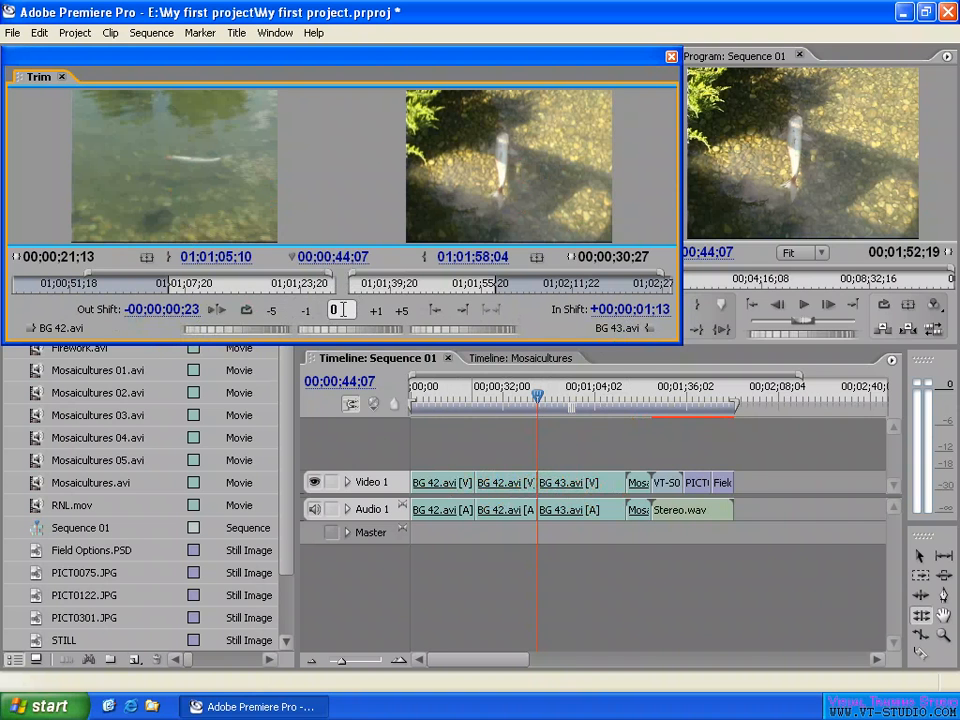
Step: Step through the sequence's edit points from the first BG 42.avi cut to the PICT0075.JPG cut, and return to the BG 42.avi/BG 43.avi cut
{"action": "left_click", "coordinate": [441, 317]}
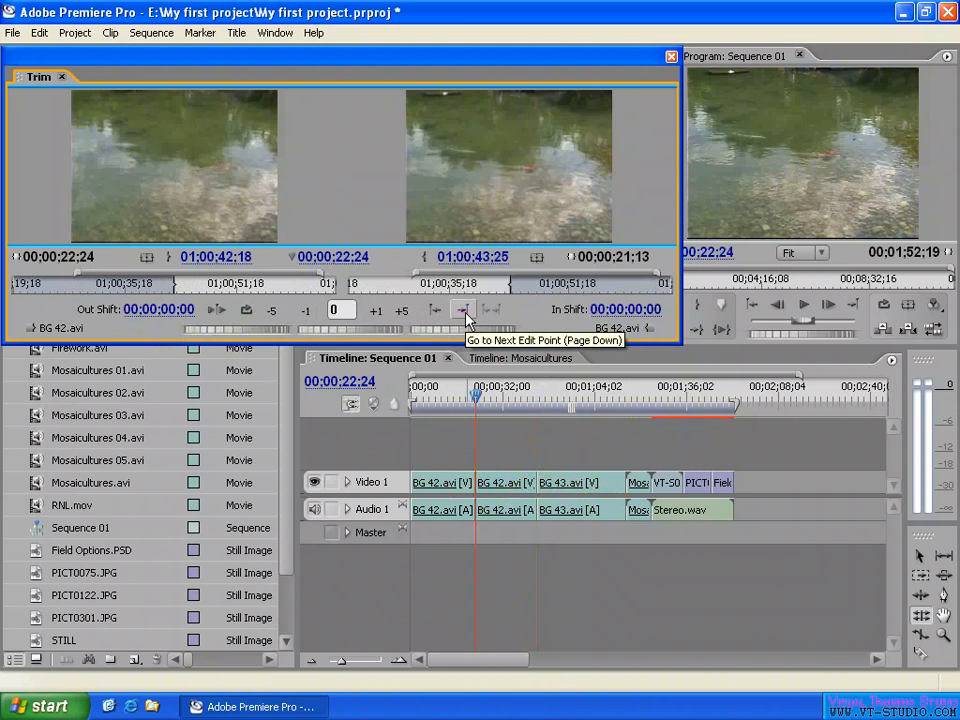
{"action": "left_click", "coordinate": [465, 314]}
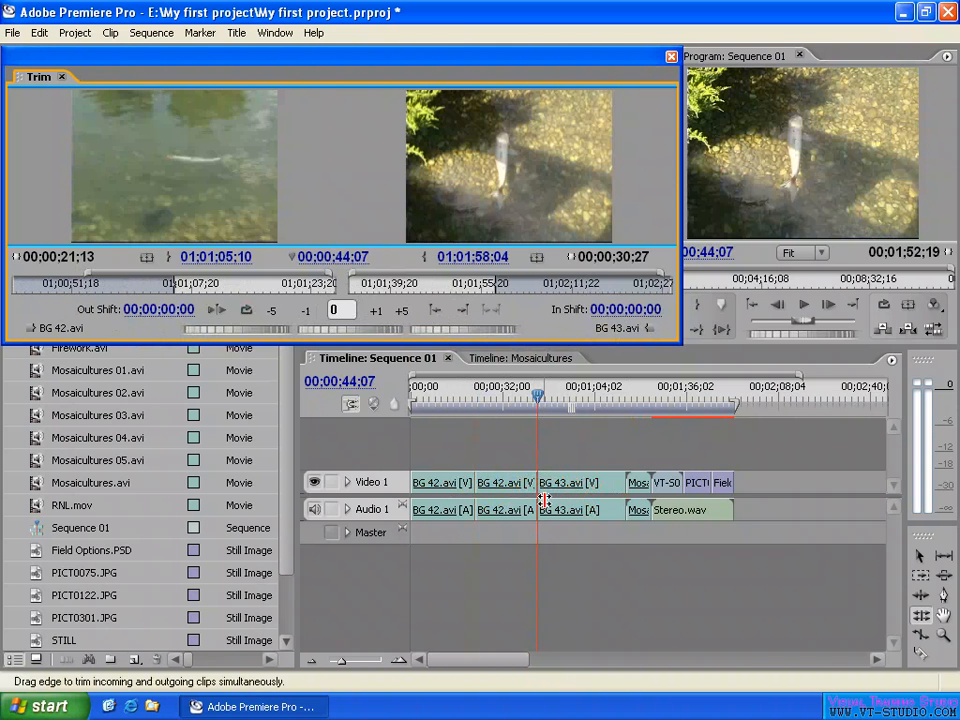
{"action": "left_click", "coordinate": [465, 314]}
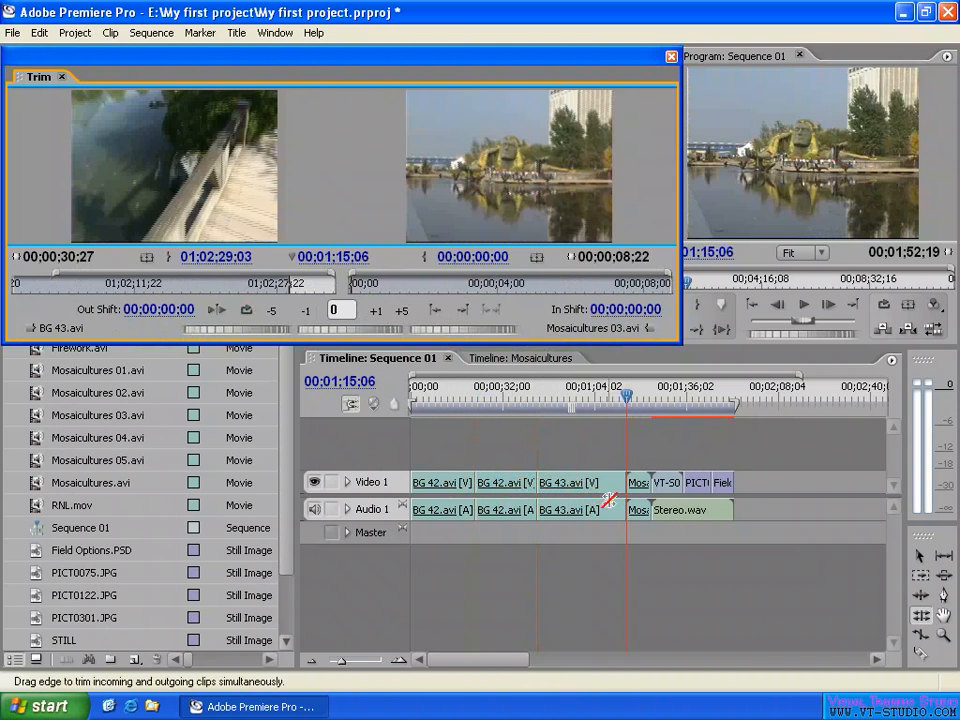
{"action": "left_click", "coordinate": [465, 313]}
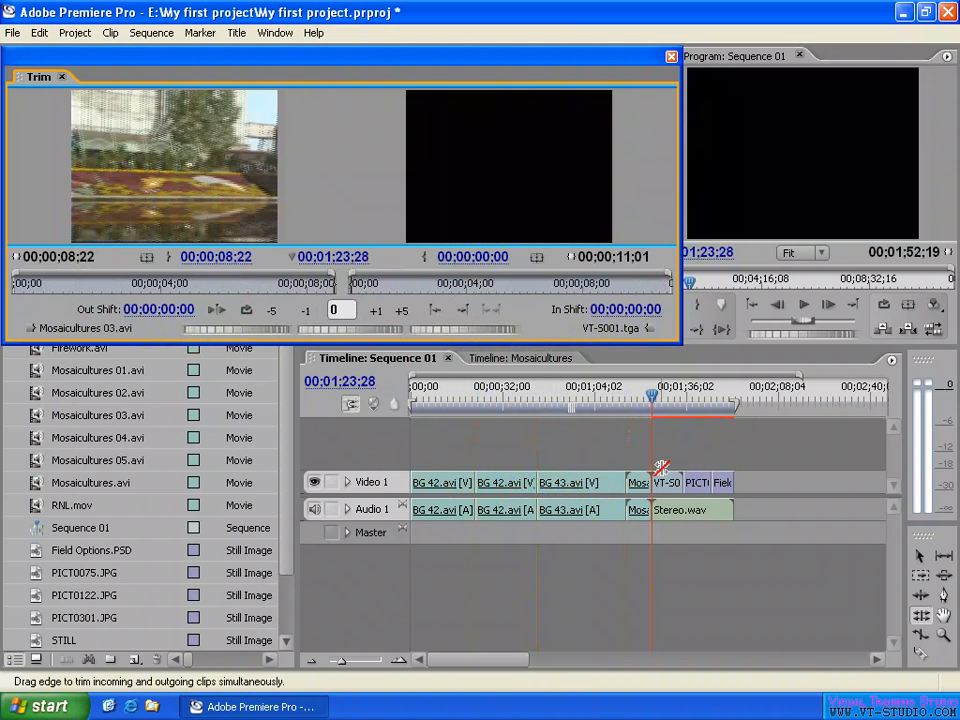
{"action": "left_click", "coordinate": [463, 314]}
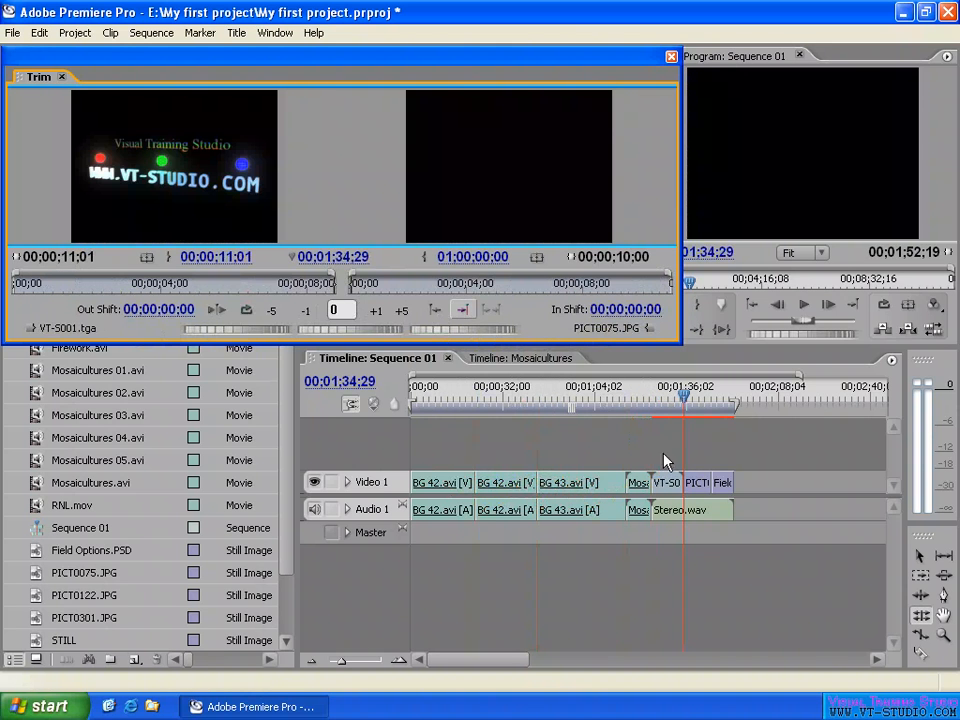
{"action": "left_click", "coordinate": [440, 313]}
{"action": "left_click", "coordinate": [440, 313]}
{"action": "left_click", "coordinate": [440, 313]}
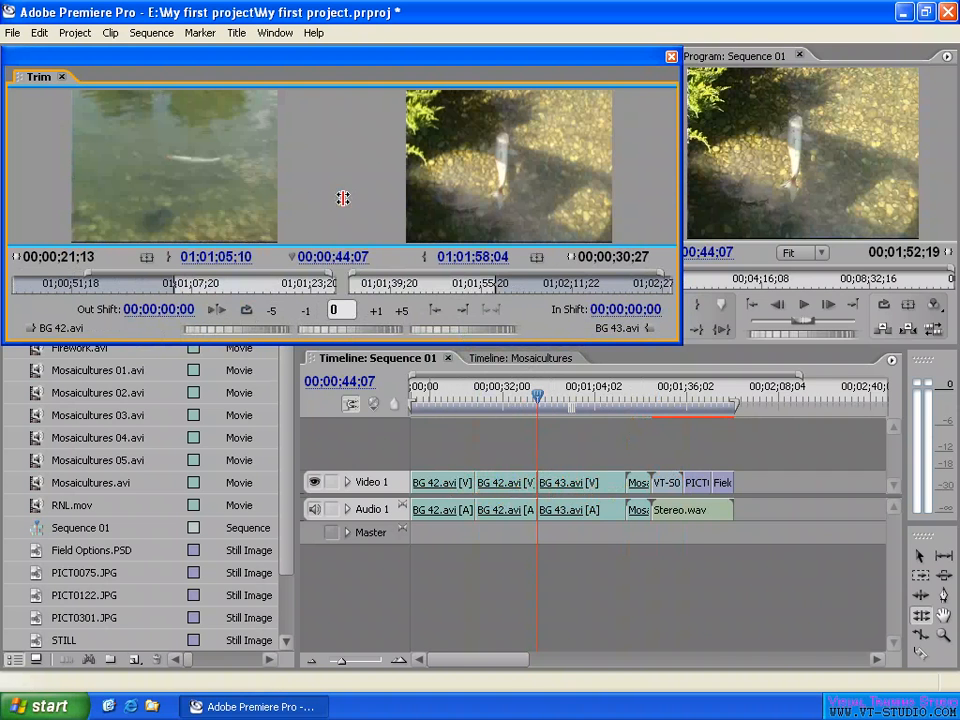
Step: Ripple the BG 42.avi out point later and earlier in Trim, leaving it at about 01;01;05;17
{"action": "left_click", "coordinate": [172, 207]}
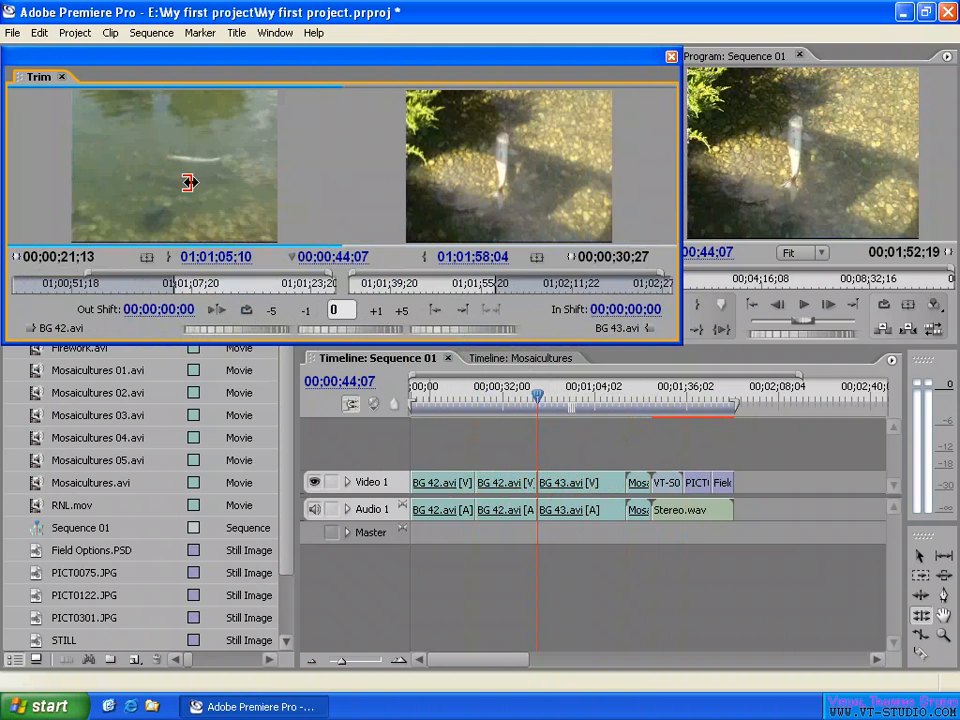
{"action": "left_click_drag", "start_coordinate": [190, 180], "coordinate": [242, 180]}
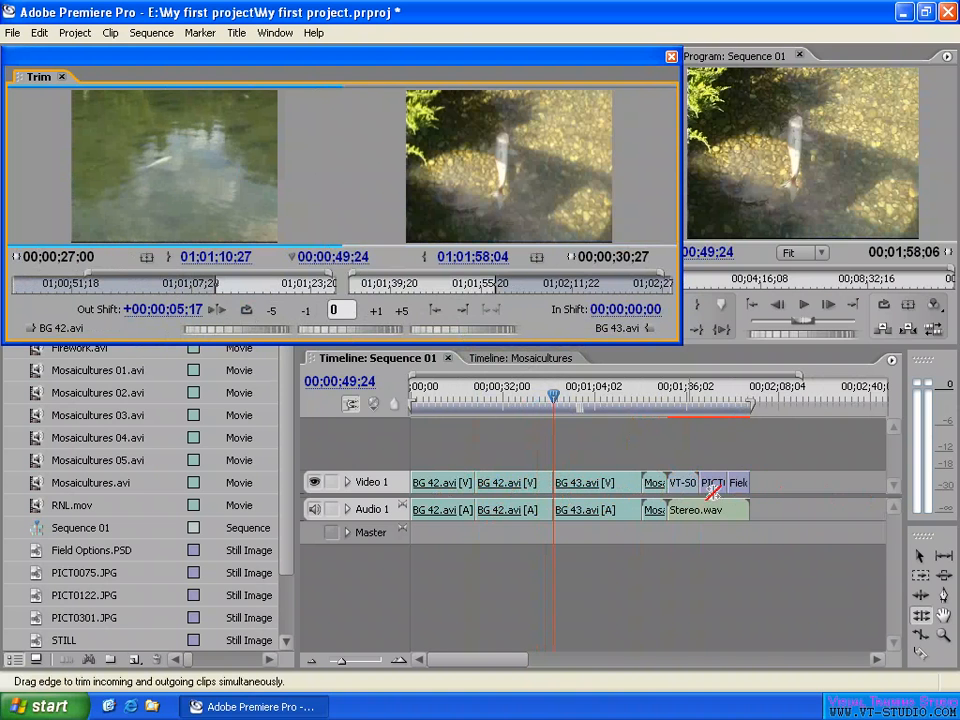
{"action": "left_click_drag", "start_coordinate": [215, 167], "coordinate": [113, 163]}
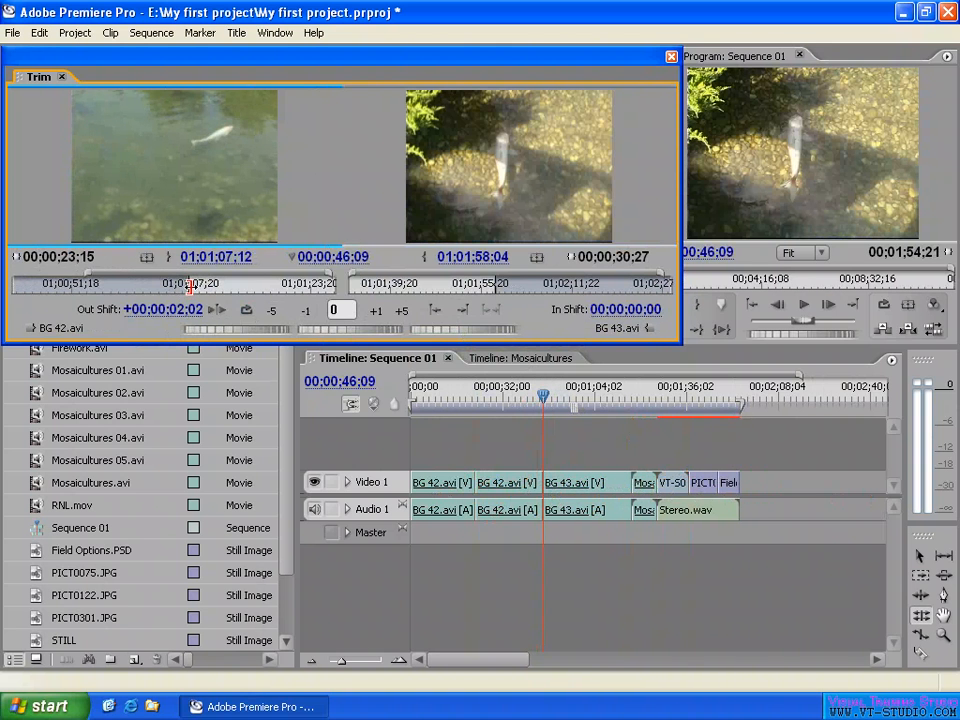
{"action": "left_click_drag", "start_coordinate": [190, 287], "coordinate": [134, 285]}
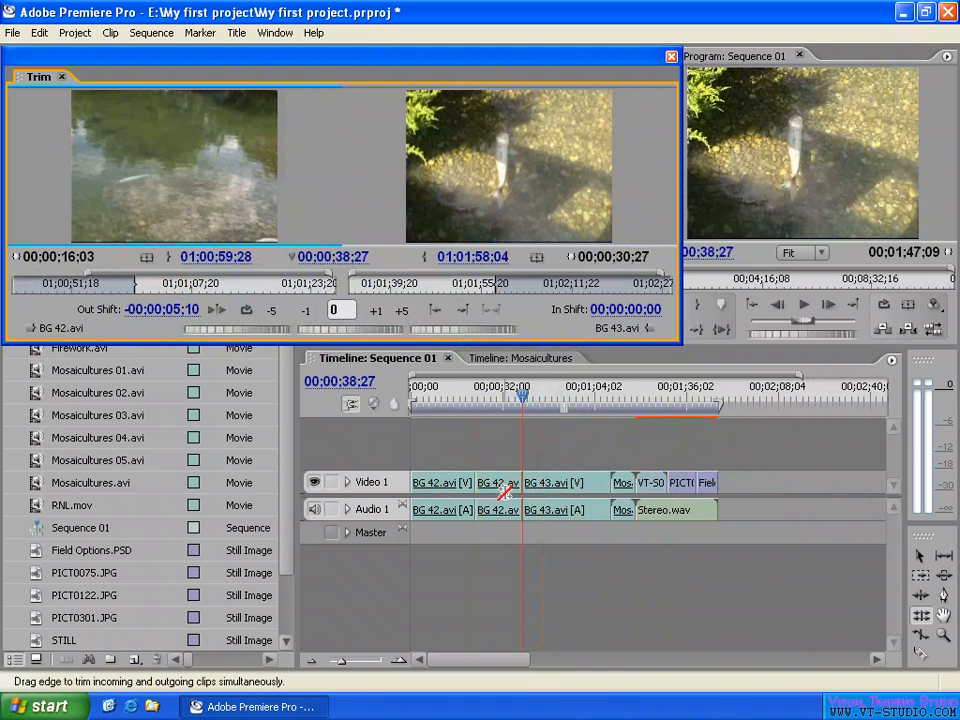
{"action": "left_click_drag", "start_coordinate": [161, 197], "coordinate": [180, 186]}
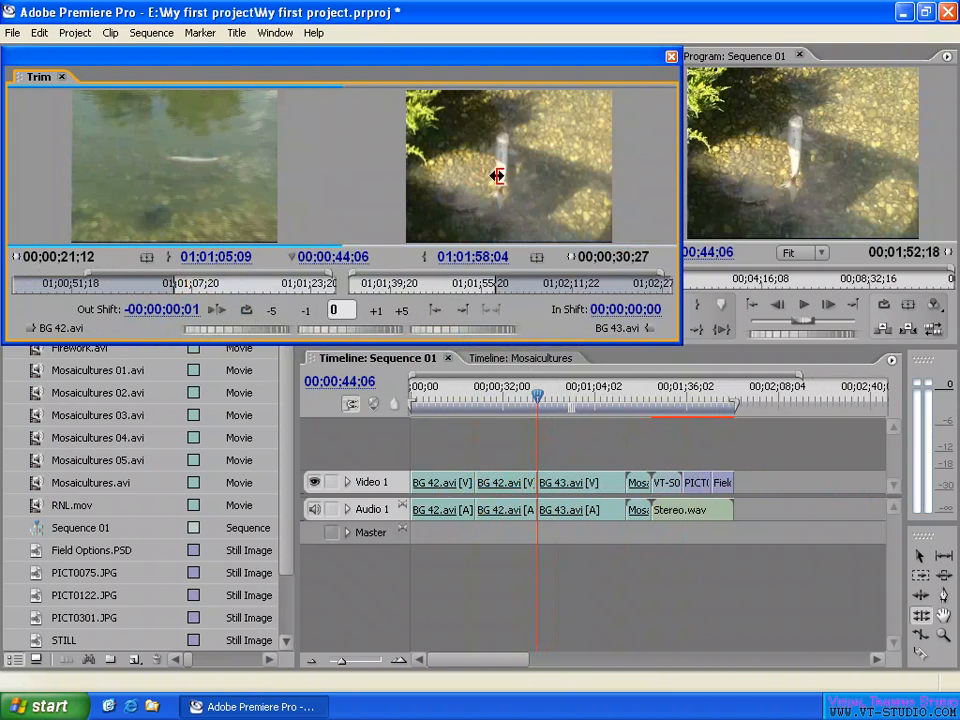
{"action": "left_click_drag", "start_coordinate": [246, 178], "coordinate": [209, 175]}
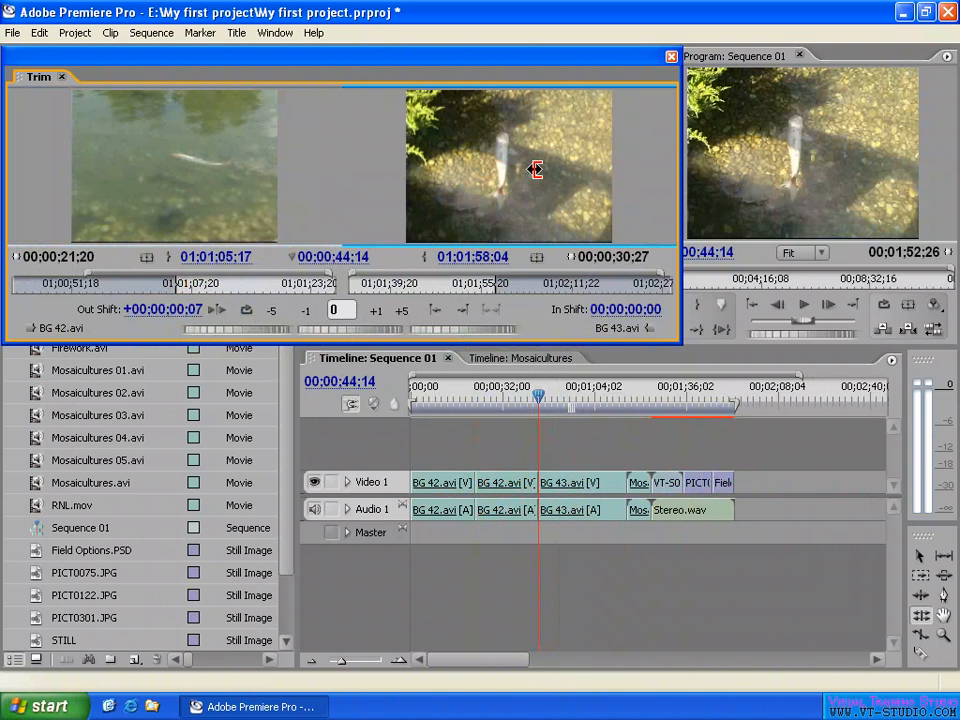
Step: Ripple the BG 43.avi in point to about 01;02;03;08 and the BG 42.avi out point to about 01;01;09;01
{"action": "mouse_move", "coordinate": [533, 170]}
{"action": "left_mouse_down"}
{"action": "mouse_move", "coordinate": [508, 167]}
{"action": "mouse_move", "coordinate": [557, 167]}
{"action": "mouse_move", "coordinate": [536, 171]}
{"action": "left_mouse_up"}
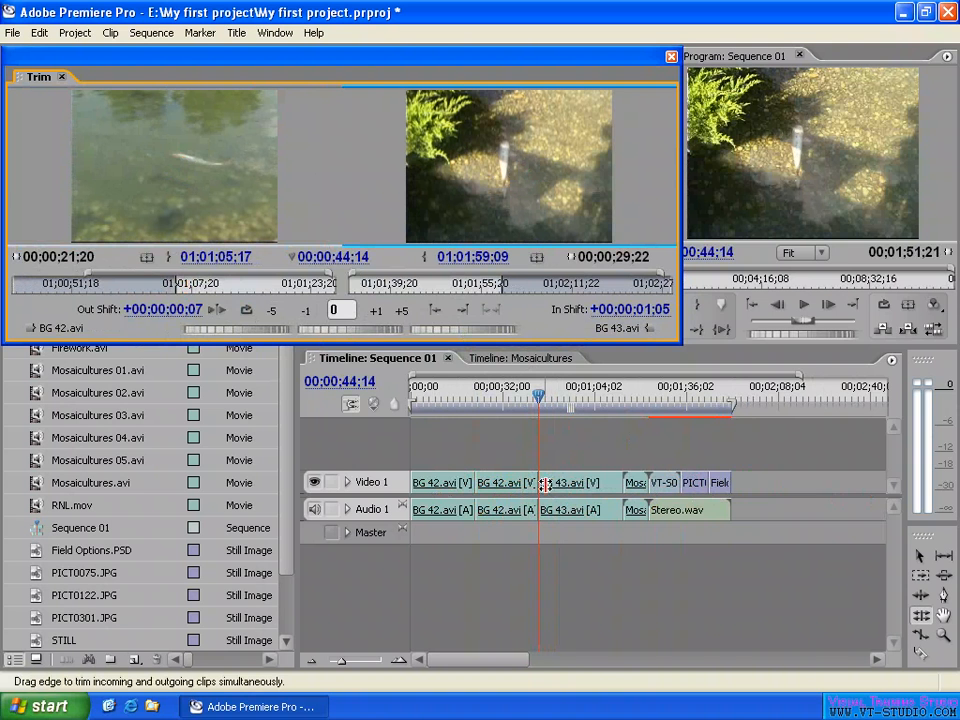
{"action": "left_click_drag", "start_coordinate": [512, 165], "coordinate": [647, 164]}
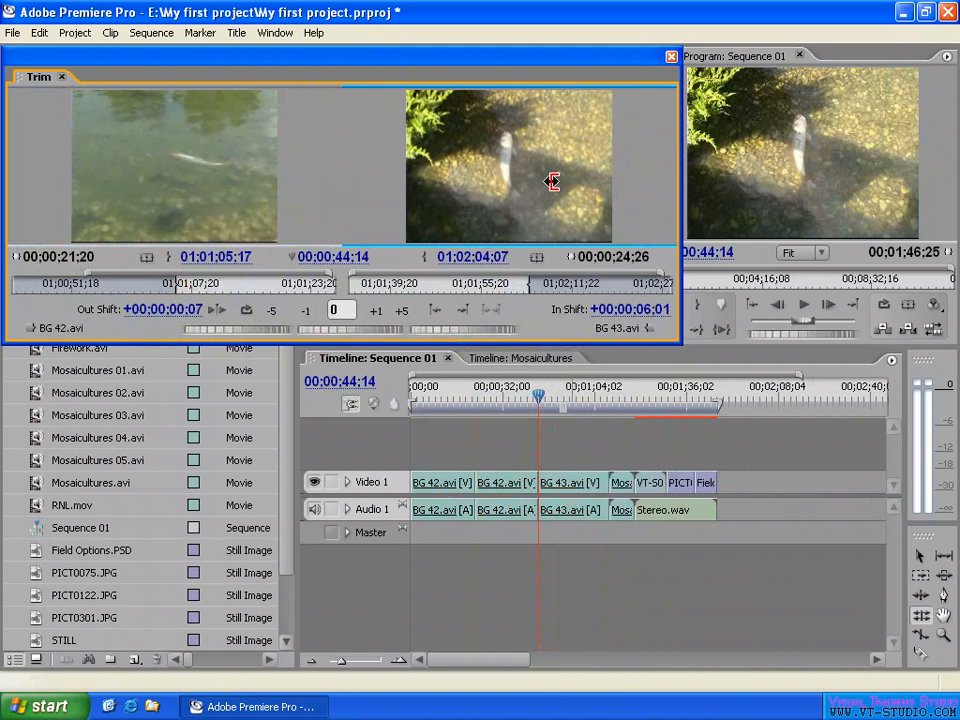
{"action": "left_click_drag", "start_coordinate": [551, 182], "coordinate": [341, 177]}
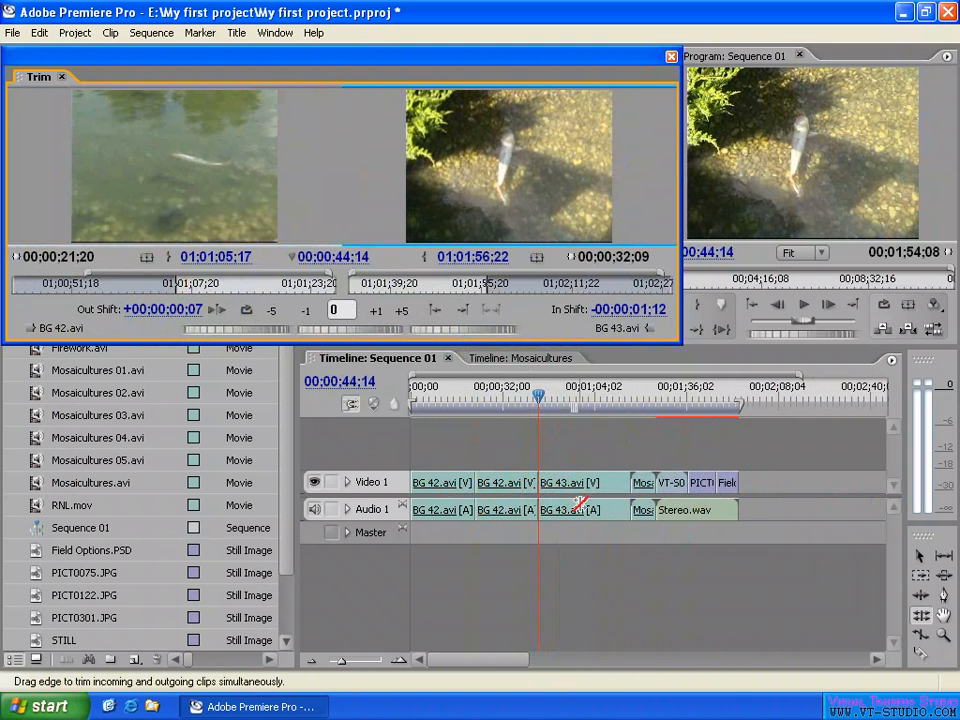
{"action": "mouse_move", "coordinate": [486, 282]}
{"action": "left_mouse_down"}
{"action": "mouse_move", "coordinate": [530, 282]}
{"action": "mouse_move", "coordinate": [520, 282]}
{"action": "left_mouse_up"}
{"action": "left_click_drag", "start_coordinate": [130, 214], "coordinate": [208, 208]}
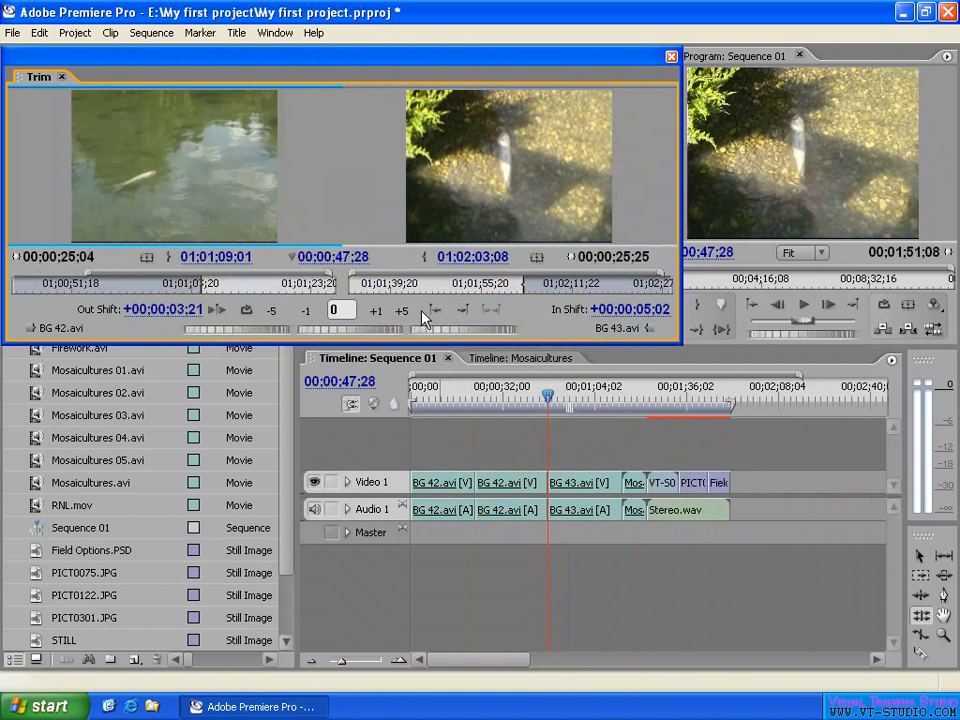
Step: Trim the BG 42.avi out point back by two single frames and forward in five-frame increments to 01;01;09;14
{"action": "left_click", "coordinate": [306, 314]}
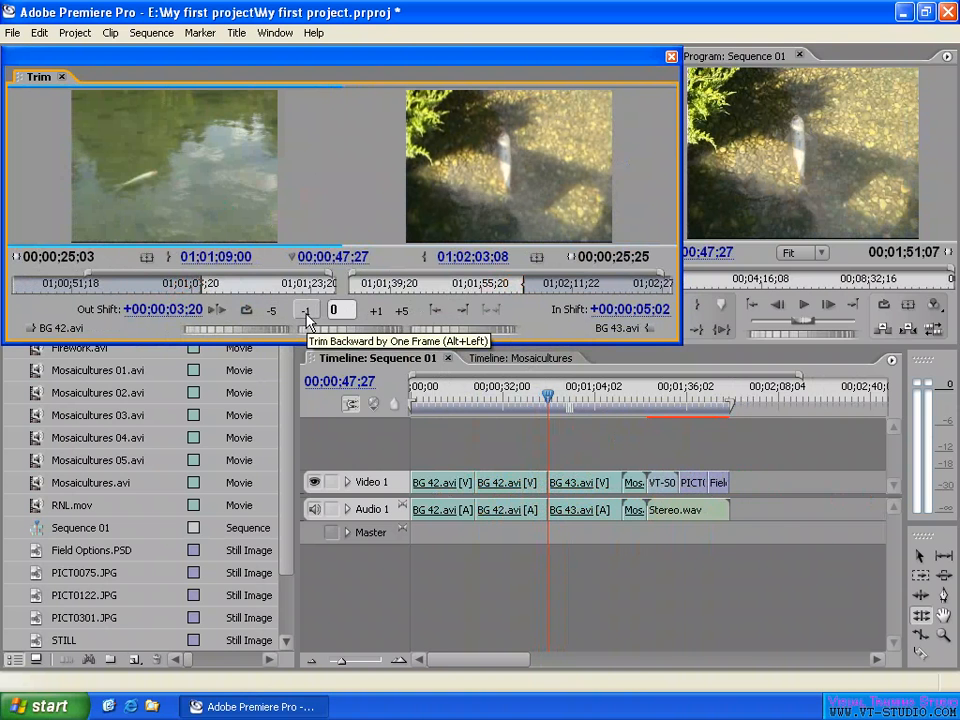
{"action": "left_click", "coordinate": [306, 314]}
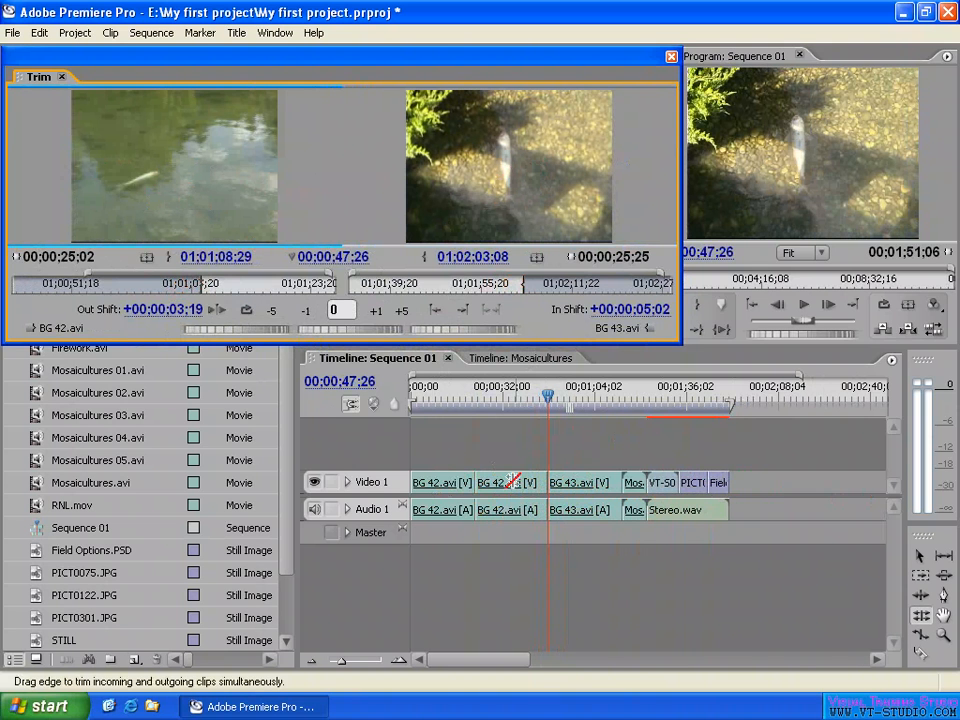
{"action": "left_click", "coordinate": [405, 314]}
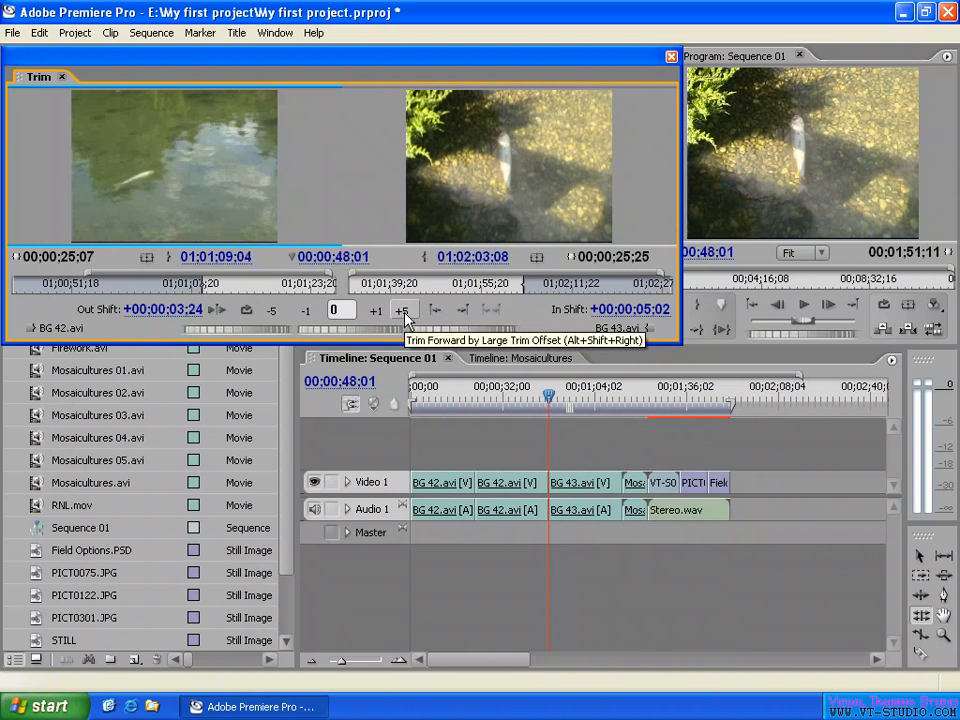
{"action": "left_click", "coordinate": [405, 314]}
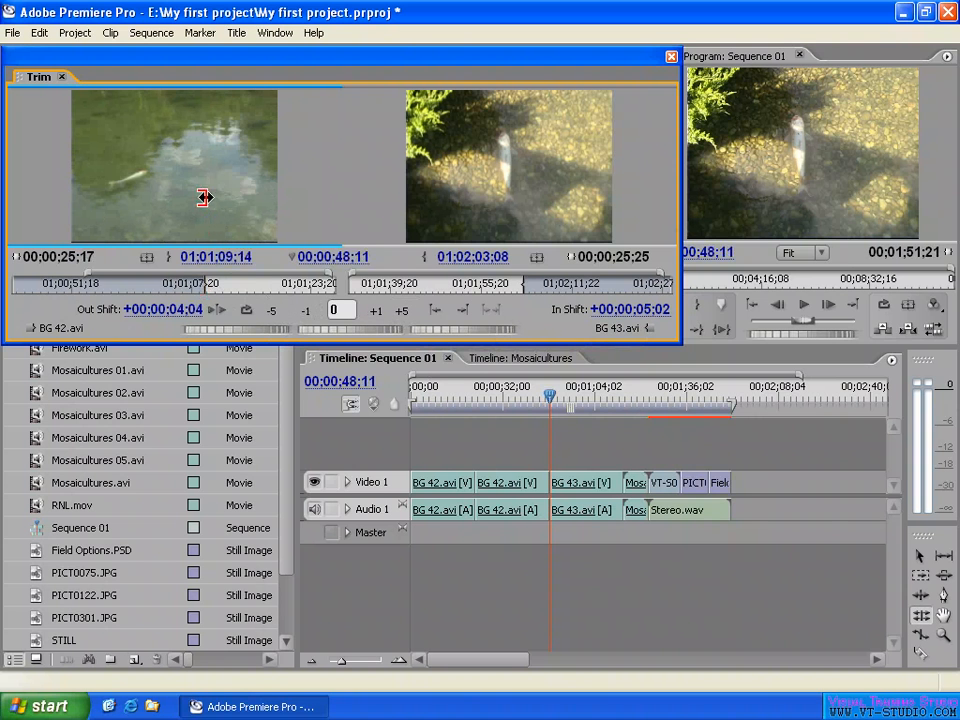
Step: Trim the BG 42.avi out point back in five-frame and single-frame increments, and forward two frames to 01;01;08;28
{"action": "left_click", "coordinate": [273, 312]}
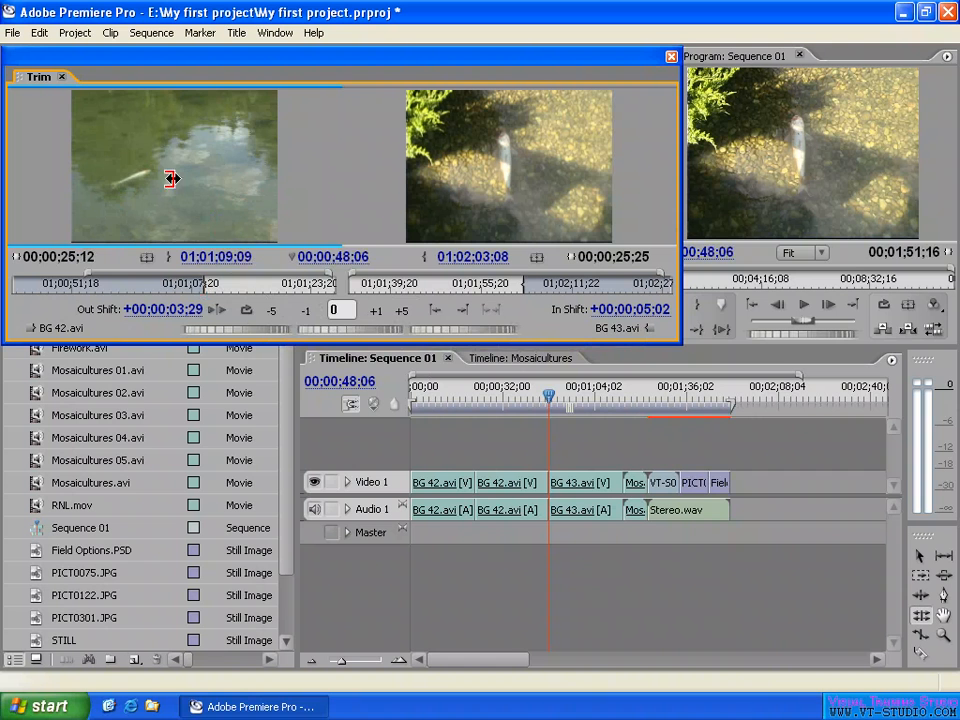
{"action": "left_click", "coordinate": [273, 312]}
{"action": "left_click", "coordinate": [273, 312]}
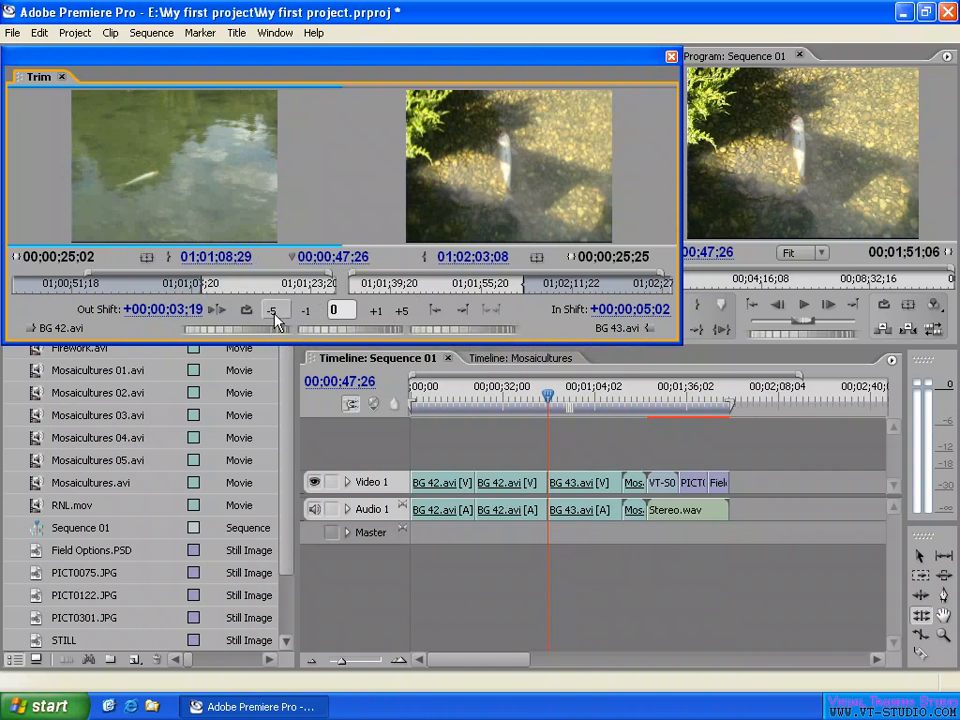
{"action": "left_click", "coordinate": [305, 311]}
{"action": "left_click", "coordinate": [305, 311]}
{"action": "left_click", "coordinate": [305, 311]}
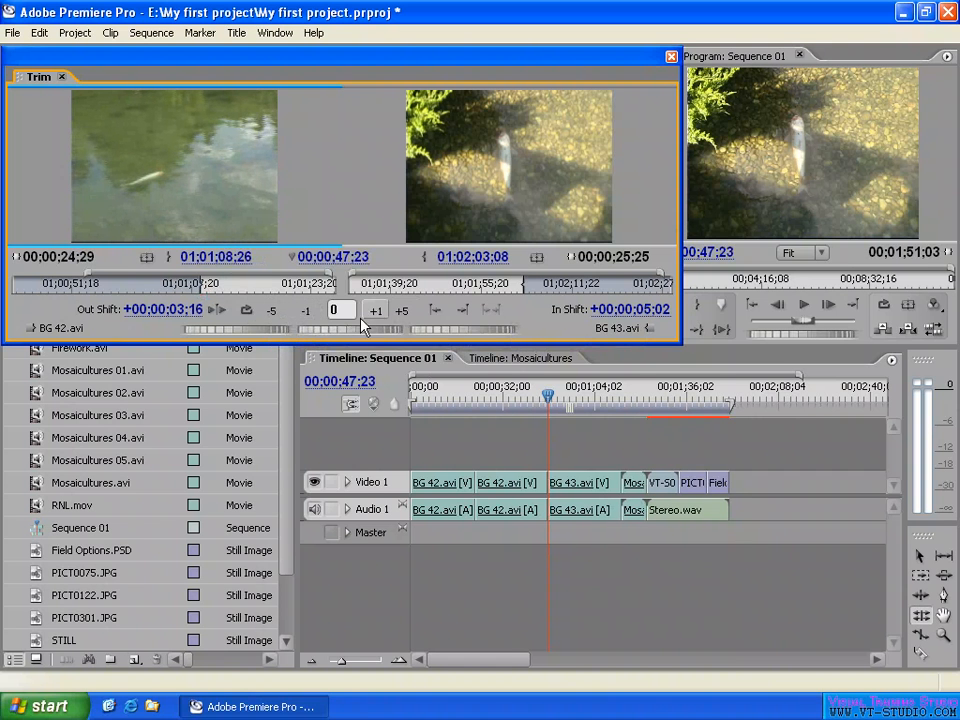
{"action": "left_click", "coordinate": [376, 311]}
{"action": "left_click", "coordinate": [376, 311]}
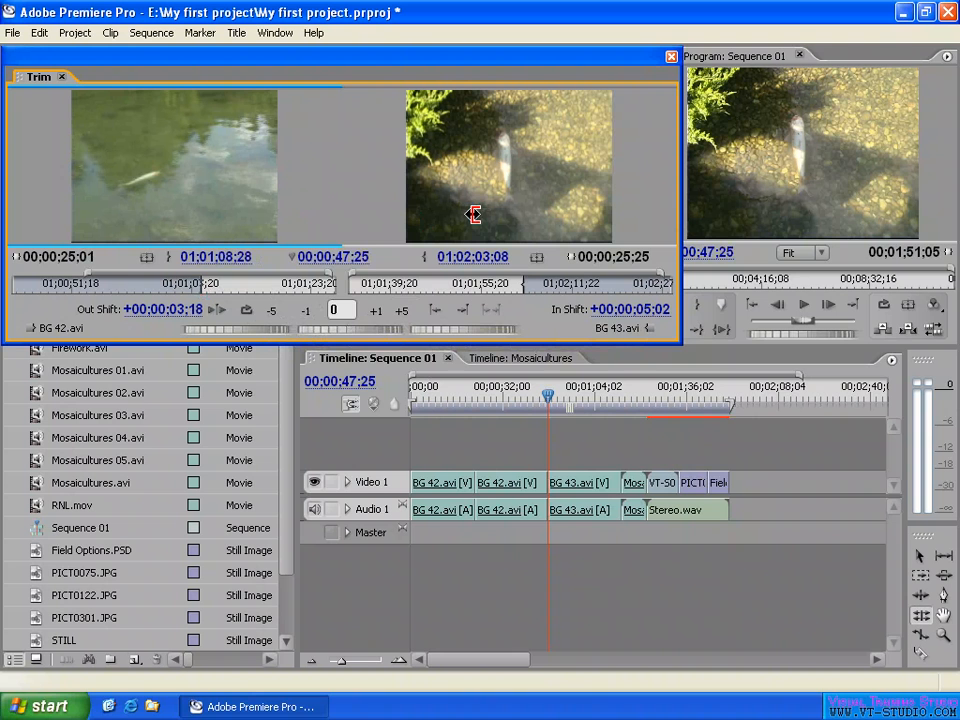
Step: Enter 2 as the custom trim offset and trim the BG 42.avi out point forward three single frames to 01;01;09;01
{"action": "left_click", "coordinate": [350, 314]}
{"action": "type", "text": "2"}
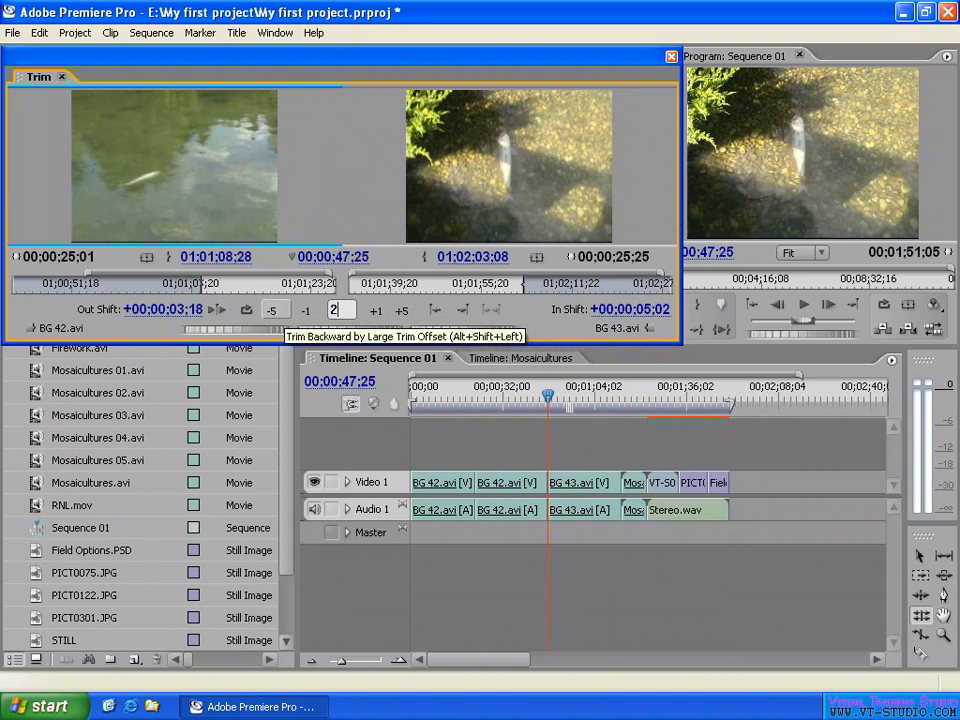
{"action": "left_click", "coordinate": [376, 311]}
{"action": "left_click", "coordinate": [376, 311]}
{"action": "left_click", "coordinate": [376, 311]}
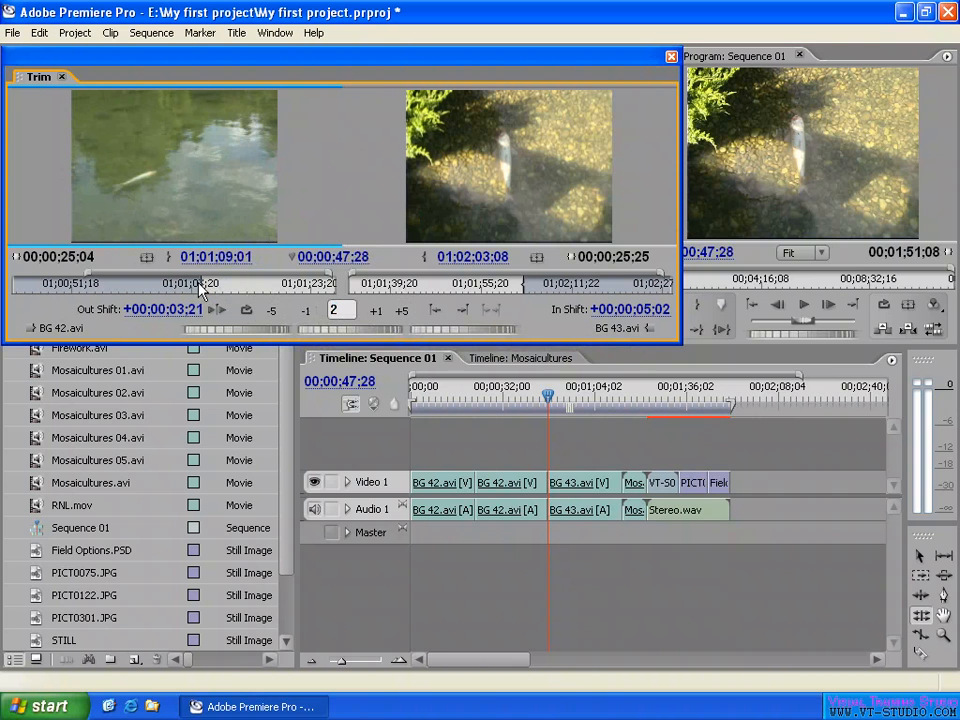
Step: Trim the BG 42.avi out point forward by six five-frame increments to 01;01;10;01
{"action": "left_click", "coordinate": [402, 312]}
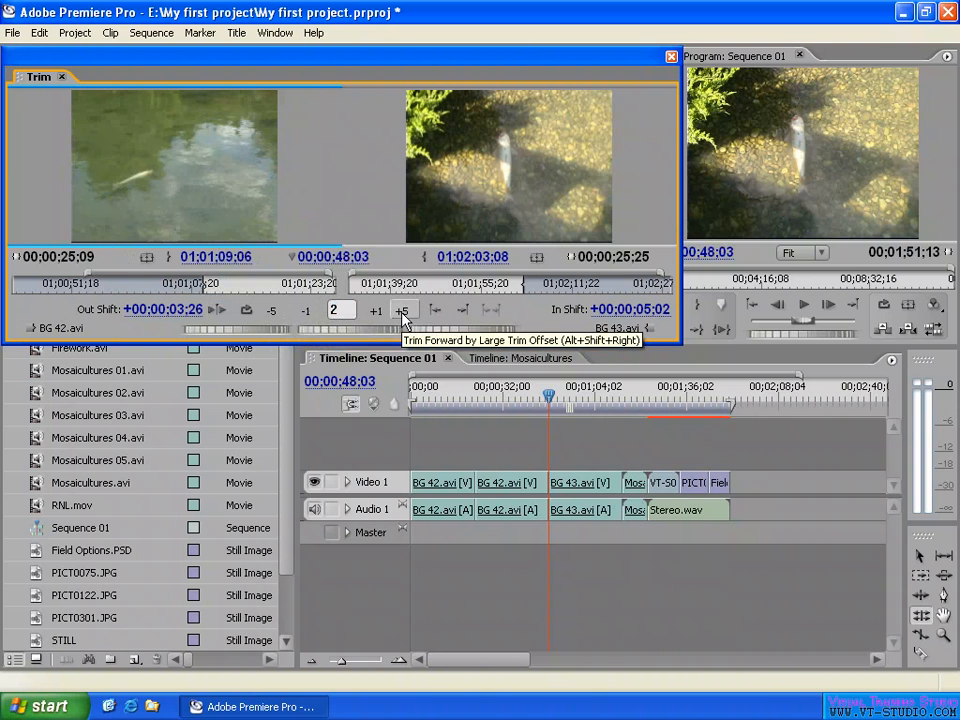
{"action": "left_click", "coordinate": [402, 312]}
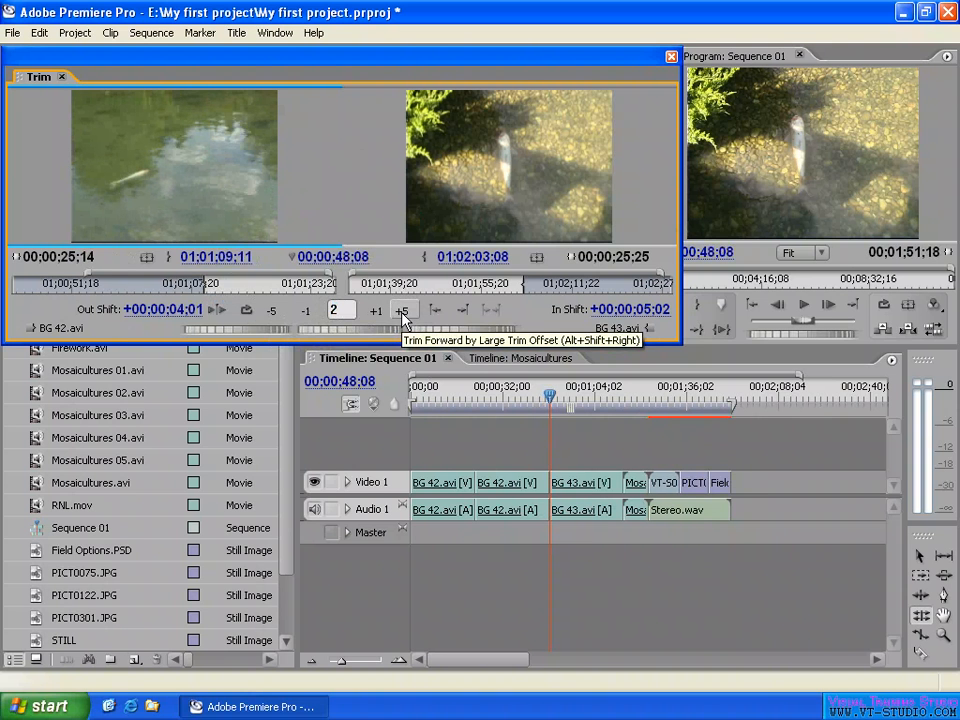
{"action": "left_click", "coordinate": [402, 312]}
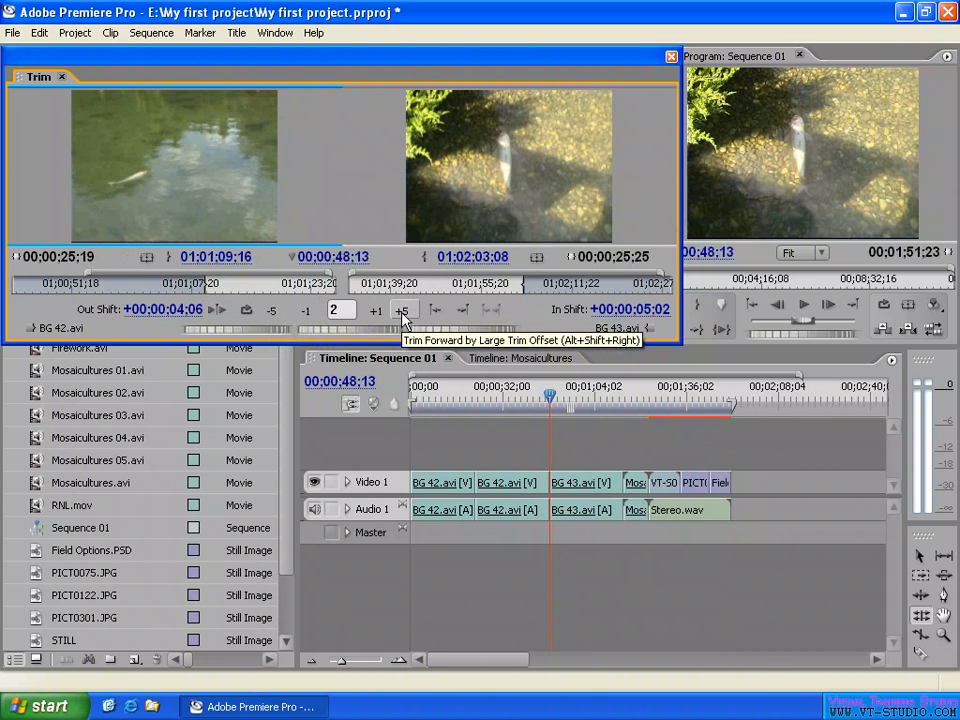
{"action": "left_click", "coordinate": [402, 312]}
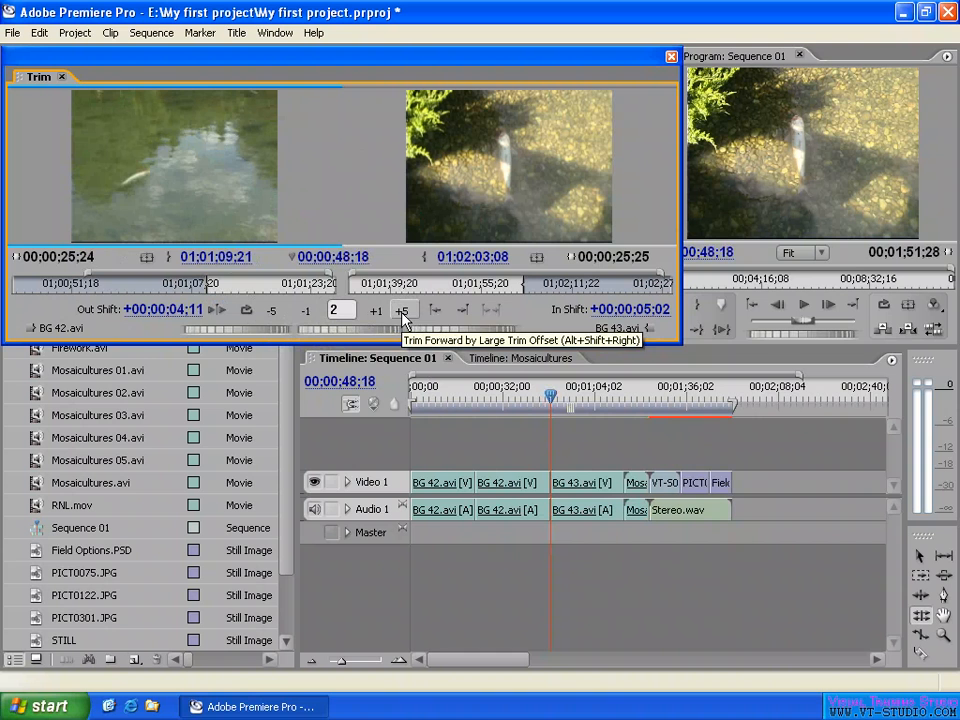
{"action": "left_click", "coordinate": [402, 312]}
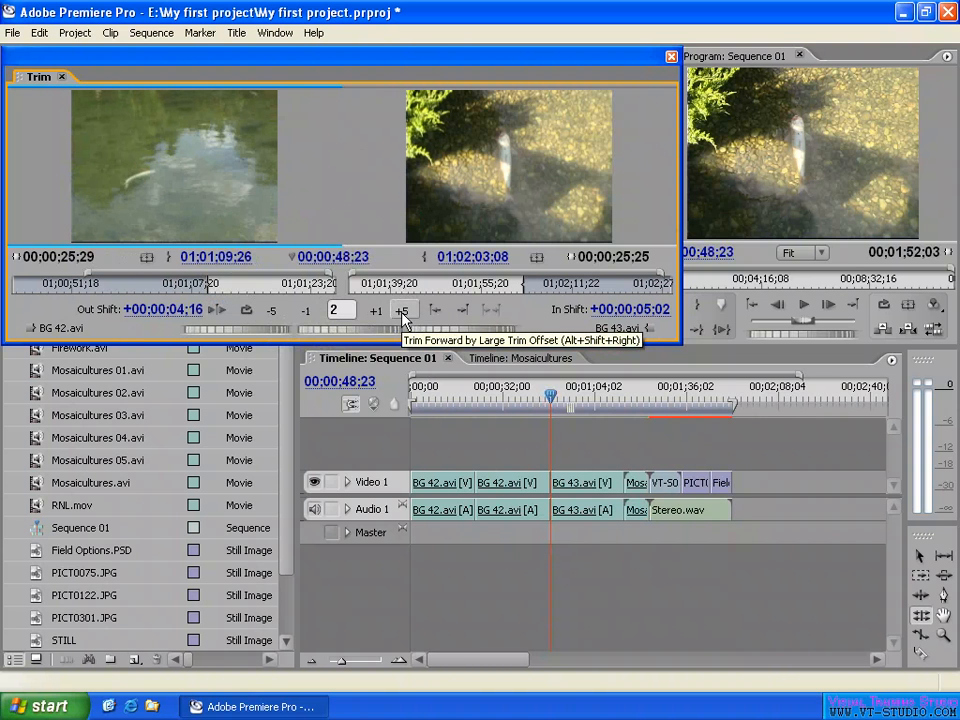
{"action": "left_click", "coordinate": [402, 313]}
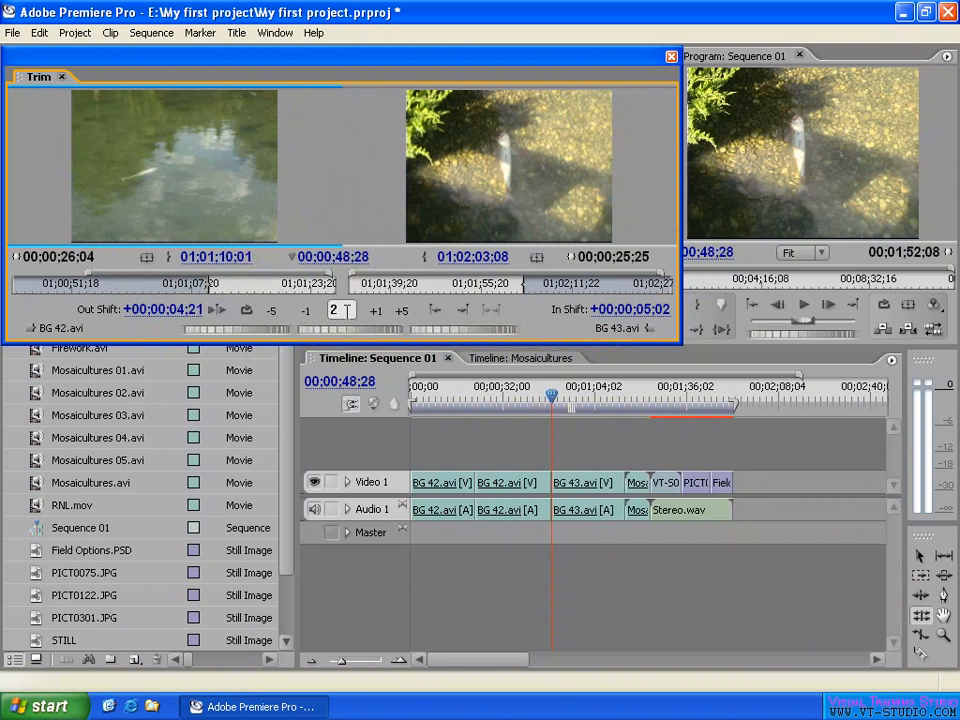
Step: Trim the BG 42.avi out point forward three single frames and by the custom offset of 2 to 01;01;10;06
{"action": "left_click", "coordinate": [376, 313]}
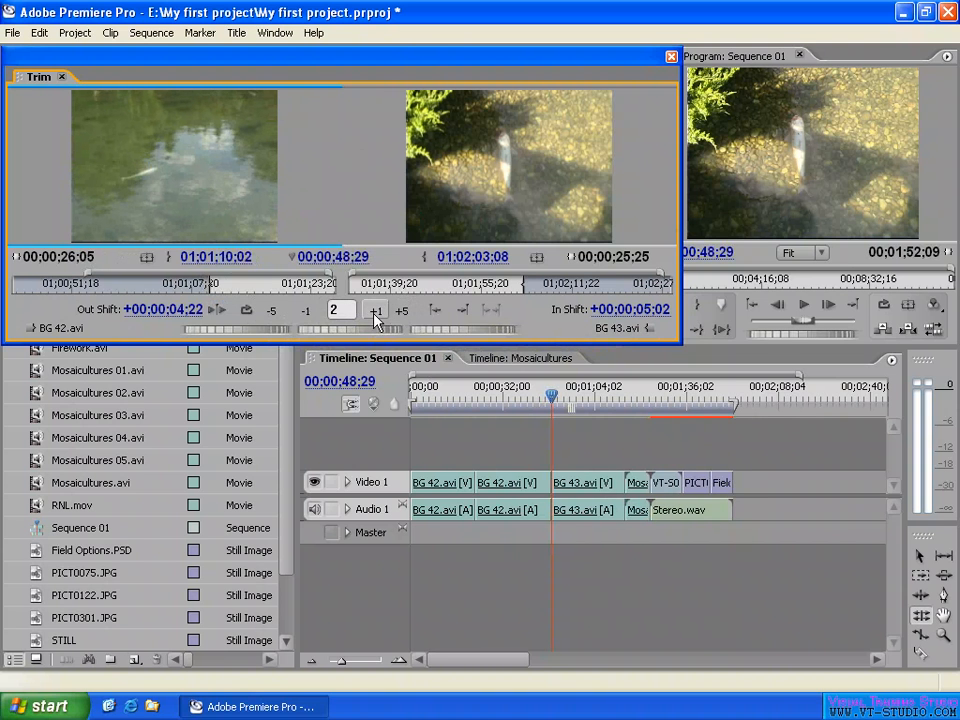
{"action": "left_click", "coordinate": [376, 313]}
{"action": "left_click", "coordinate": [376, 313]}
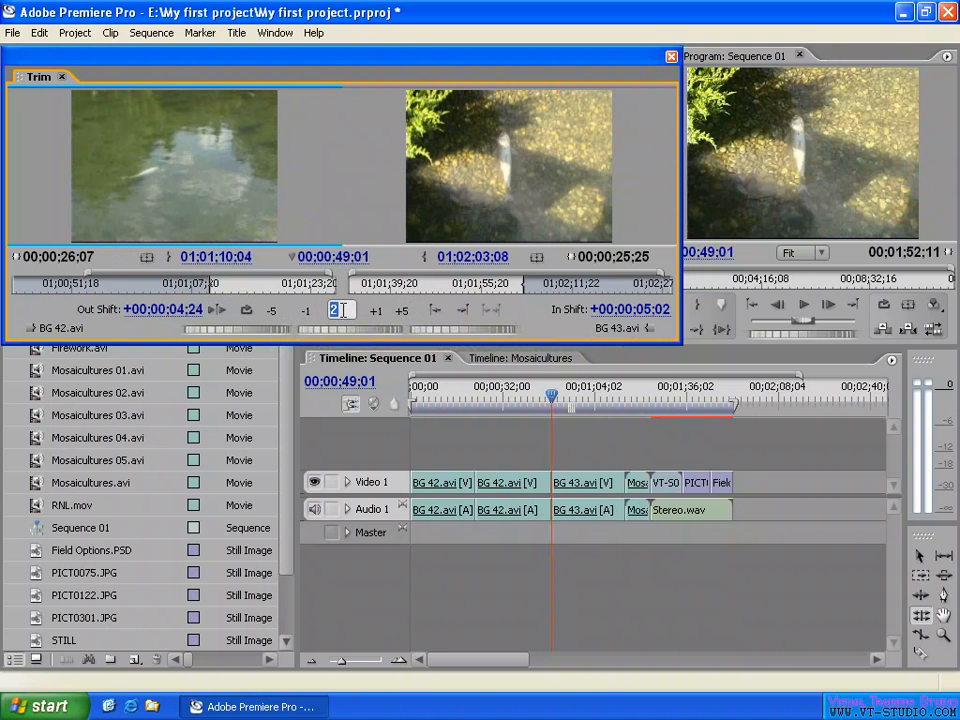
{"action": "key", "text": "Return"}
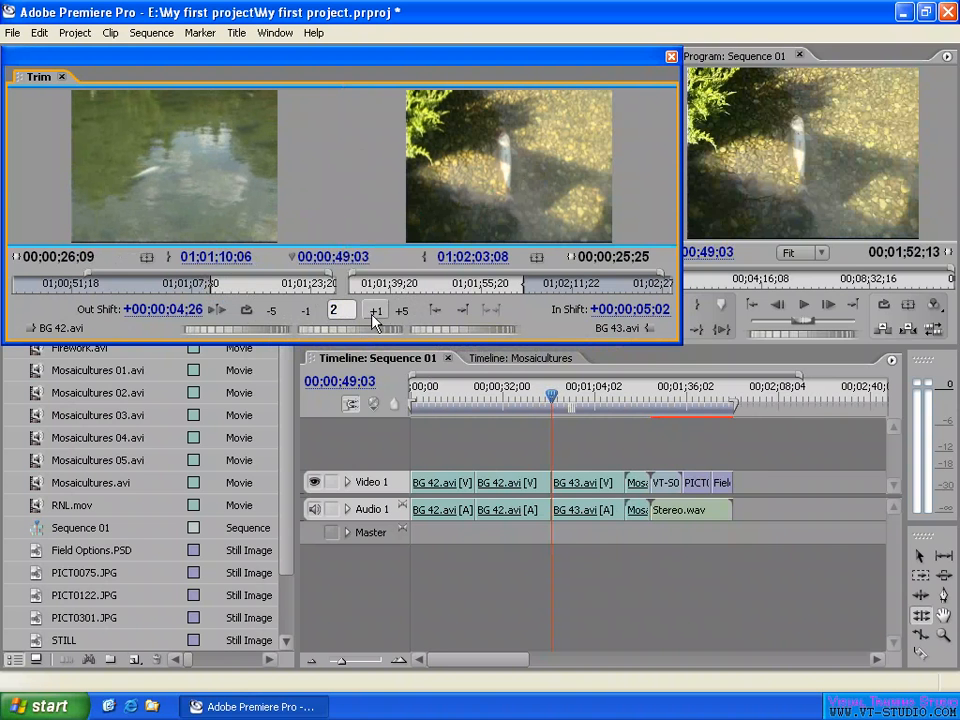
Step: Reset the custom trim offset to 0 and roll the BG 42.avi/BG 43.avi cut forward by seven five-frame increments to 01;01;11;11 and 01;02;04;13
{"action": "left_click_drag", "start_coordinate": [346, 311], "coordinate": [306, 313]}
{"action": "type", "text": "0"}
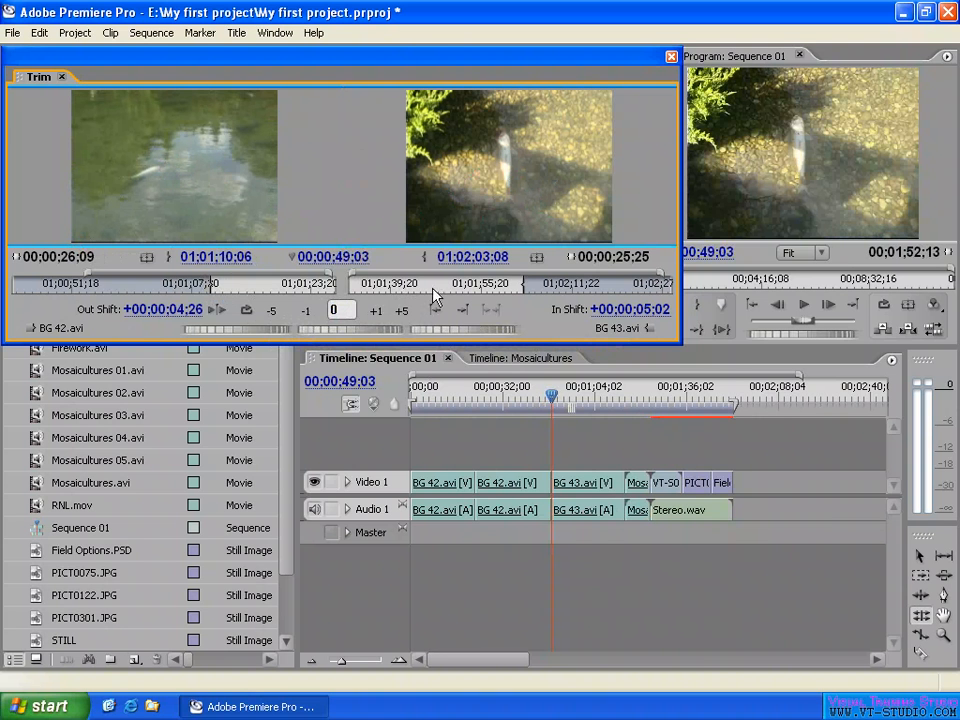
{"action": "left_click", "coordinate": [399, 311]}
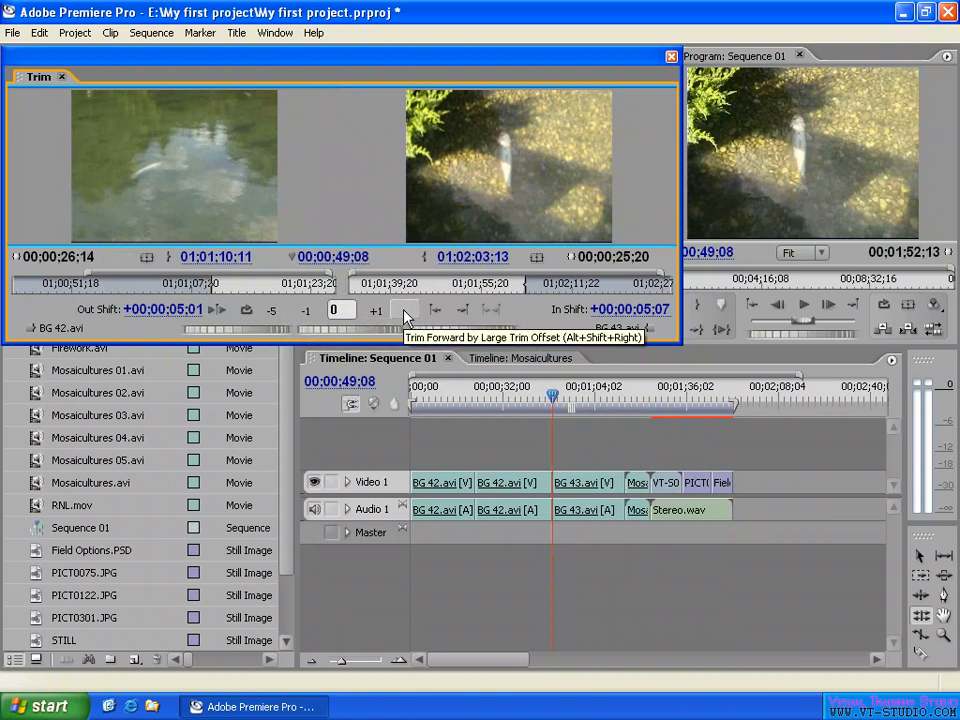
{"action": "left_click", "coordinate": [399, 311]}
{"action": "left_click", "coordinate": [399, 311]}
{"action": "left_click", "coordinate": [399, 311]}
{"action": "left_click", "coordinate": [399, 311]}
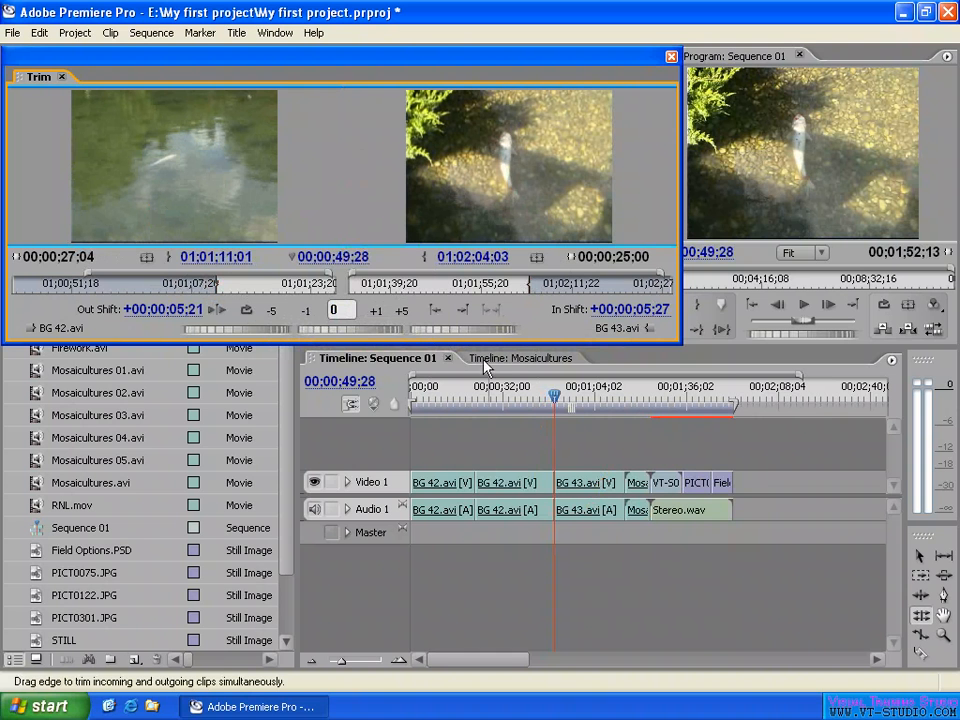
{"action": "left_click", "coordinate": [401, 312]}
{"action": "left_click", "coordinate": [401, 312]}
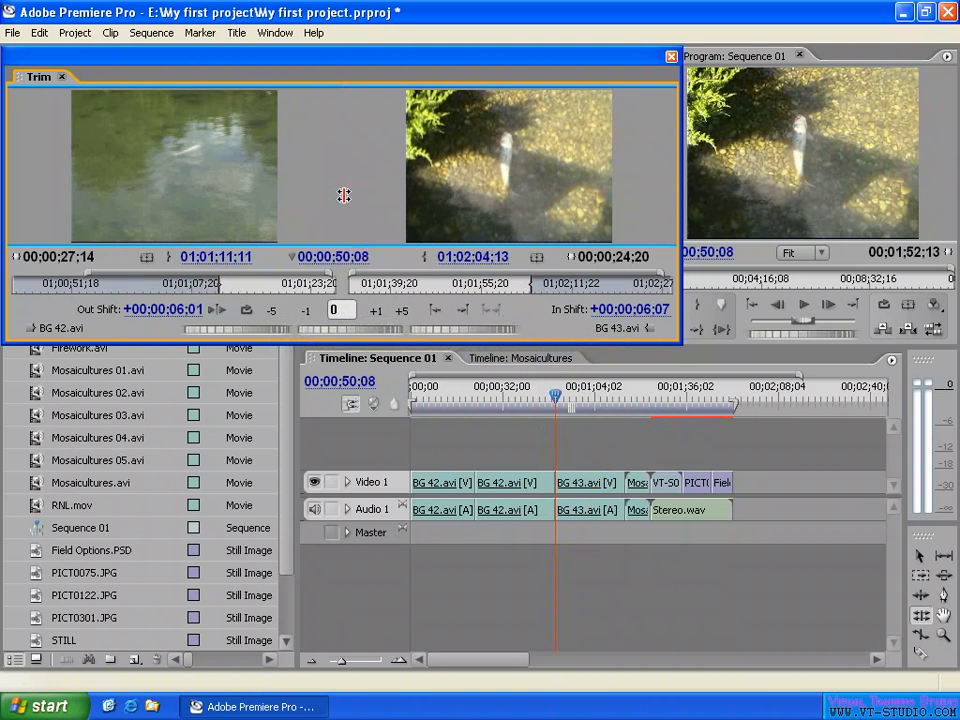
Step: Roll the BG 42.avi/BG 43.avi cut later and earlier, ending at about 01;01;09;23 for the out point and 01;02;02;25 for the in point
{"action": "left_click_drag", "start_coordinate": [343, 195], "coordinate": [306, 189]}
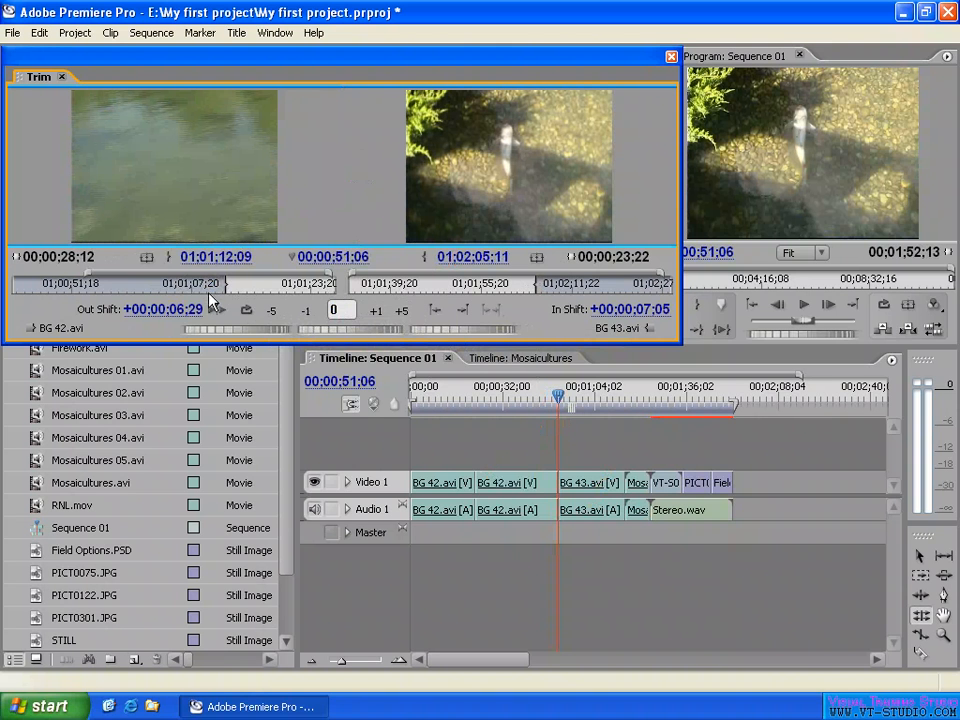
{"action": "mouse_move", "coordinate": [343, 167]}
{"action": "left_mouse_down"}
{"action": "mouse_move", "coordinate": [319, 169]}
{"action": "mouse_move", "coordinate": [328, 176]}
{"action": "left_mouse_up"}
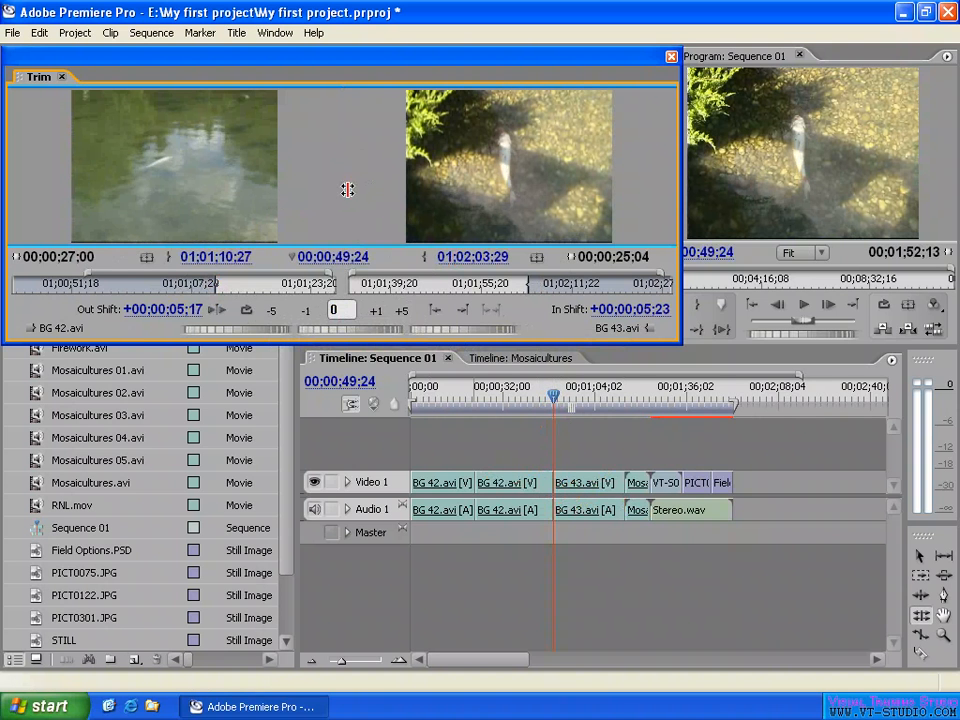
{"action": "left_click_drag", "start_coordinate": [347, 189], "coordinate": [308, 185]}
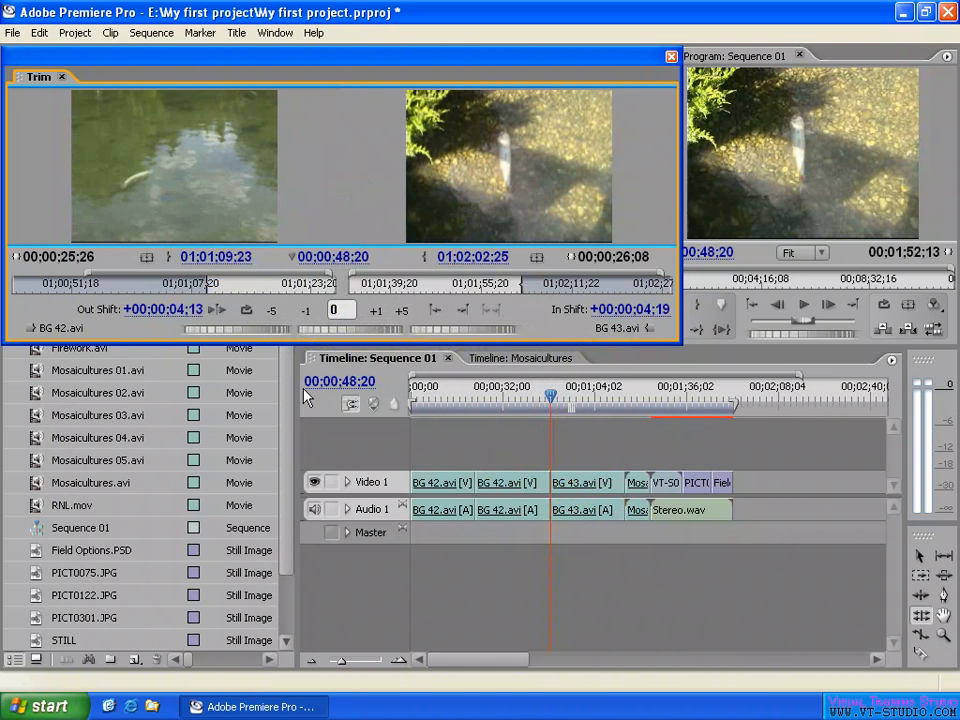
Step: Jog the BG 42.avi out point, the rolling cut and the BG 43.avi in point to about 01;01;09;21 and 01;02;04;02
{"action": "mouse_move", "coordinate": [237, 329]}
{"action": "left_mouse_down"}
{"action": "mouse_move", "coordinate": [204, 330]}
{"action": "mouse_move", "coordinate": [248, 331]}
{"action": "left_mouse_up"}
{"action": "left_click_drag", "start_coordinate": [329, 330], "coordinate": [357, 331]}
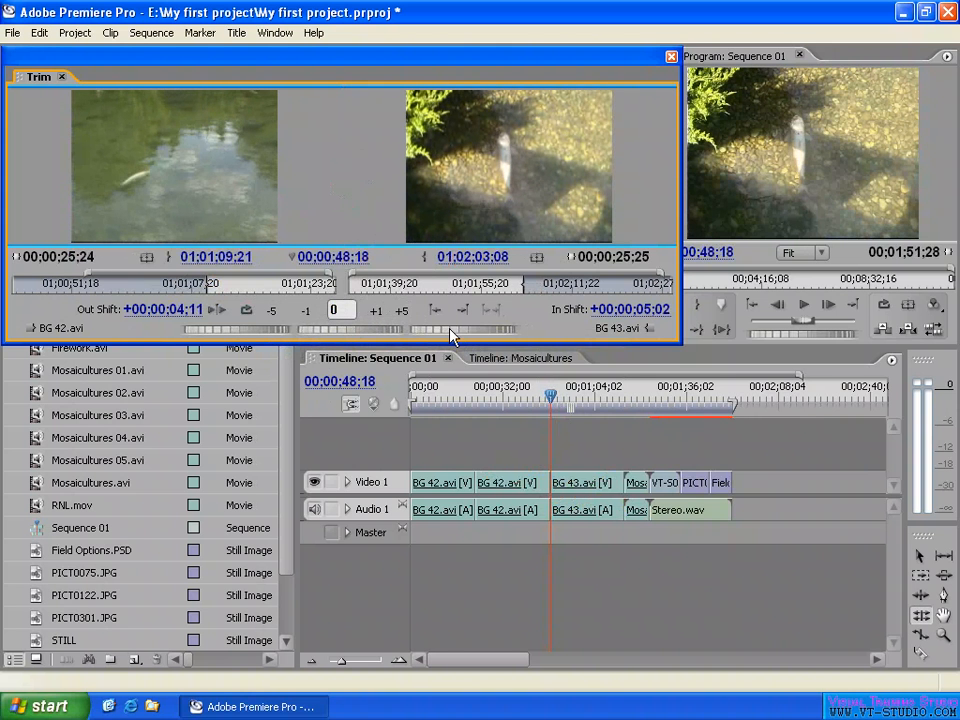
{"action": "left_click_drag", "start_coordinate": [447, 329], "coordinate": [483, 331]}
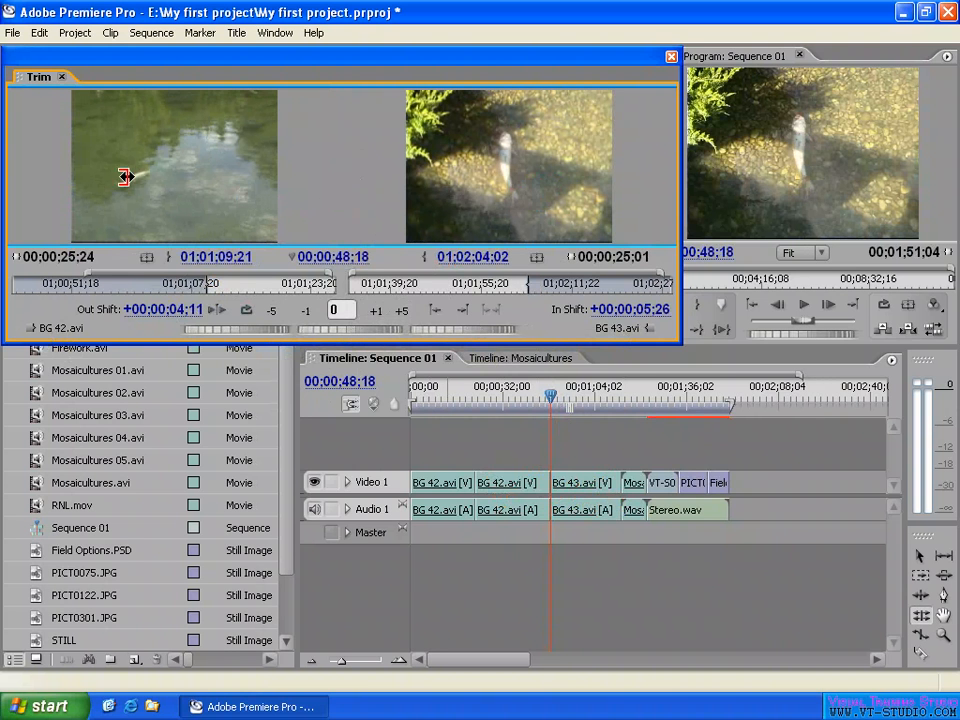
Step: Ripple the BG 42.avi out point to 01;01;09;20 and roll the cut to about 01;01;10;06 and 01;02;04;18
{"action": "left_click_drag", "start_coordinate": [126, 177], "coordinate": [122, 177]}
{"action": "left_click", "coordinate": [550, 163]}
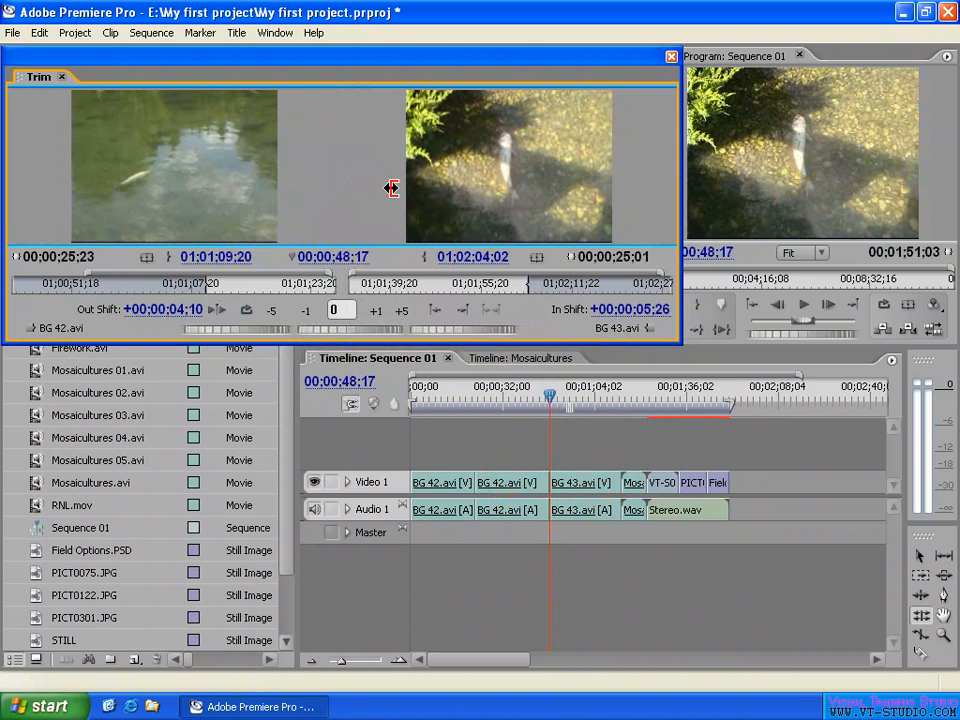
{"action": "mouse_move", "coordinate": [390, 186]}
{"action": "left_mouse_down"}
{"action": "mouse_move", "coordinate": [320, 187]}
{"action": "mouse_move", "coordinate": [394, 188]}
{"action": "left_mouse_up"}
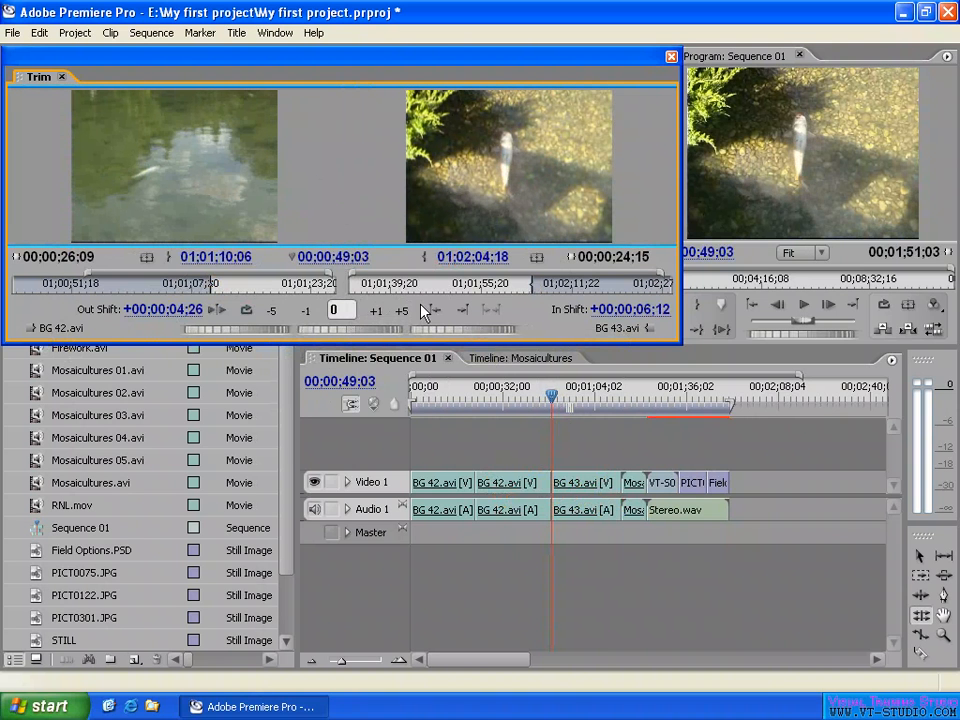
Step: Reset the In Shift of BG 43.avi and the Out Shift of BG 42.avi to 0
{"action": "left_click", "coordinate": [632, 313]}
{"action": "type", "text": "0"}
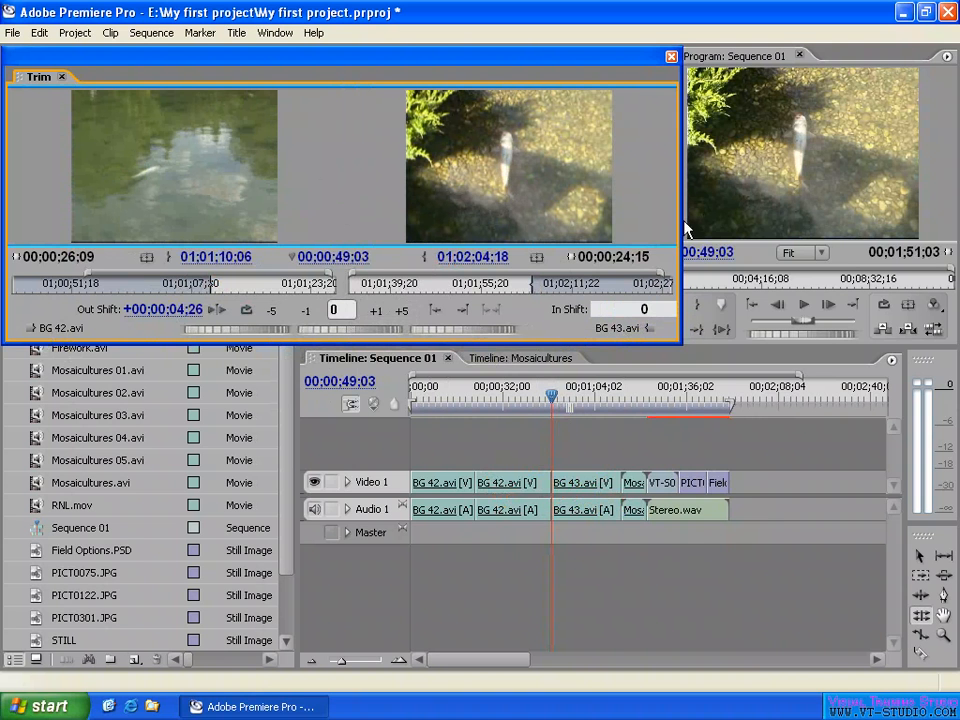
{"action": "key", "text": "Return"}
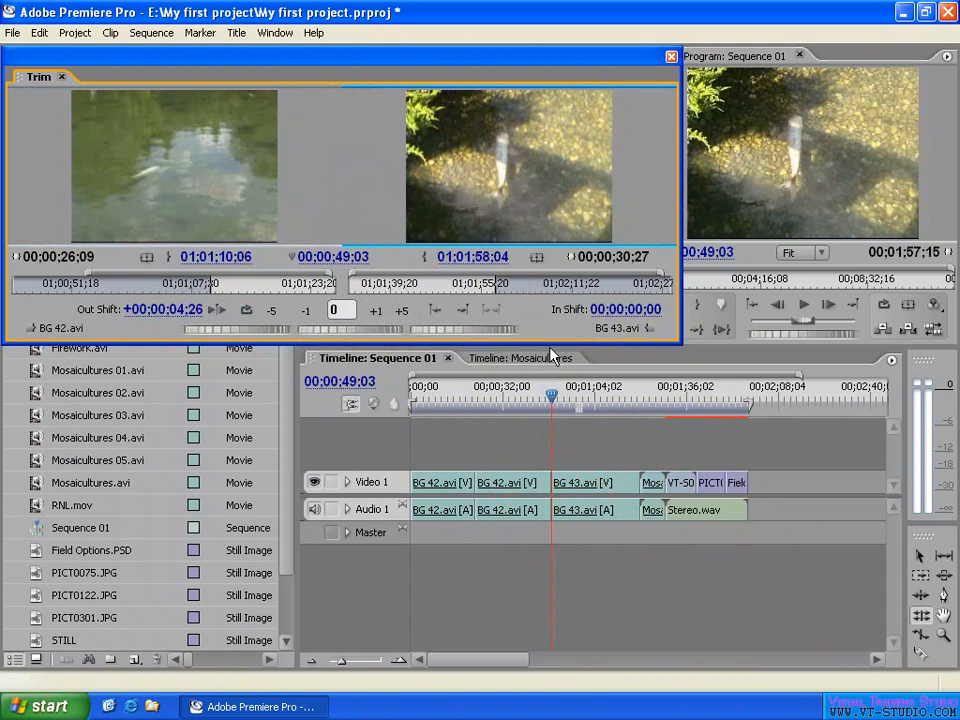
{"action": "left_click", "coordinate": [165, 309]}
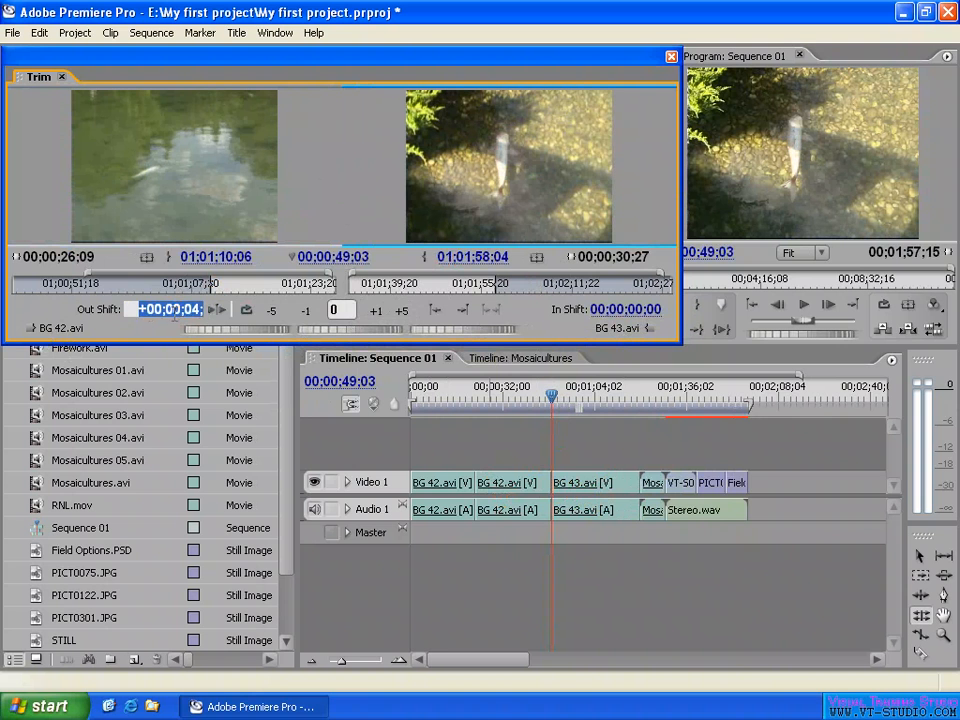
{"action": "type", "text": "0"}
{"action": "key", "text": "Return"}
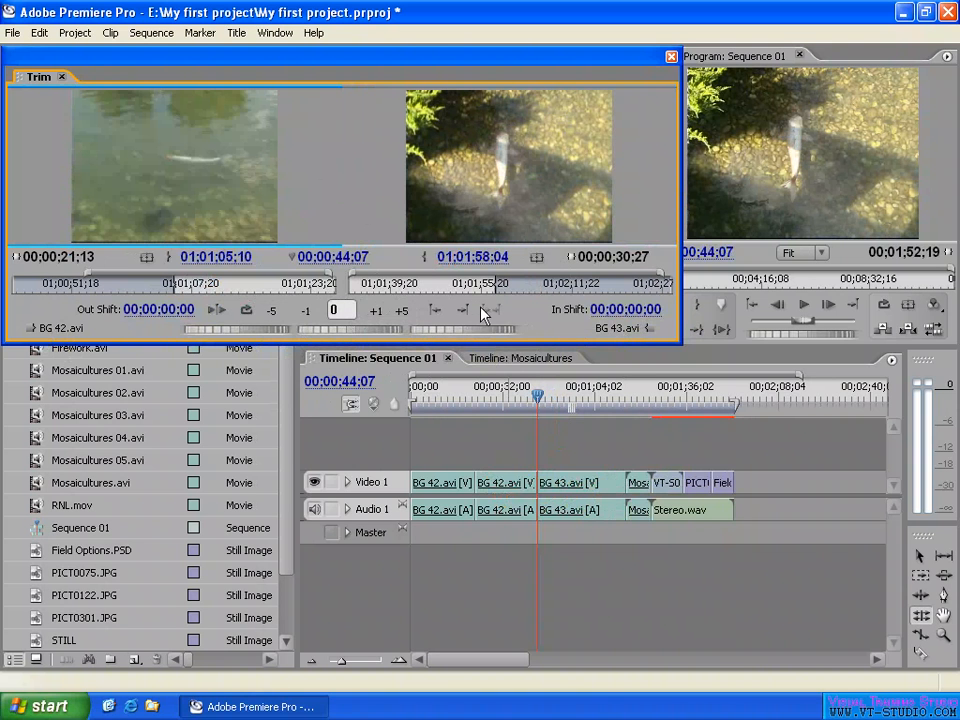
Step: Ripple the BG 43.avi in point to about 01;02;01;09 and, at the previous edit point, the first BG 42.avi out point to about 01;00;39;23
{"action": "left_click_drag", "start_coordinate": [516, 203], "coordinate": [606, 189]}
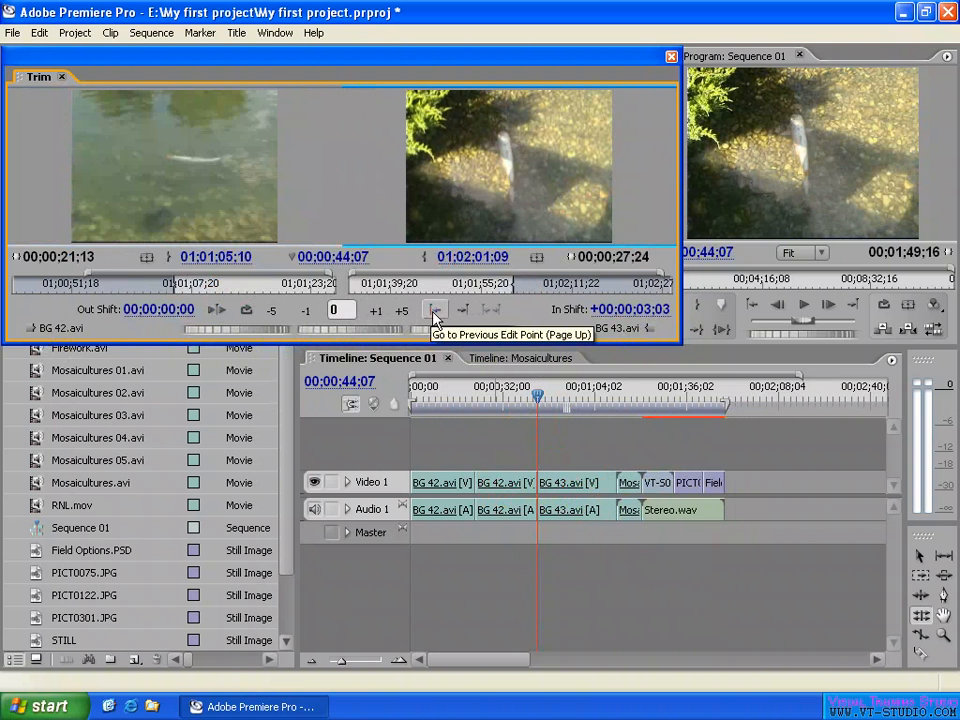
{"action": "left_click", "coordinate": [436, 318]}
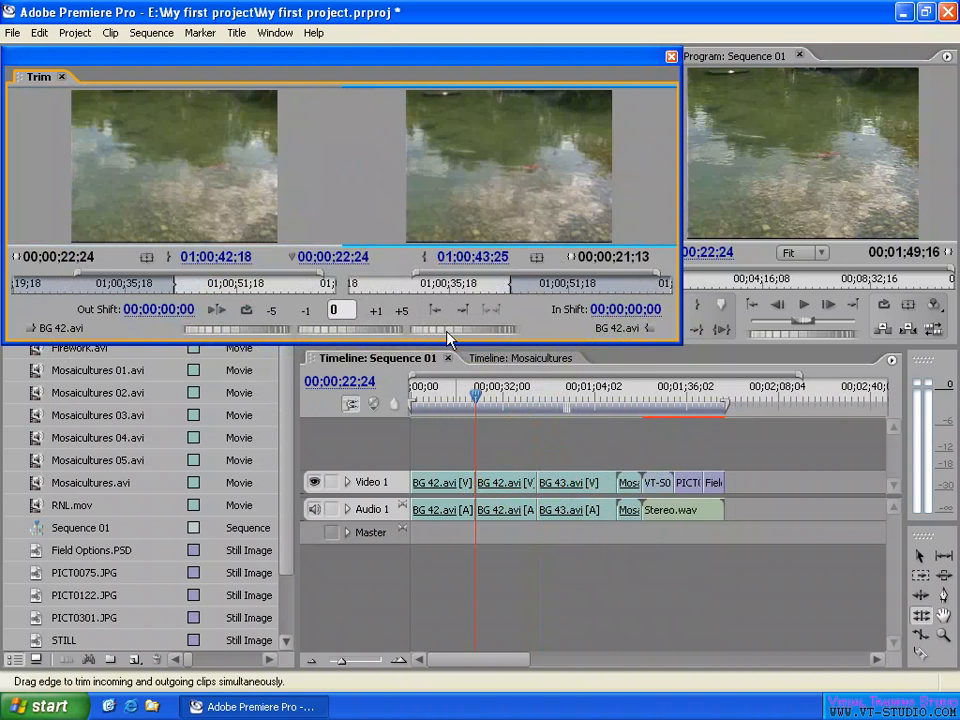
{"action": "left_click_drag", "start_coordinate": [234, 182], "coordinate": [143, 179]}
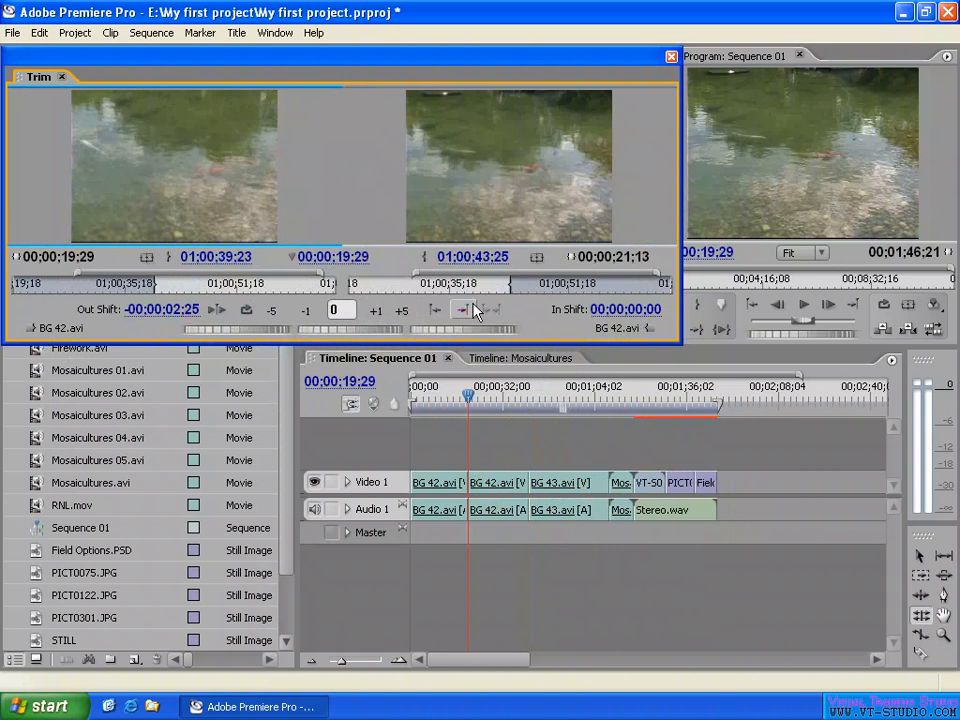
Step: Go to the edit point at the sequence start and ripple the first BG 42.avi in point to about 01;00;21;16
{"action": "left_click", "coordinate": [436, 314]}
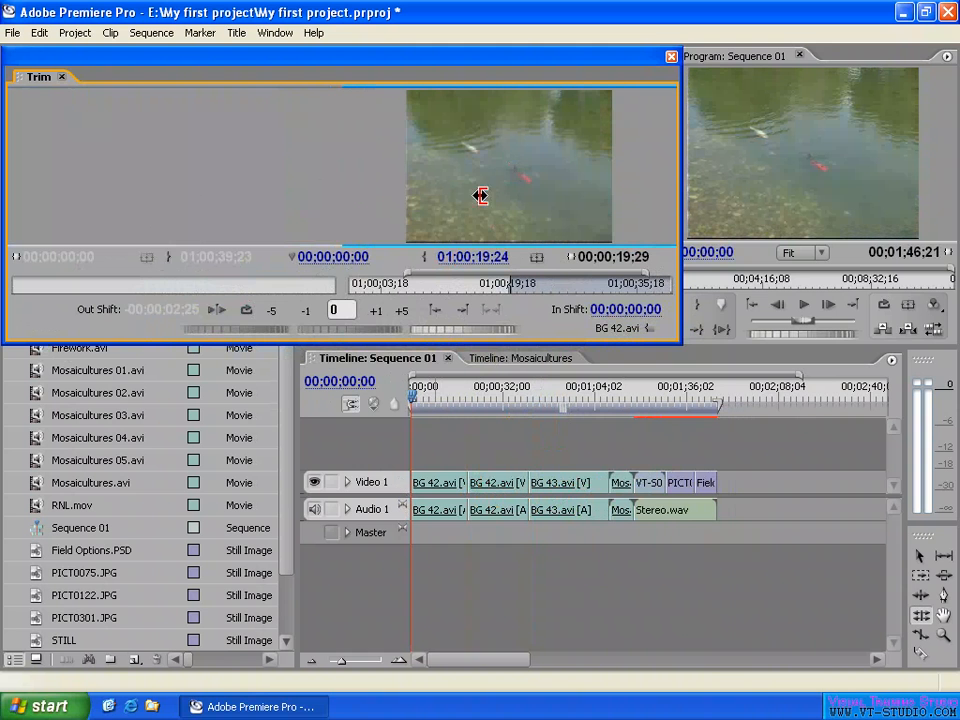
{"action": "left_click_drag", "start_coordinate": [504, 180], "coordinate": [540, 250]}
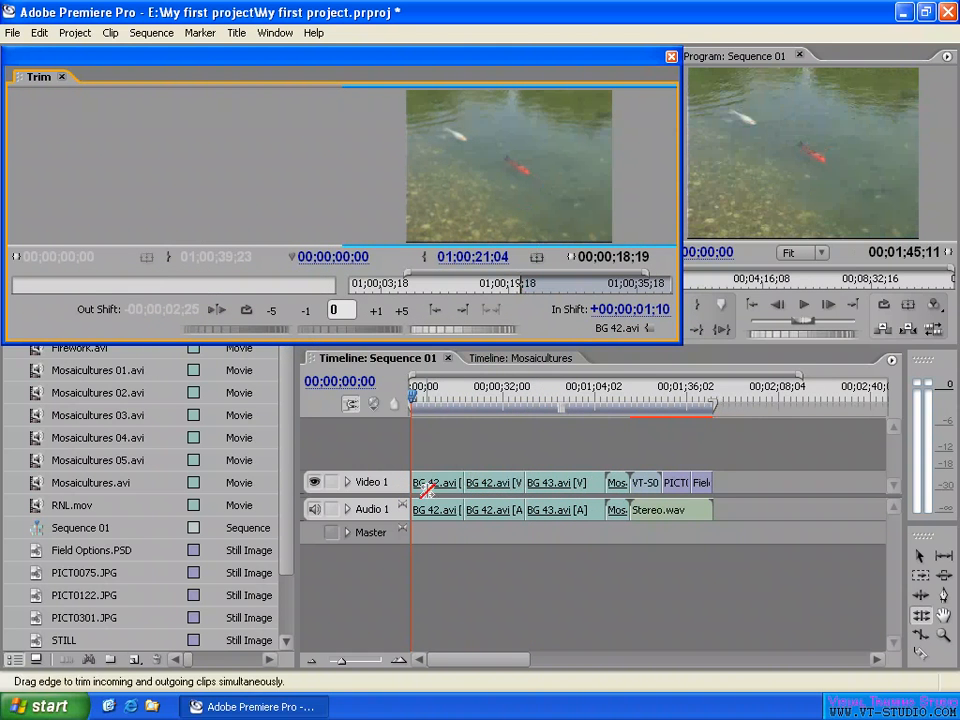
{"action": "left_click_drag", "start_coordinate": [499, 168], "coordinate": [525, 180]}
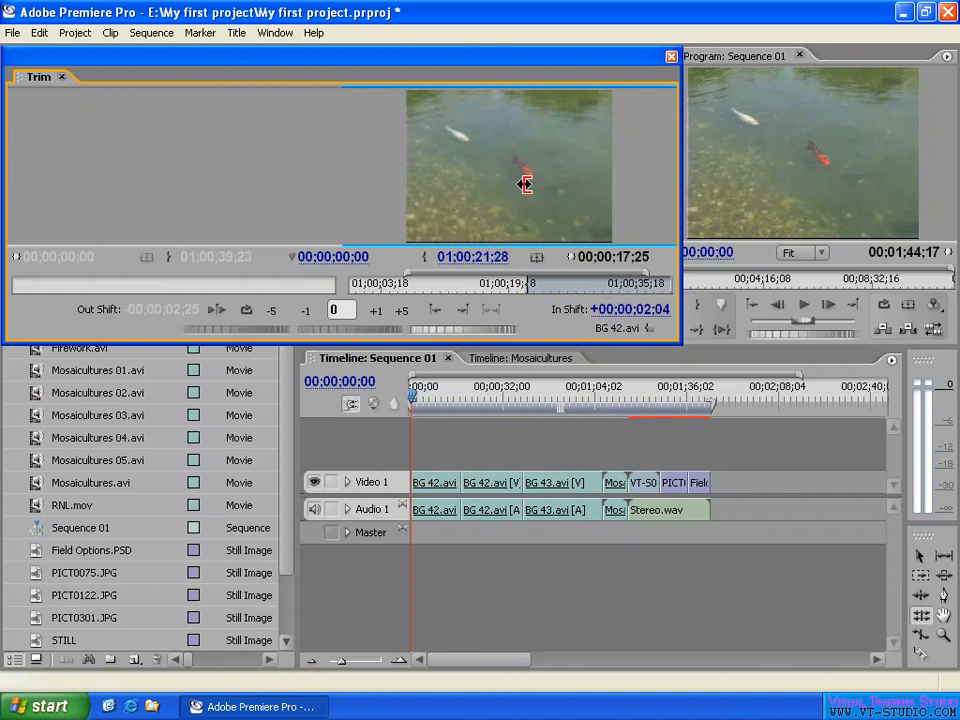
{"action": "mouse_move", "coordinate": [499, 178]}
{"action": "left_mouse_down"}
{"action": "mouse_move", "coordinate": [527, 178]}
{"action": "mouse_move", "coordinate": [529, 193]}
{"action": "mouse_move", "coordinate": [512, 190]}
{"action": "left_mouse_up"}
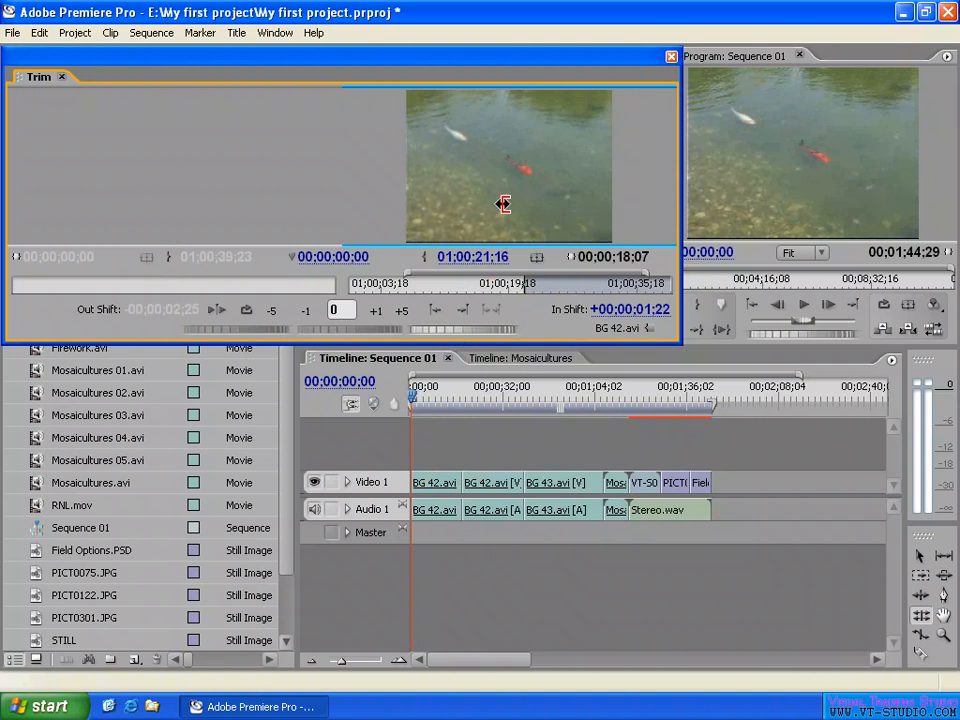
Step: Step through the following edit points in Trim to the end of the sequence after Field Options.PSD
{"action": "left_click", "coordinate": [463, 312]}
{"action": "left_click", "coordinate": [463, 312]}
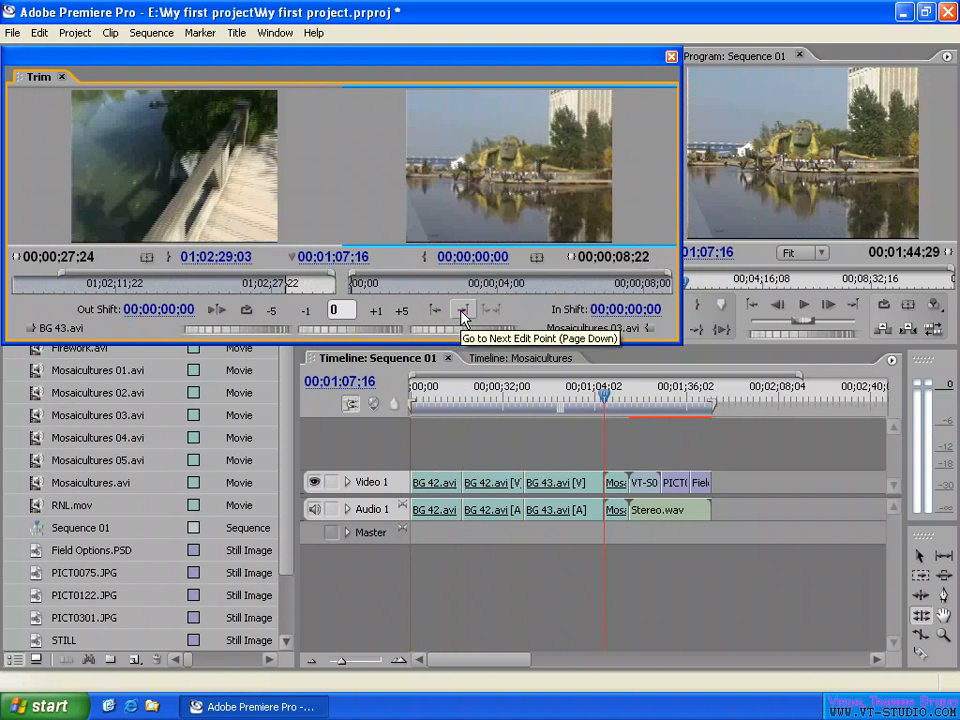
{"action": "left_click", "coordinate": [463, 312]}
{"action": "left_click", "coordinate": [463, 312]}
{"action": "left_click", "coordinate": [463, 312]}
{"action": "left_click", "coordinate": [463, 312]}
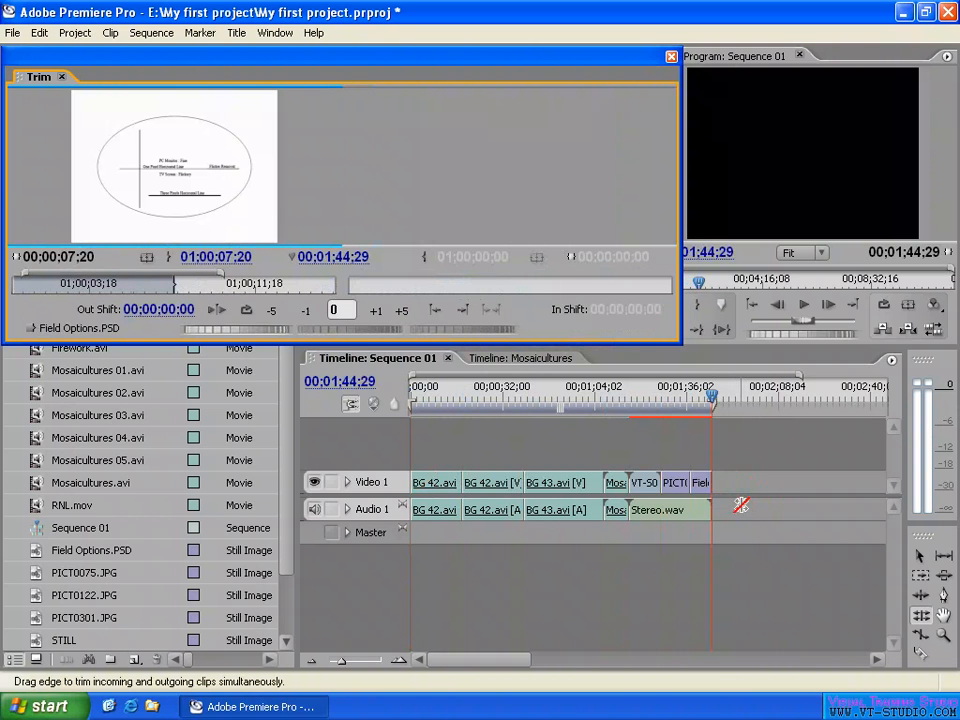
Step: Ripple the Field Options.PSD out point to about 01;00;09;00 and go back to the edit between BG 42.avi and BG 43.avi
{"action": "left_click_drag", "start_coordinate": [231, 185], "coordinate": [200, 183]}
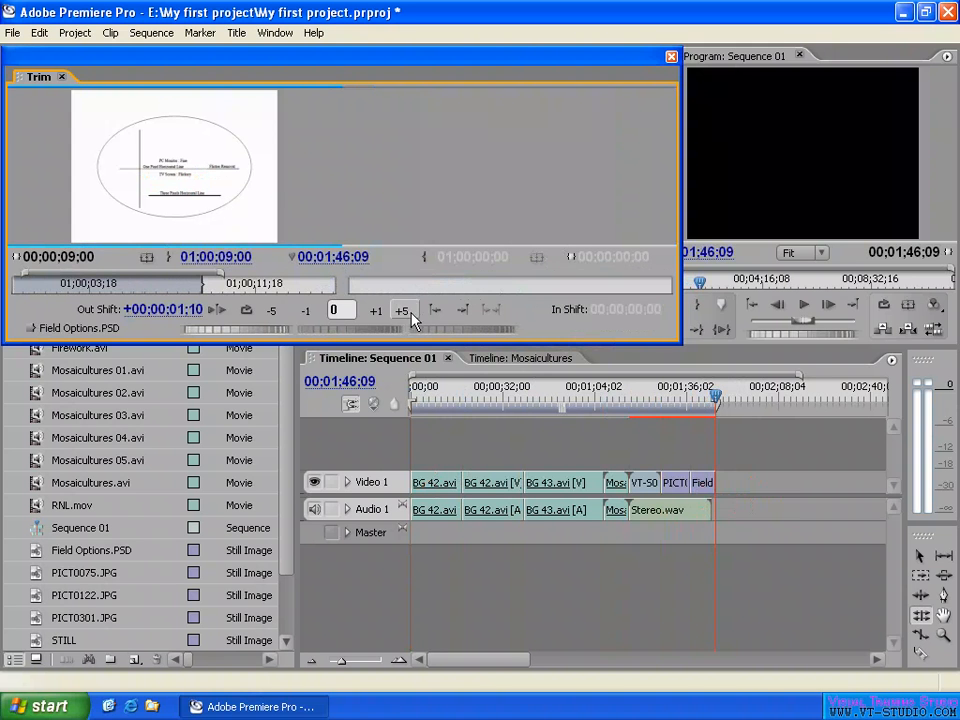
{"action": "left_click", "coordinate": [438, 311]}
{"action": "left_click", "coordinate": [438, 311]}
{"action": "left_click", "coordinate": [438, 311]}
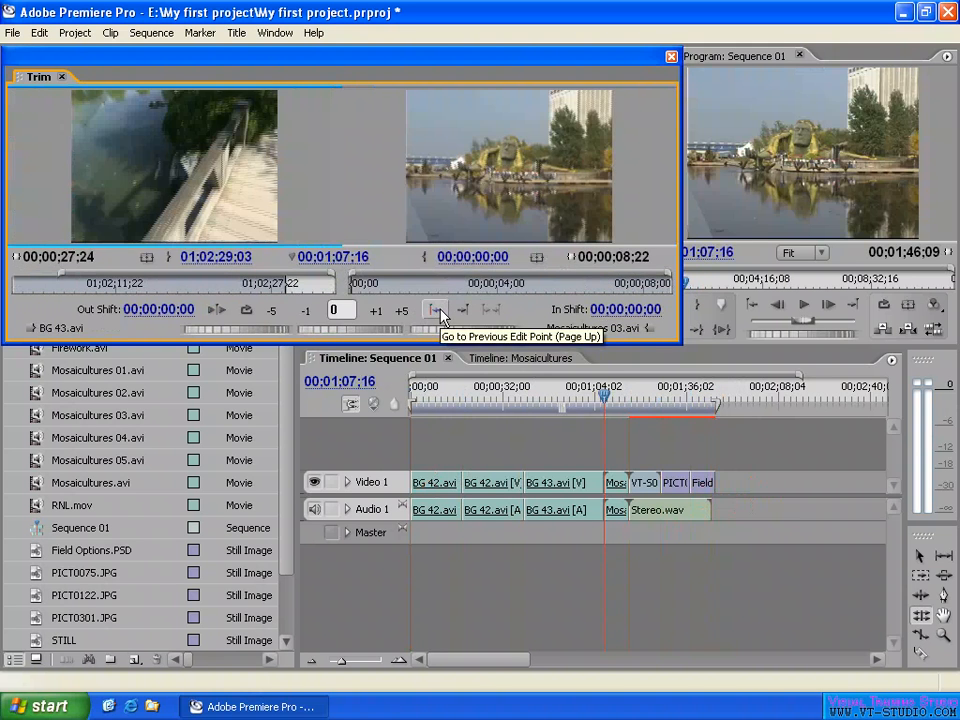
{"action": "left_click", "coordinate": [438, 311]}
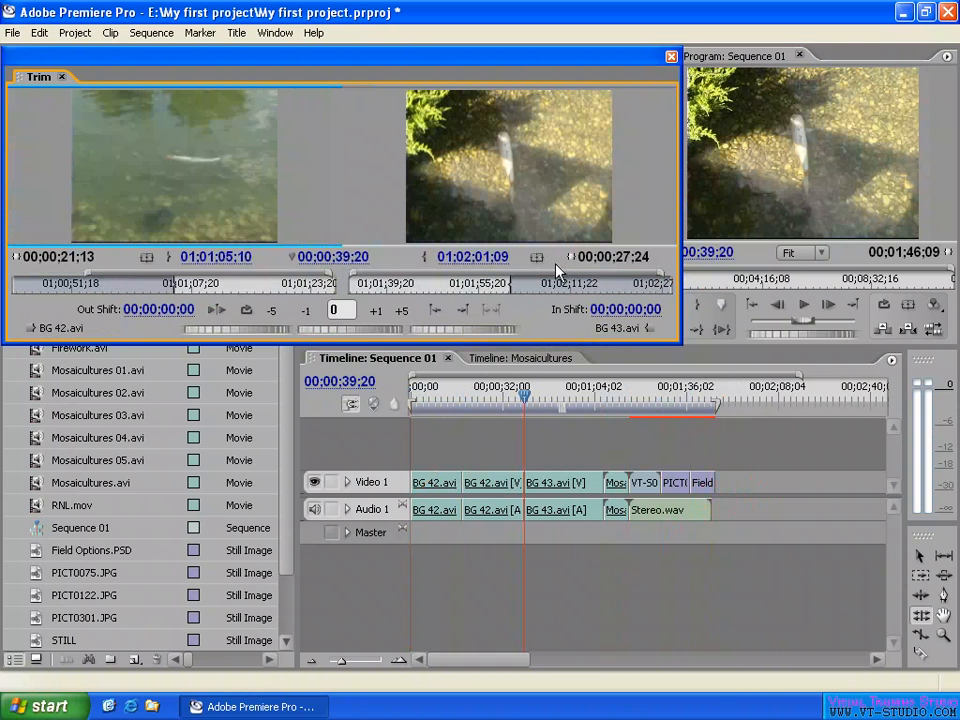
Step: Show the safe margins over both Trim previews and hide them again
{"action": "left_click", "coordinate": [146, 258]}
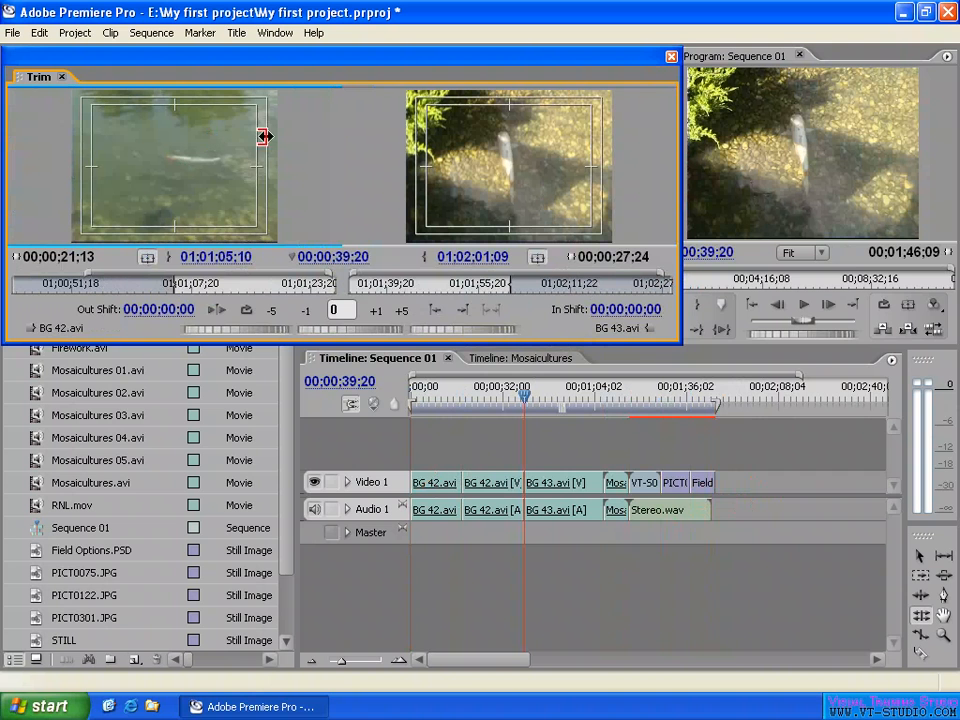
{"action": "left_click", "coordinate": [147, 258]}
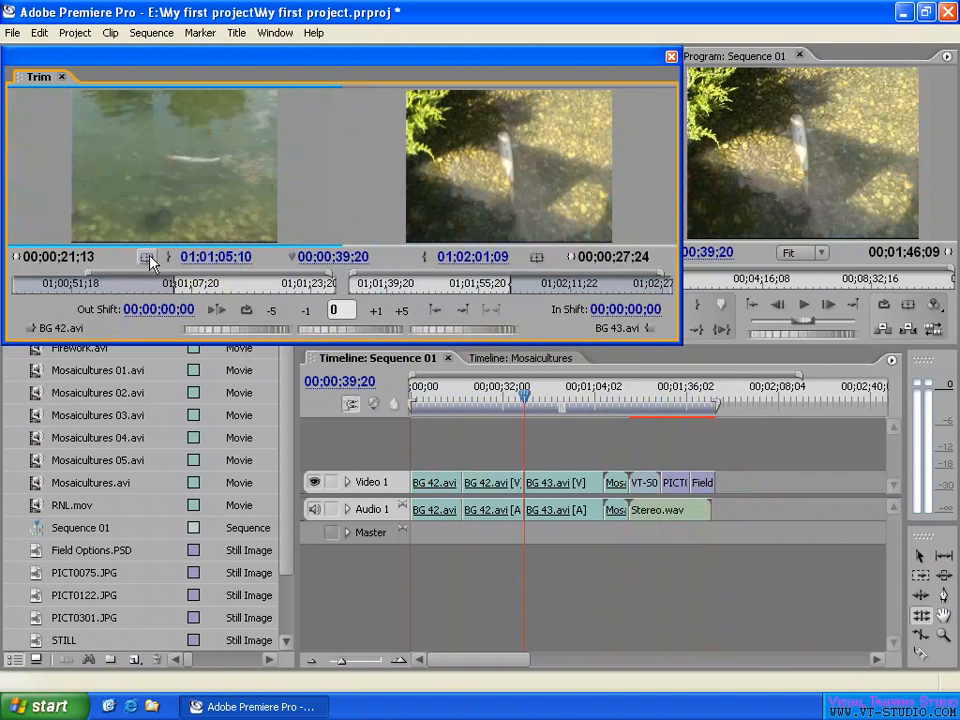
{"action": "left_click", "coordinate": [538, 258]}
{"action": "left_click", "coordinate": [538, 258]}
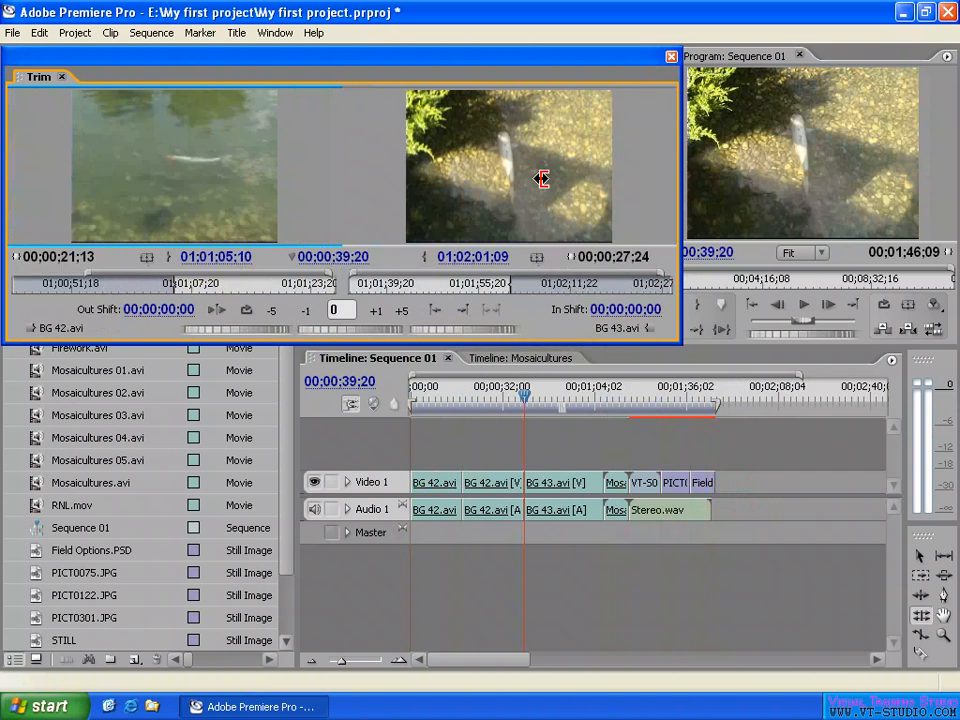
{"action": "left_click", "coordinate": [537, 258]}
{"action": "left_click", "coordinate": [537, 258]}
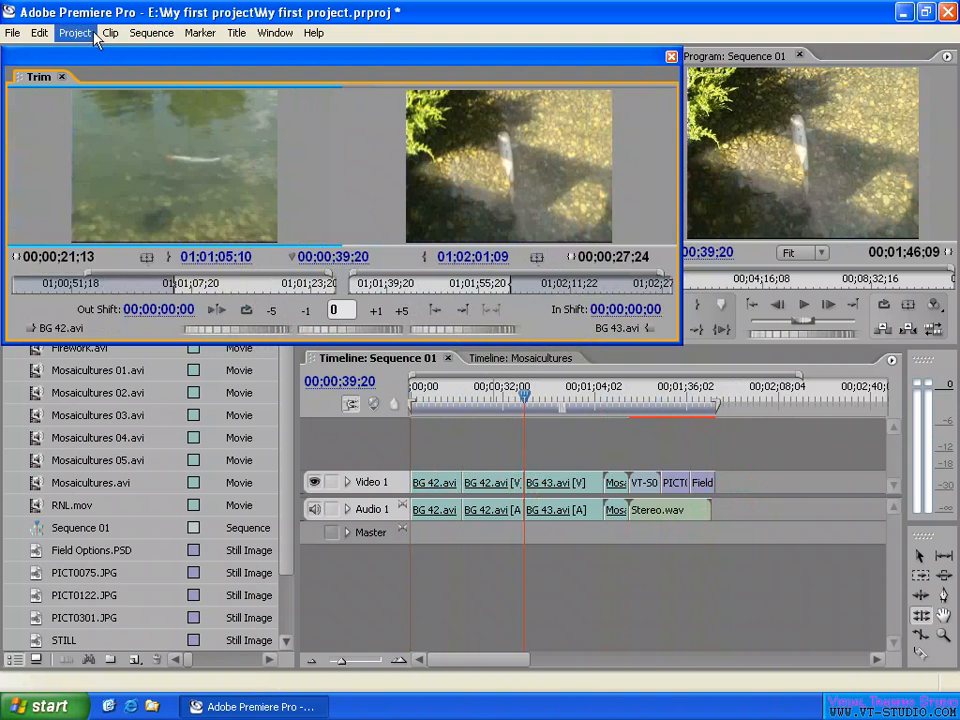
Step: Edit the preroll and postroll durations in the General preferences
{"action": "left_click", "coordinate": [39, 32]}
{"action": "mouse_move", "coordinate": [90, 390]}
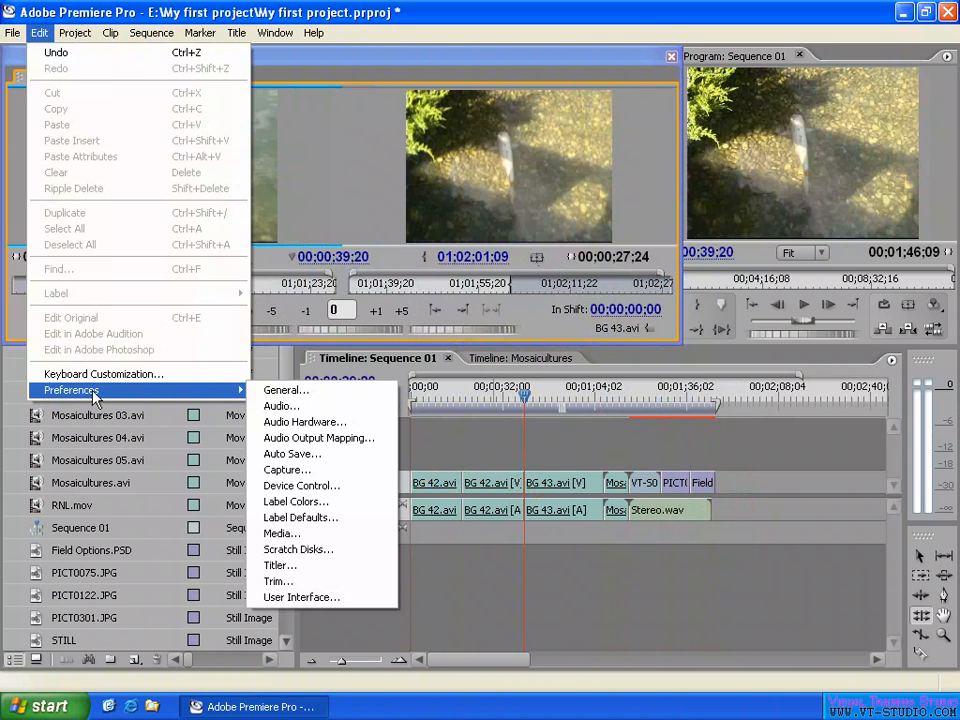
{"action": "left_click", "coordinate": [310, 391]}
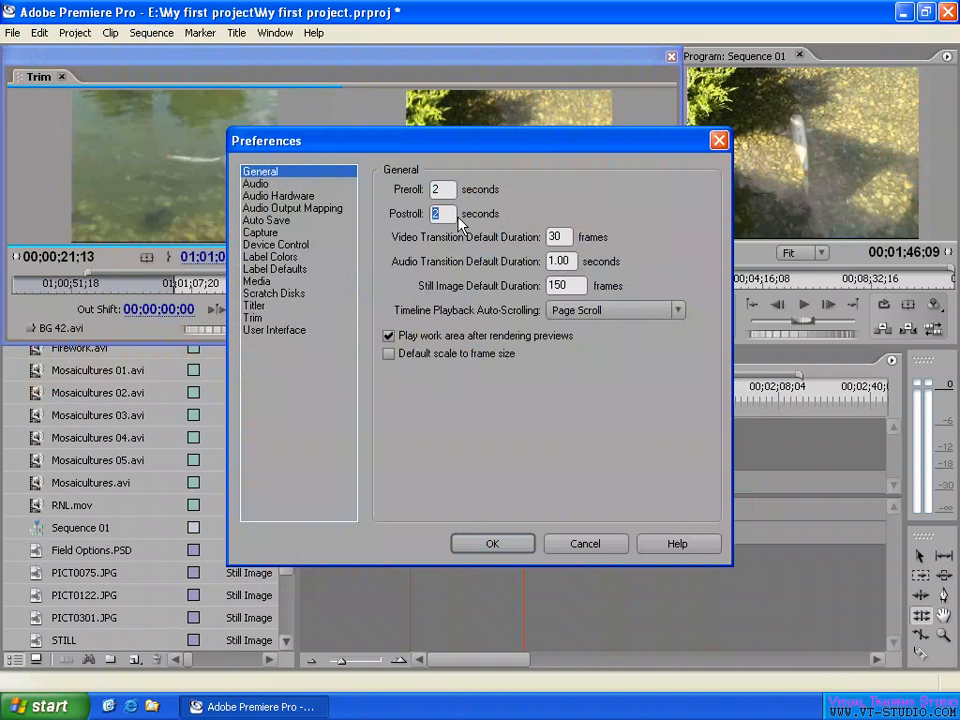
{"action": "key", "text": "shift+Tab"}
{"action": "type", "text": "16"}
{"action": "left_click", "coordinate": [492, 543]}
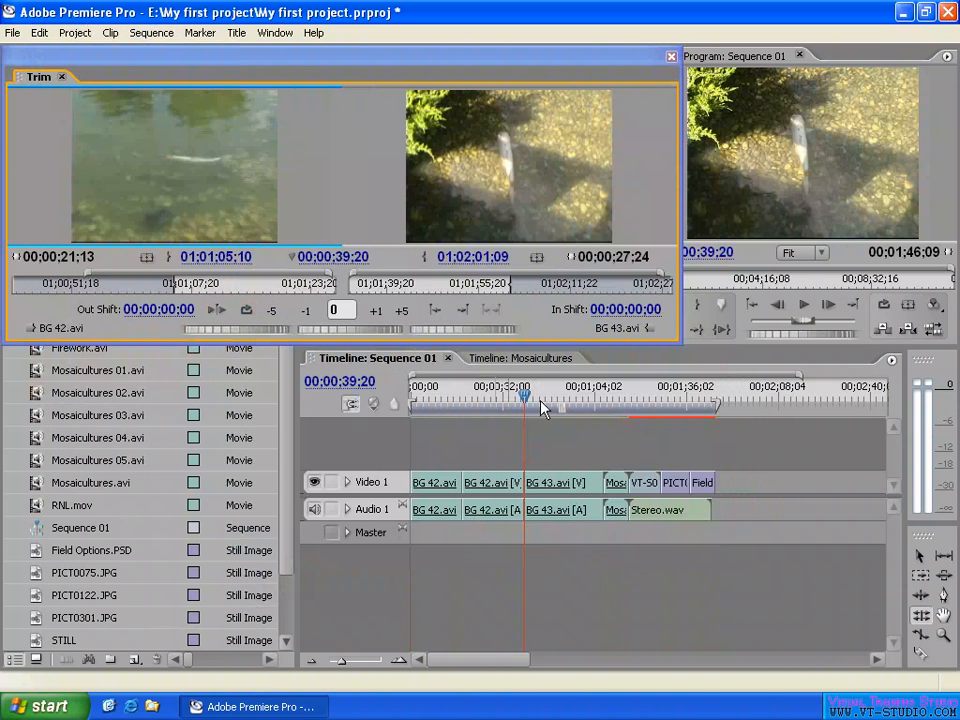
Step: Preview the edit between BG 42.avi and BG 43.avi in Trim, including with the timeline zoomed in around it
{"action": "left_click", "coordinate": [214, 314]}
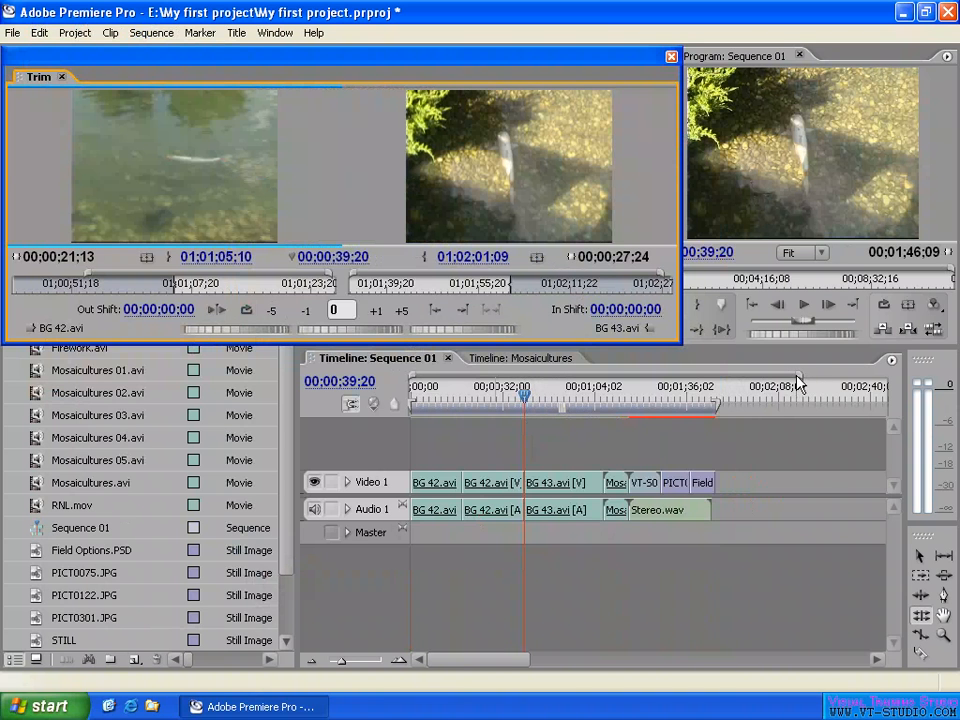
{"action": "left_click_drag", "start_coordinate": [797, 385], "coordinate": [682, 385]}
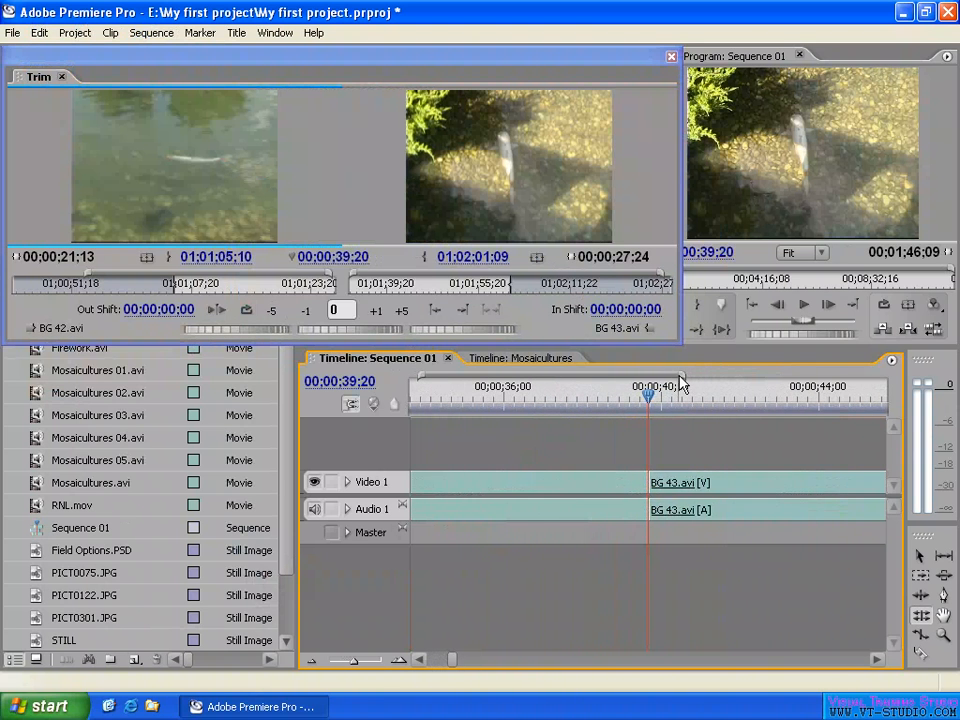
{"action": "left_click", "coordinate": [216, 310]}
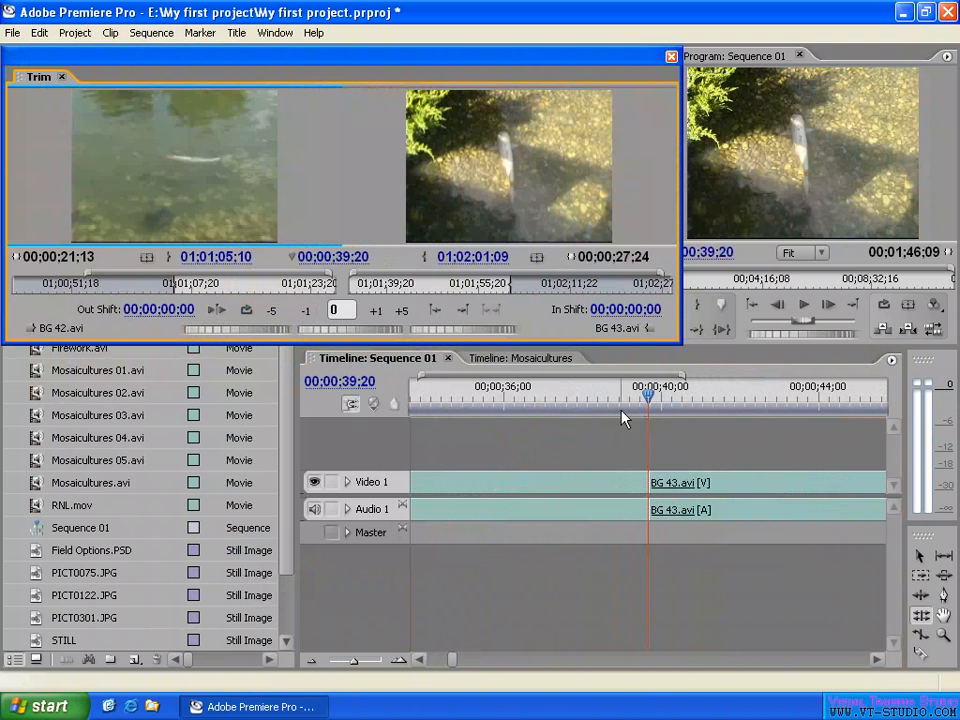
Step: Enable loop playback in Trim, preview the edit repeatedly, stop it and show the whole sequence in the timeline again
{"action": "left_click", "coordinate": [216, 312]}
{"action": "left_click", "coordinate": [216, 312]}
{"action": "left_click", "coordinate": [217, 311]}
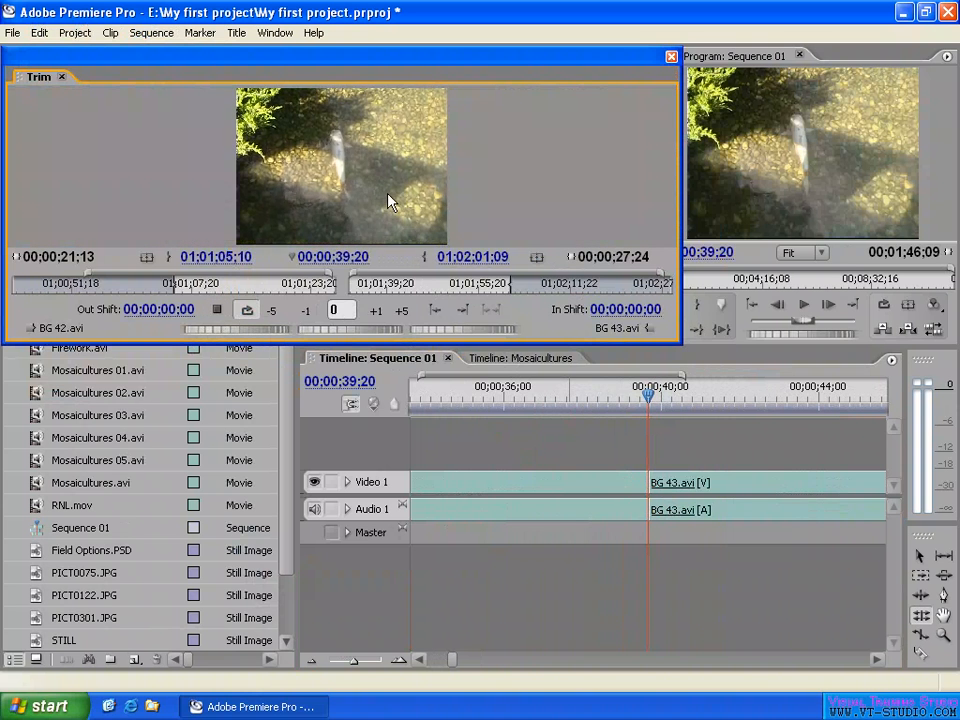
{"action": "left_click", "coordinate": [217, 311]}
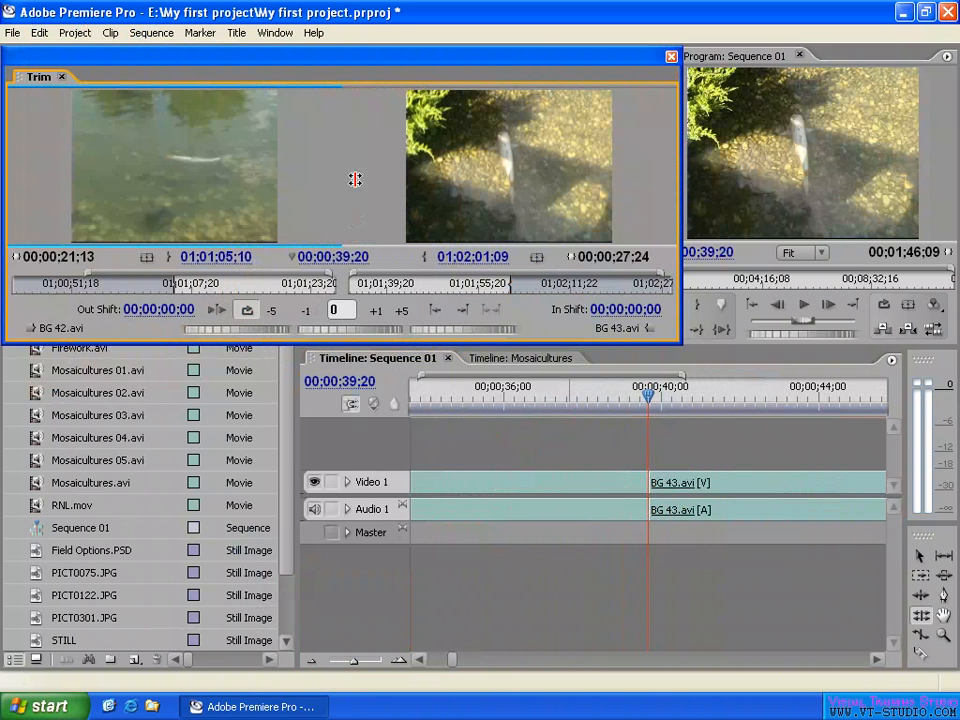
{"action": "left_click_drag", "start_coordinate": [686, 386], "coordinate": [800, 383]}
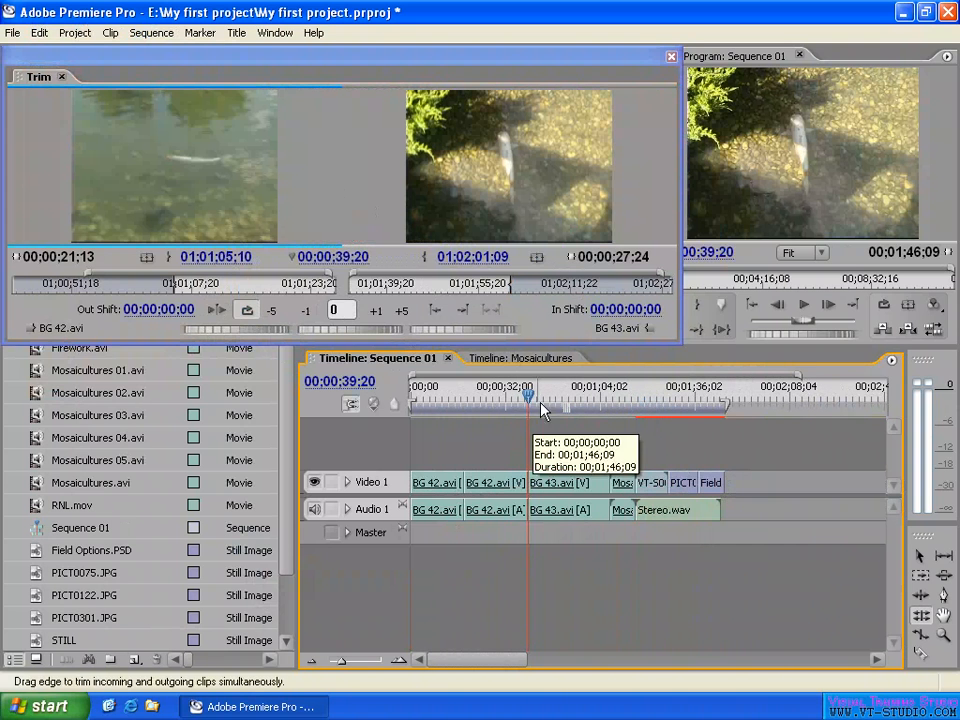
Step: Untarget Video 1 to display the audio waveforms in Trim and switch them to the joined view across the edit
{"action": "left_click", "coordinate": [373, 482]}
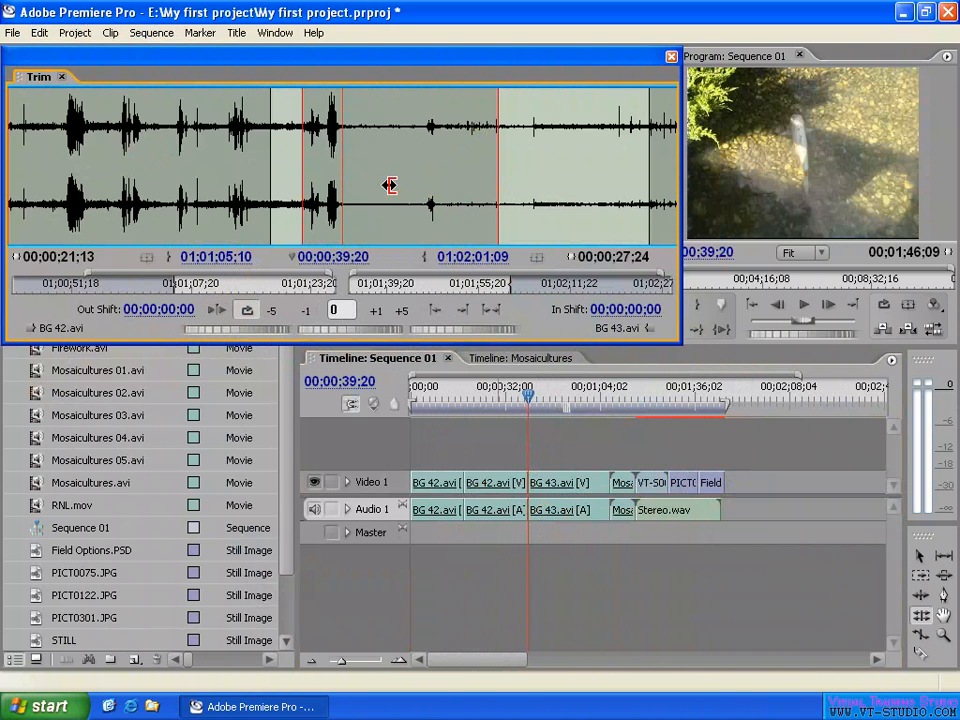
{"action": "left_click", "coordinate": [490, 313]}
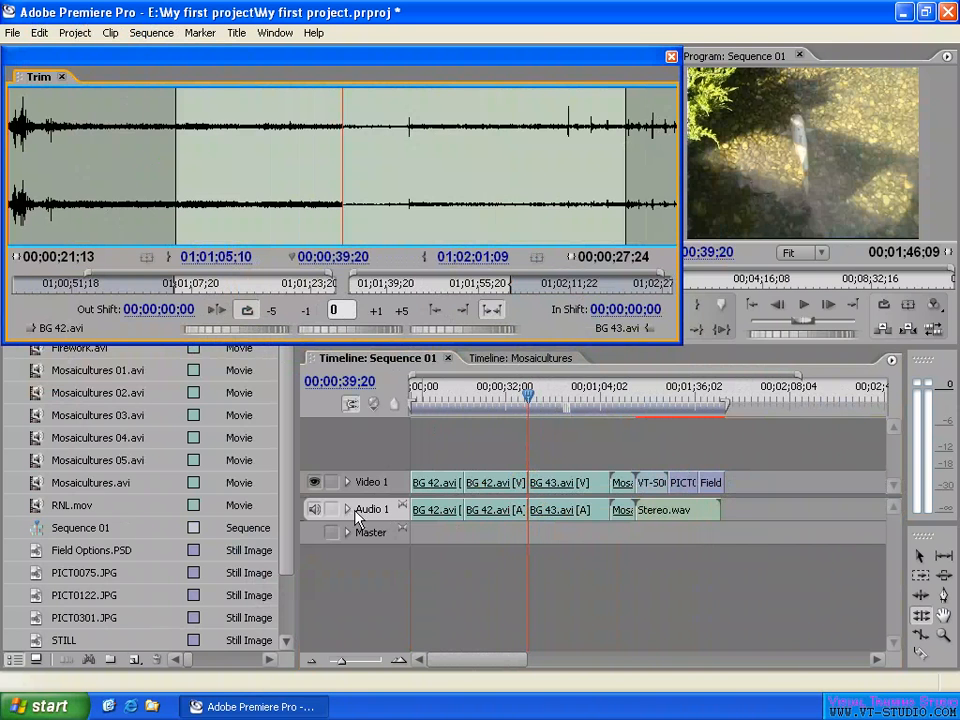
Step: Expand the Audio 1 track and increase its height, and return the Trim waveforms to the view with the trimmed-off material
{"action": "left_click", "coordinate": [348, 510]}
{"action": "left_click_drag", "start_coordinate": [369, 550], "coordinate": [369, 596]}
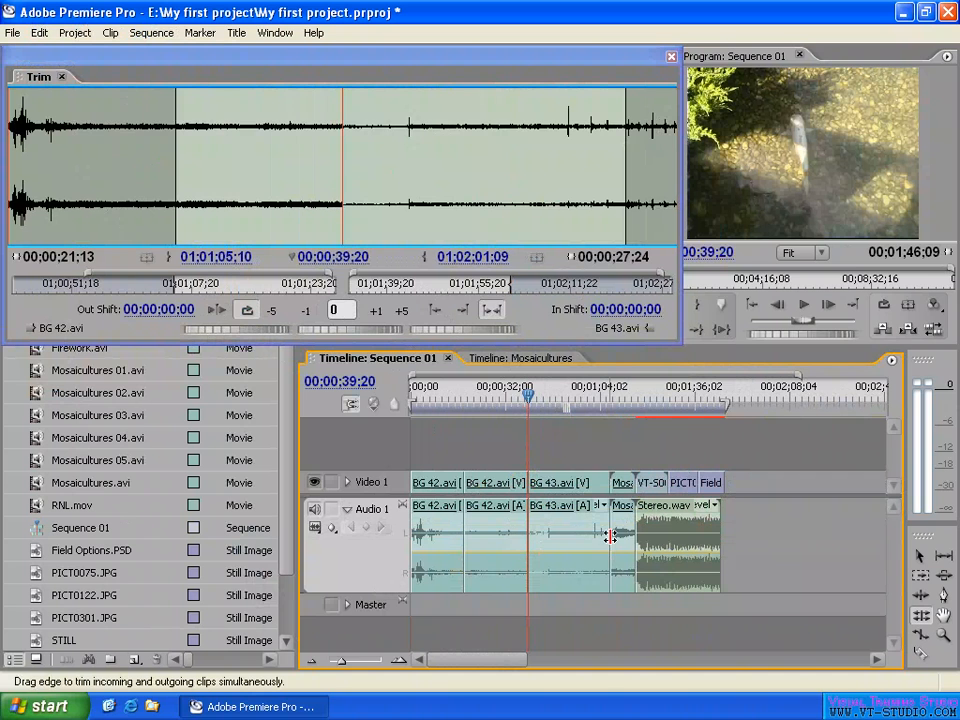
{"action": "left_click", "coordinate": [493, 311]}
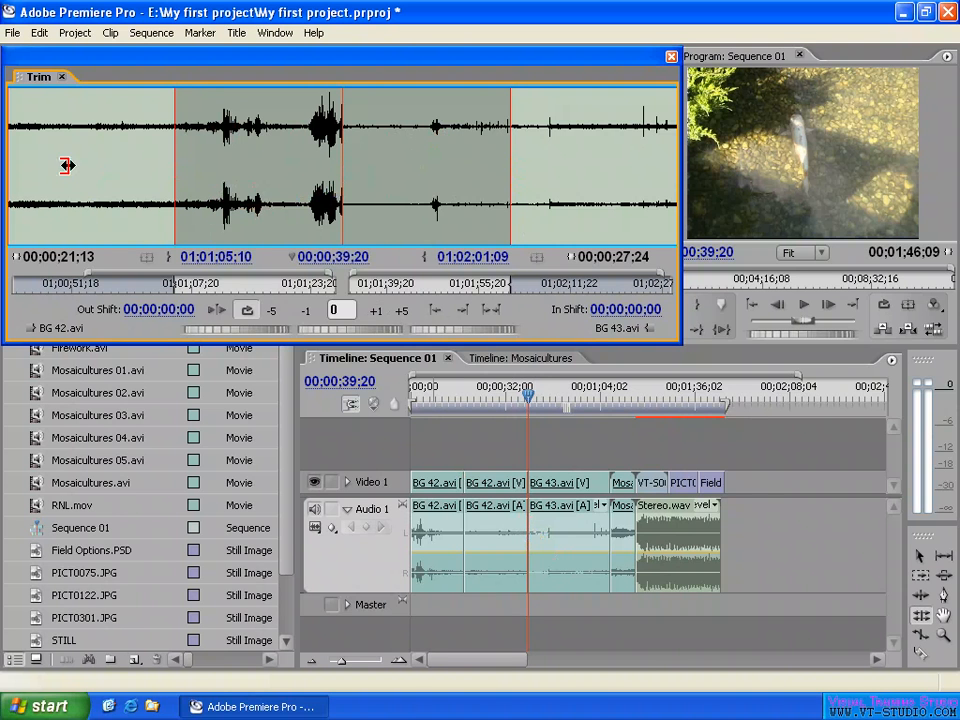
Step: On the waveforms, ripple the BG 42.avi out point to about 01;01;05;21 and the BG 43.avi in point to about 01;02;05;29
{"action": "mouse_move", "coordinate": [66, 165]}
{"action": "left_mouse_down"}
{"action": "mouse_move", "coordinate": [105, 165]}
{"action": "mouse_move", "coordinate": [81, 167]}
{"action": "left_mouse_up"}
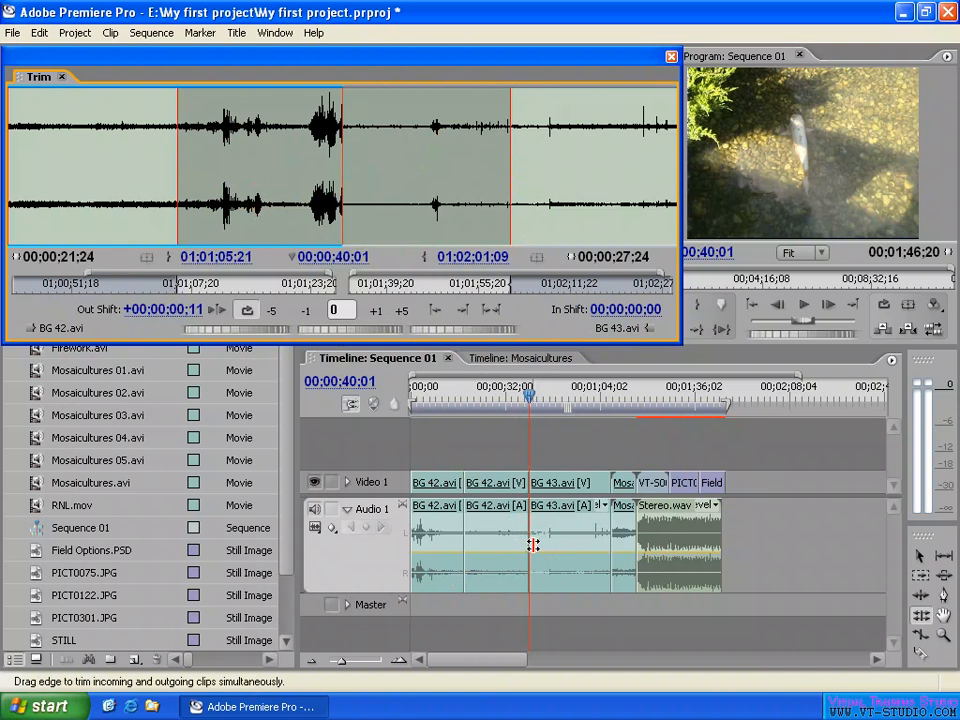
{"action": "left_click_drag", "start_coordinate": [549, 180], "coordinate": [607, 180]}
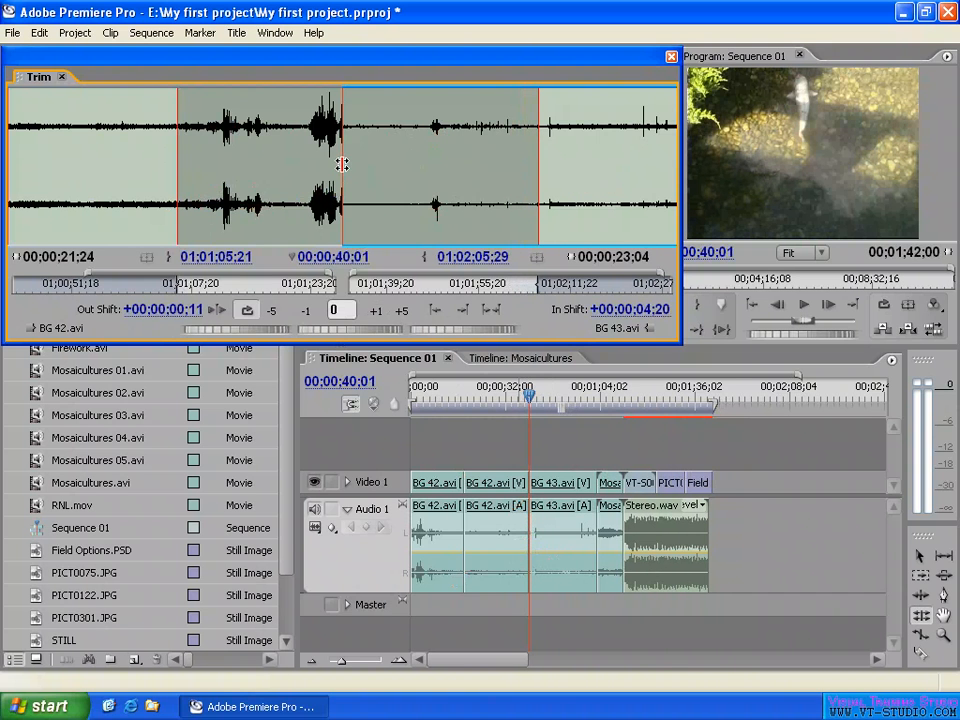
Step: Roll the BG 42.avi/BG 43.avi edit to about 00;00;39;14 and on to 00;00;37;09, checking the joined waveform view in between
{"action": "mouse_move", "coordinate": [342, 166]}
{"action": "left_mouse_down"}
{"action": "mouse_move", "coordinate": [154, 163]}
{"action": "mouse_move", "coordinate": [437, 169]}
{"action": "mouse_move", "coordinate": [289, 167]}
{"action": "mouse_move", "coordinate": [345, 169]}
{"action": "mouse_move", "coordinate": [325, 167]}
{"action": "left_mouse_up"}
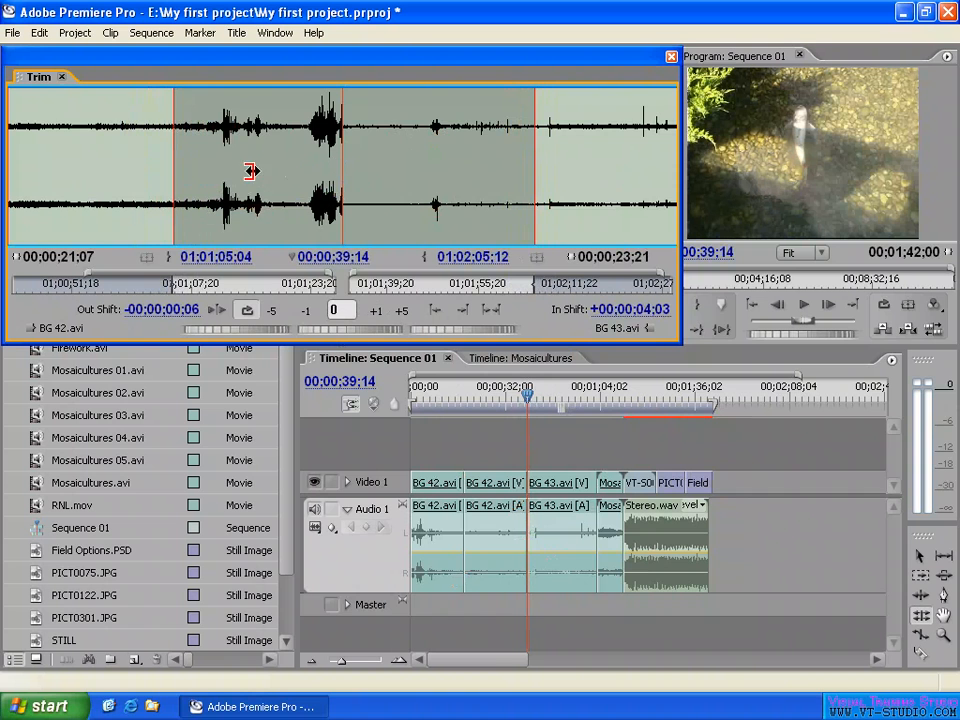
{"action": "left_click", "coordinate": [493, 311]}
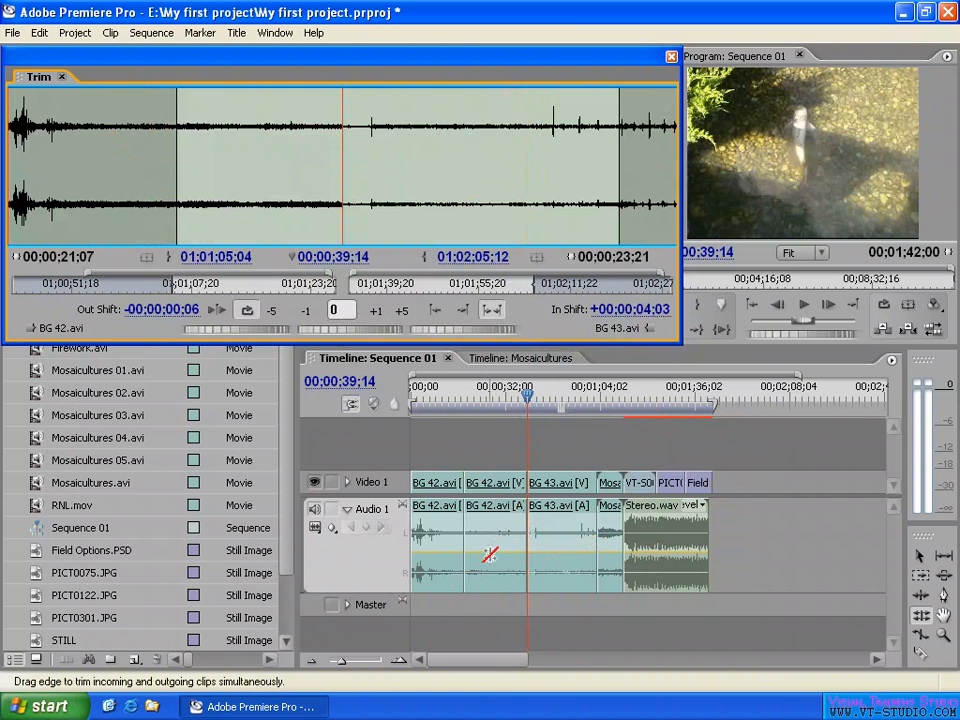
{"action": "left_click", "coordinate": [490, 311]}
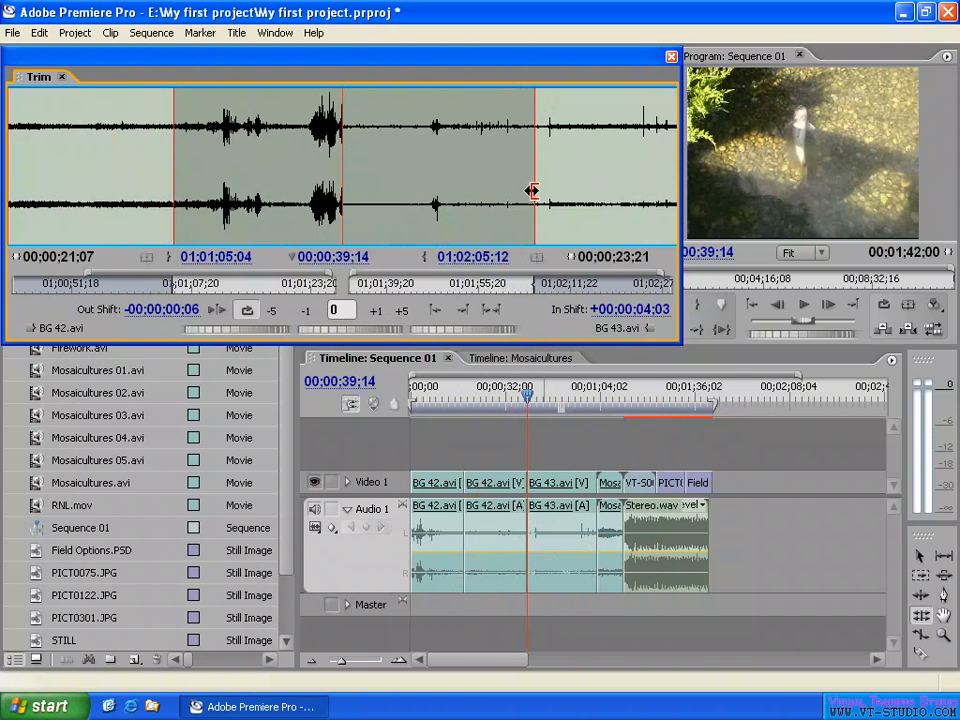
{"action": "left_click_drag", "start_coordinate": [347, 186], "coordinate": [287, 183]}
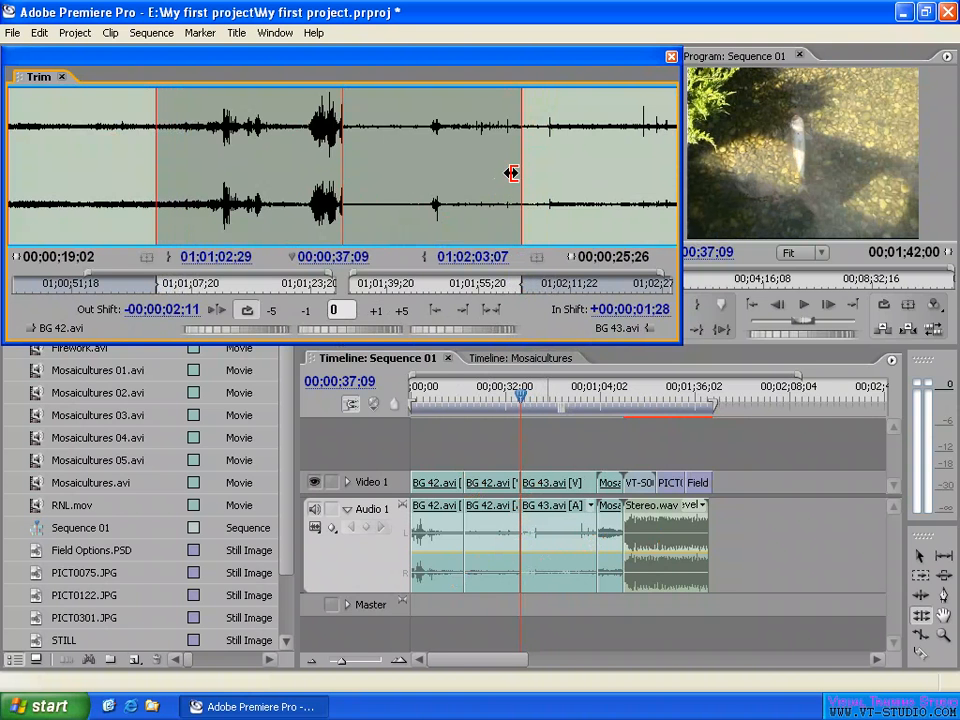
{"action": "left_click", "coordinate": [492, 309]}
{"action": "left_click", "coordinate": [495, 311]}
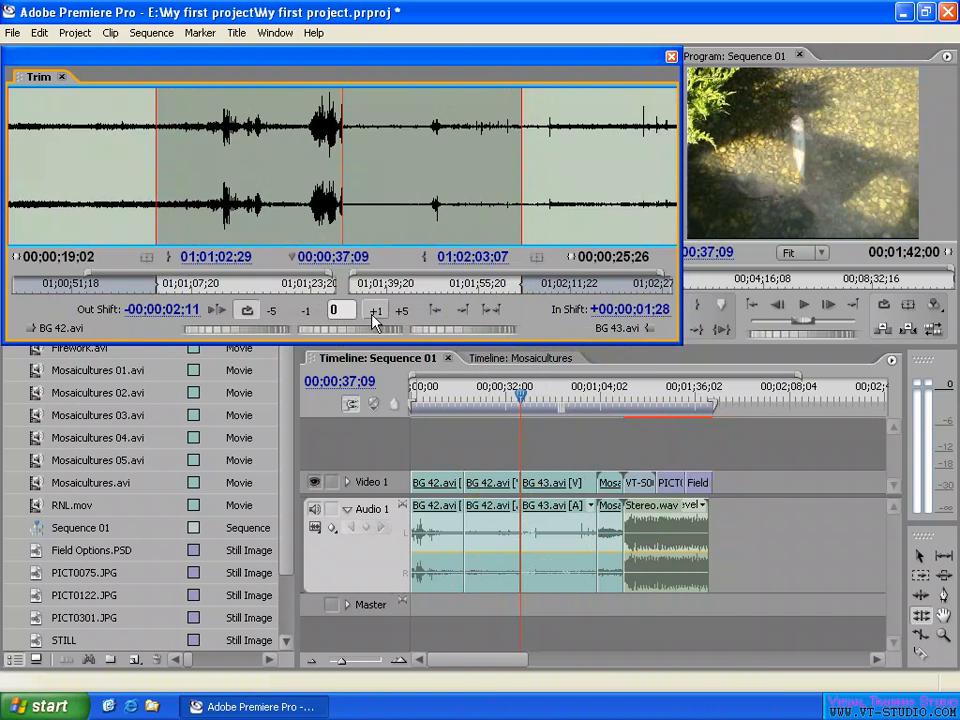
Step: Adjust the timecodes to ripple the BG 43.avi in point to about 01;02;06;11 and the BG 42.avi out point to about 01;01;01;04
{"action": "left_click_drag", "start_coordinate": [222, 258], "coordinate": [242, 259]}
{"action": "left_click_drag", "start_coordinate": [352, 268], "coordinate": [600, 262]}
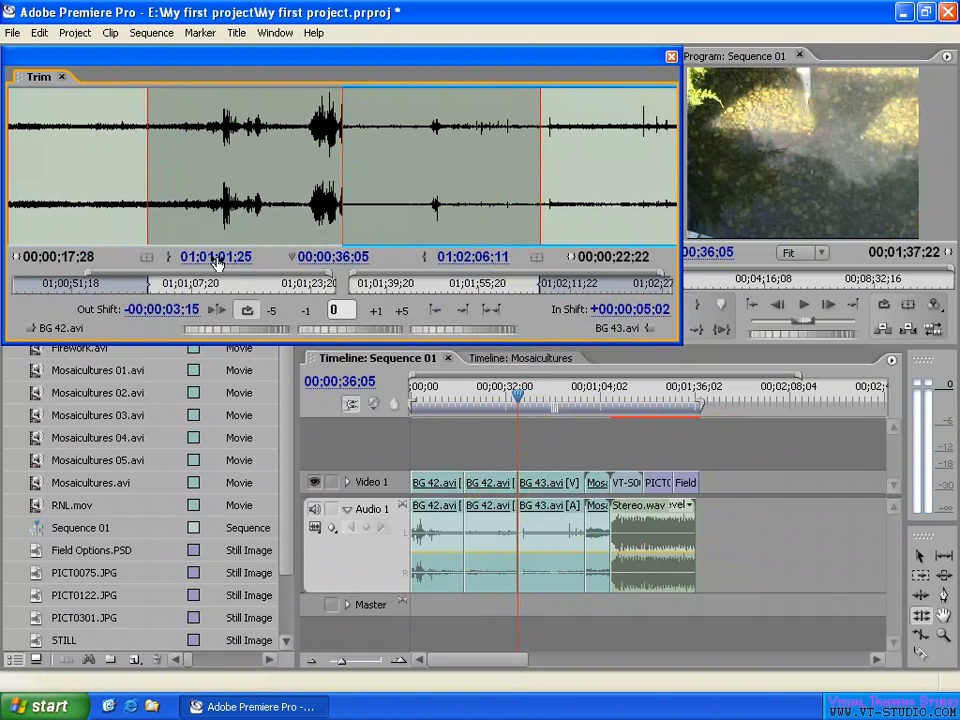
{"action": "left_click_drag", "start_coordinate": [218, 262], "coordinate": [197, 262]}
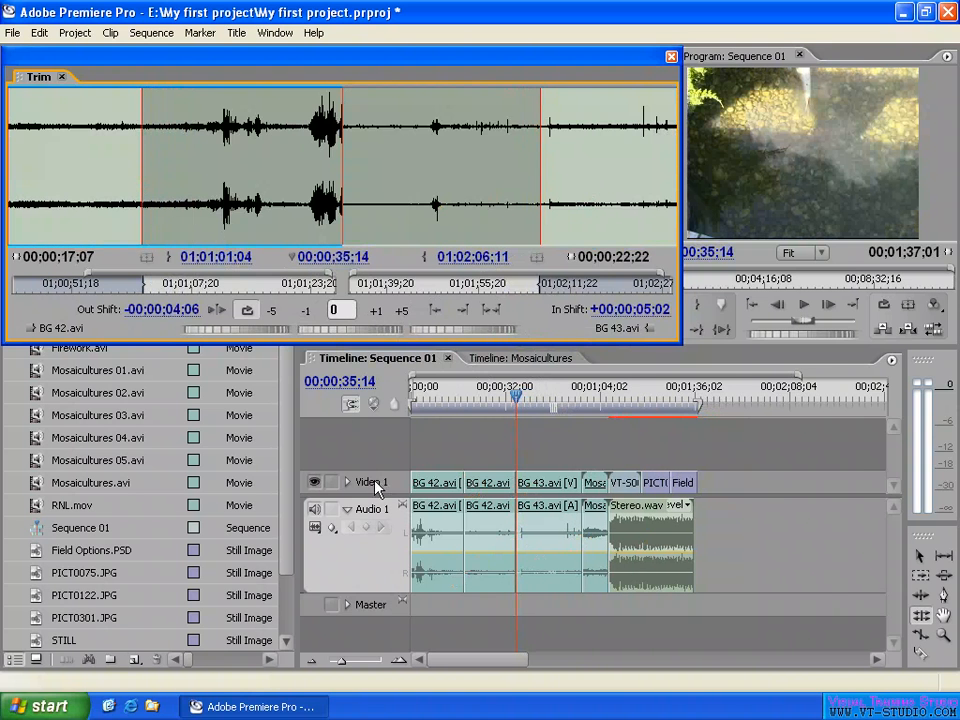
Step: Target Video 1 again to restore the video previews in Trim and roll the edit to about 00;00;35;09
{"action": "left_click", "coordinate": [376, 481]}
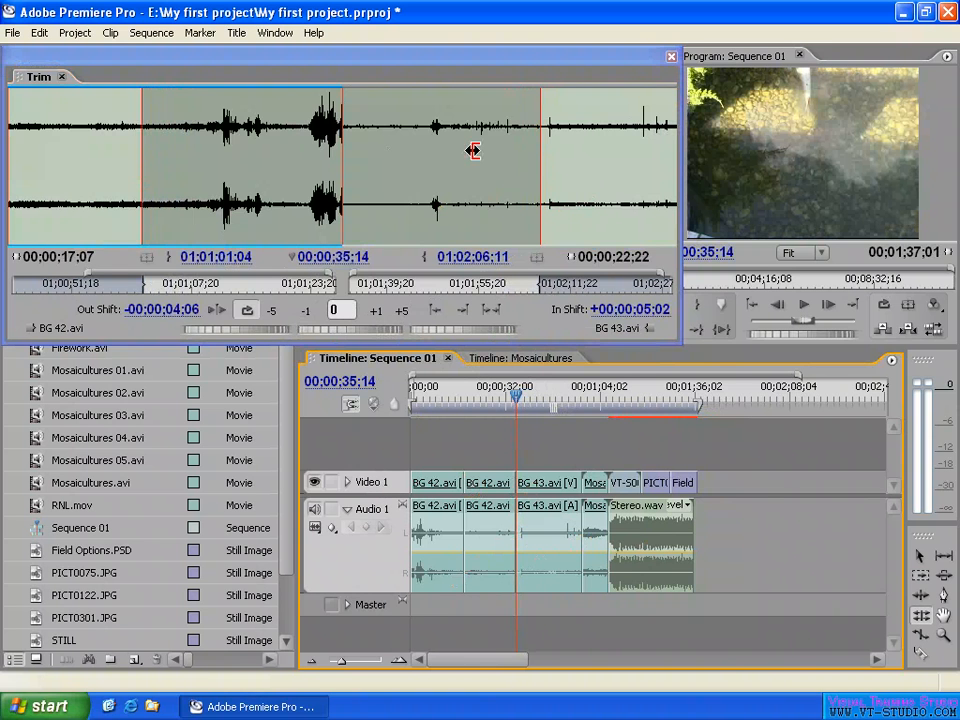
{"action": "left_click", "coordinate": [345, 171]}
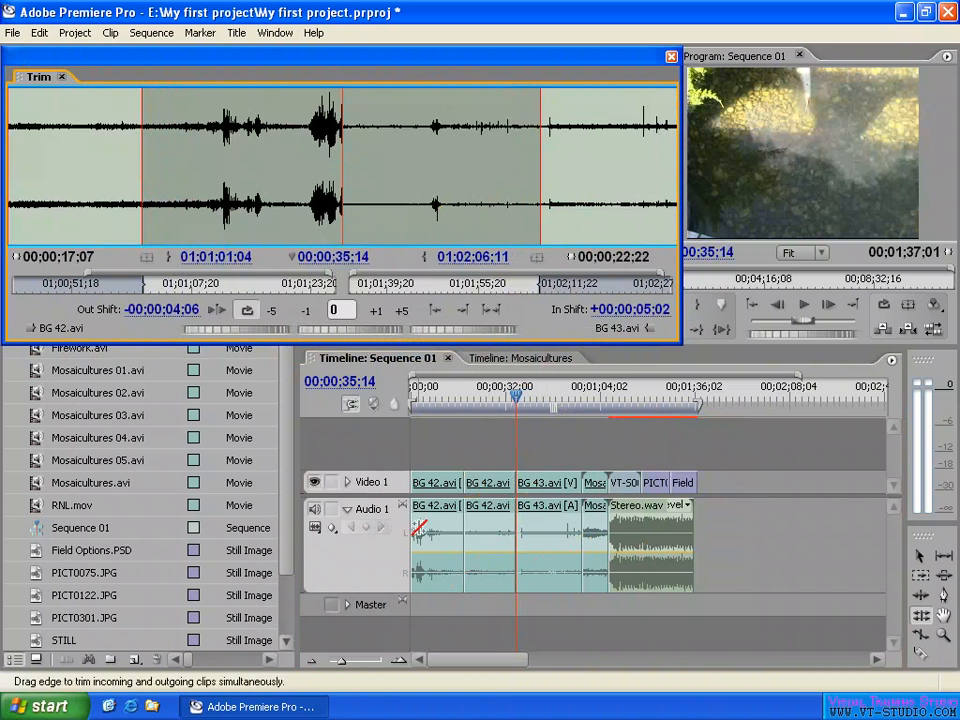
{"action": "left_click", "coordinate": [376, 548]}
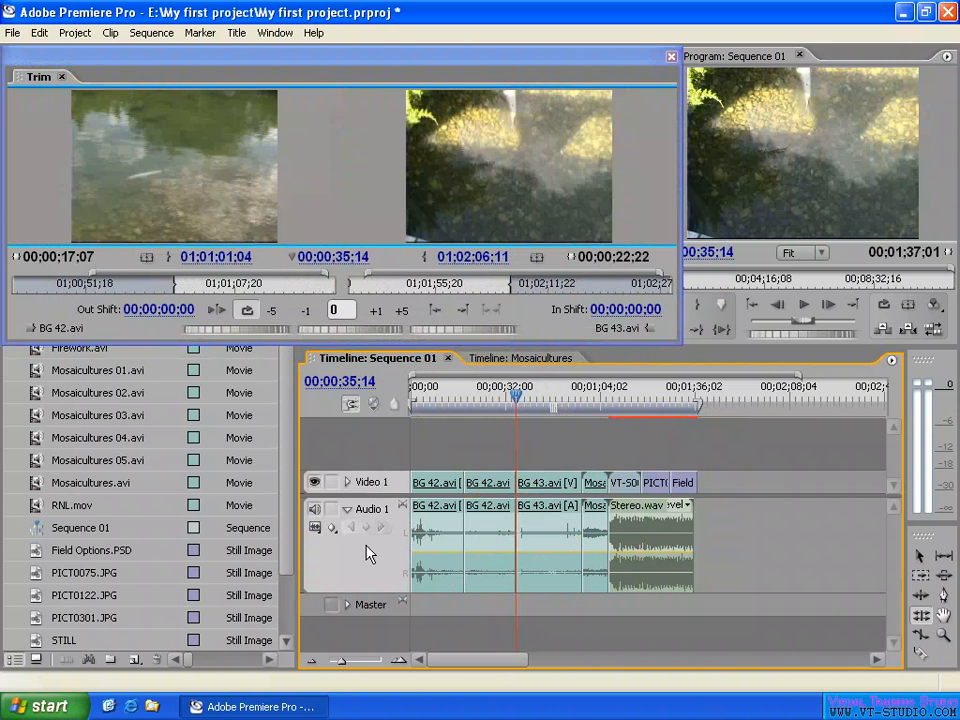
{"action": "left_click_drag", "start_coordinate": [360, 177], "coordinate": [418, 257]}
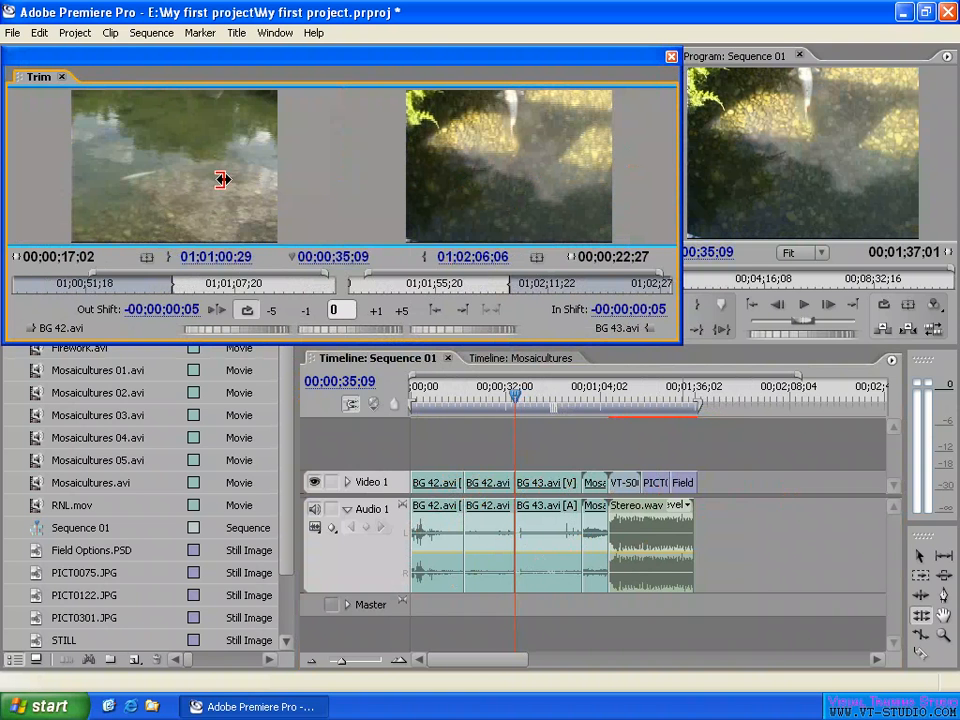
Step: Ripple the BG 42.avi out point to about 01;00;54;25 and the BG 43.avi in point to about 01;02;04;20
{"action": "left_click_drag", "start_coordinate": [219, 176], "coordinate": [130, 180]}
{"action": "left_click_drag", "start_coordinate": [216, 186], "coordinate": [139, 189]}
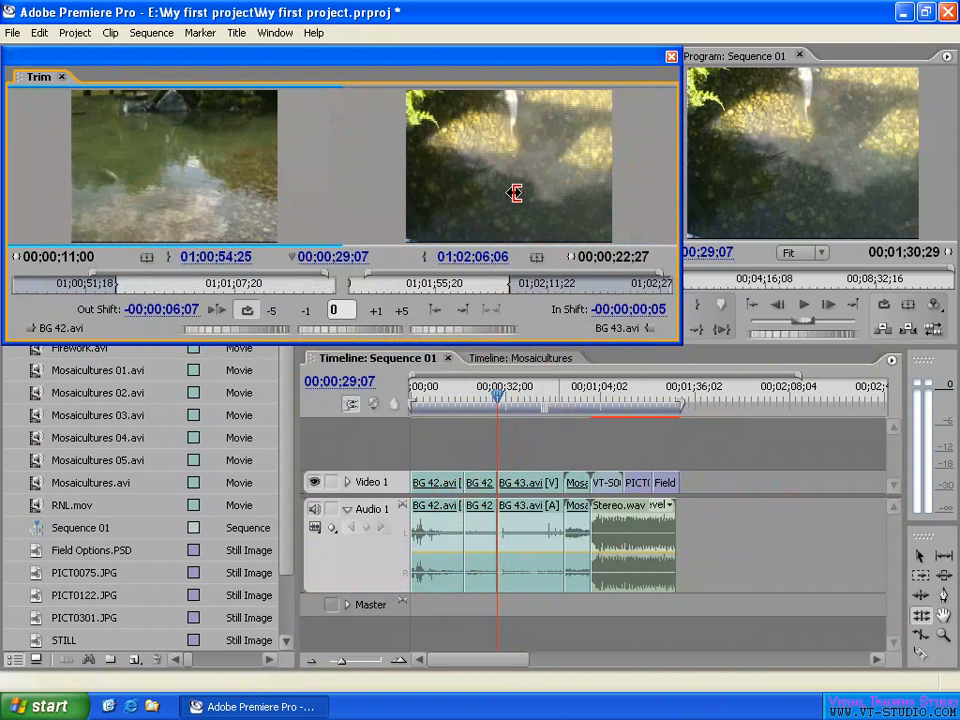
{"action": "mouse_move", "coordinate": [521, 178]}
{"action": "left_mouse_down"}
{"action": "mouse_move", "coordinate": [476, 180]}
{"action": "mouse_move", "coordinate": [561, 182]}
{"action": "mouse_move", "coordinate": [497, 182]}
{"action": "mouse_move", "coordinate": [521, 178]}
{"action": "left_mouse_up"}
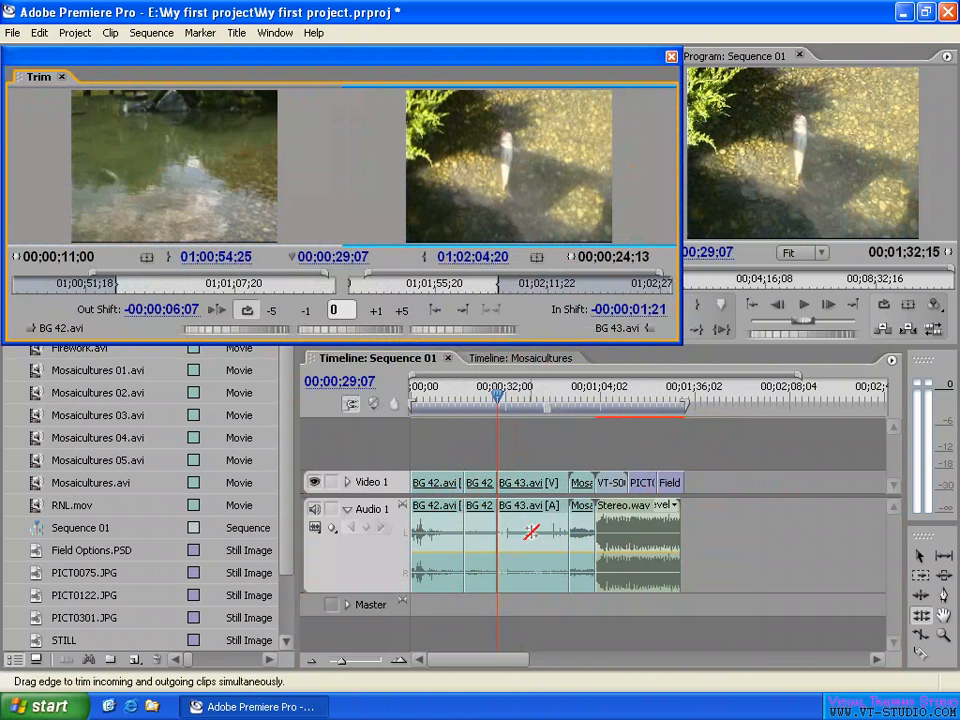
Step: Combine rolling and ripple edits at the BG 42.avi/BG 43.avi cut, reaching about 00;00;30;15 with the BG 43.avi in point at about 01;02;08;17
{"action": "left_click_drag", "start_coordinate": [343, 182], "coordinate": [371, 165]}
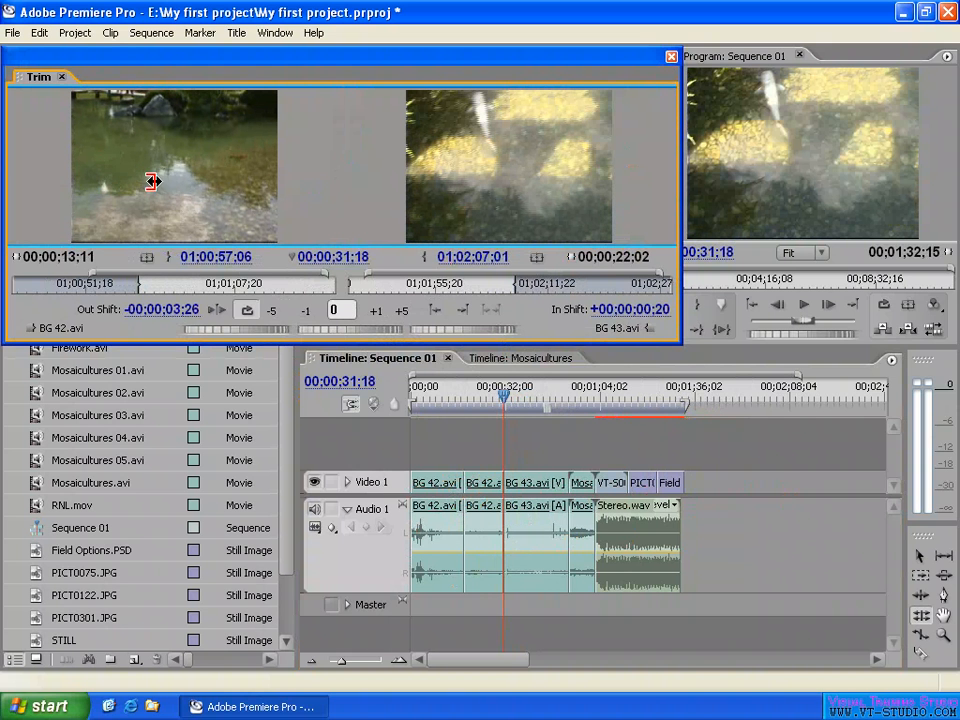
{"action": "left_click_drag", "start_coordinate": [152, 184], "coordinate": [143, 180]}
{"action": "left_click_drag", "start_coordinate": [498, 191], "coordinate": [534, 188]}
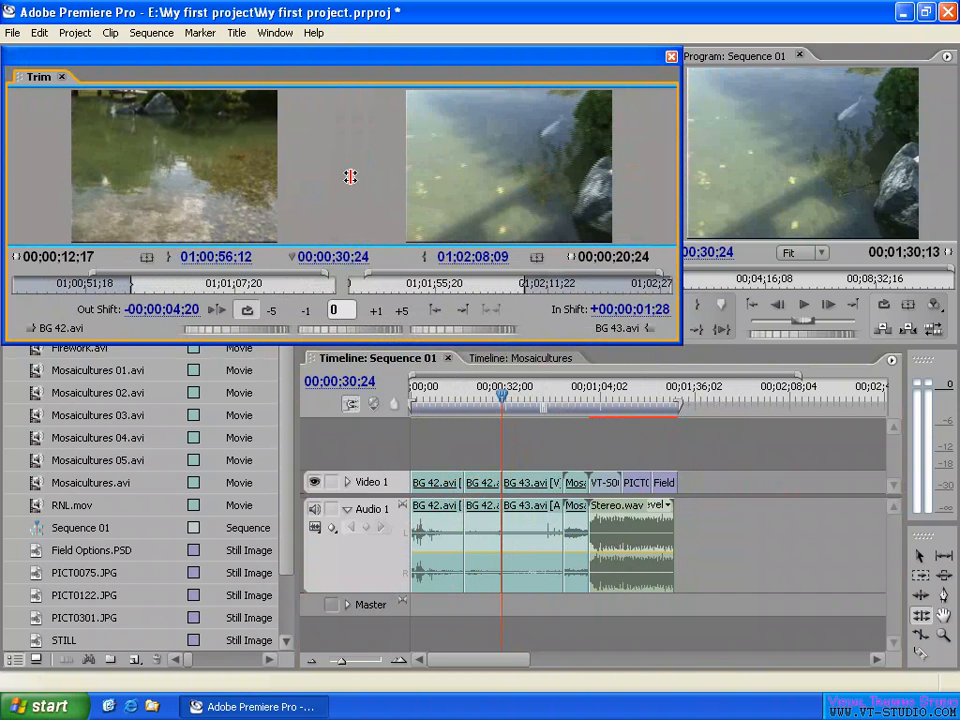
{"action": "mouse_move", "coordinate": [350, 177]}
{"action": "left_mouse_down"}
{"action": "mouse_move", "coordinate": [339, 180]}
{"action": "mouse_move", "coordinate": [349, 180]}
{"action": "left_mouse_up"}
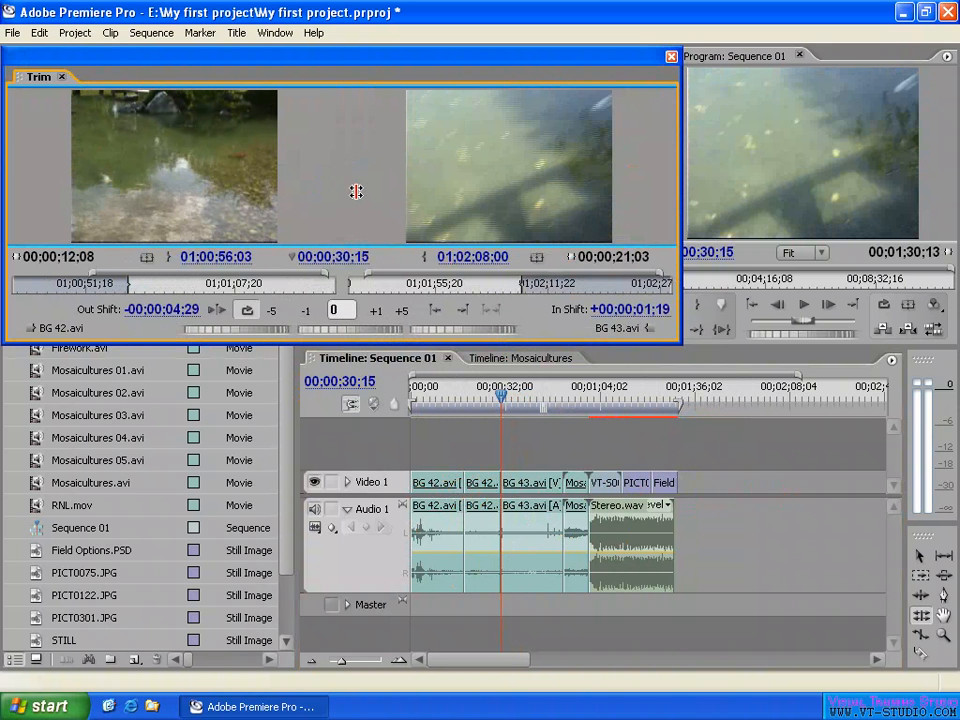
{"action": "left_click_drag", "start_coordinate": [557, 184], "coordinate": [574, 189]}
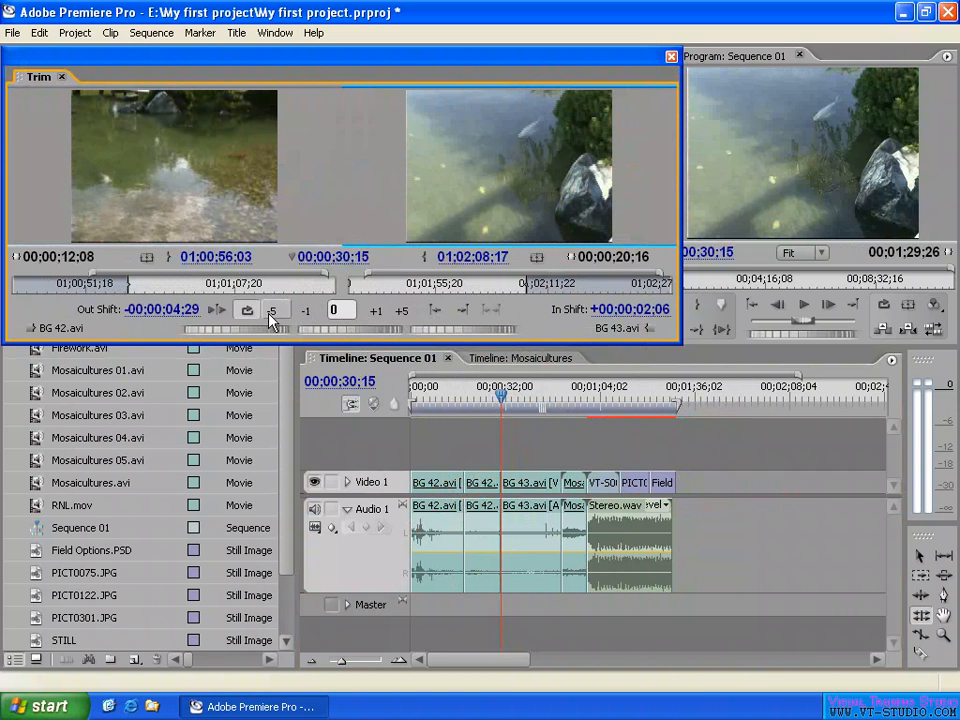
Step: Set the Large Trim Offset to 15 frames in the Trim preferences
{"action": "left_click", "coordinate": [42, 36]}
{"action": "mouse_move", "coordinate": [96, 392]}
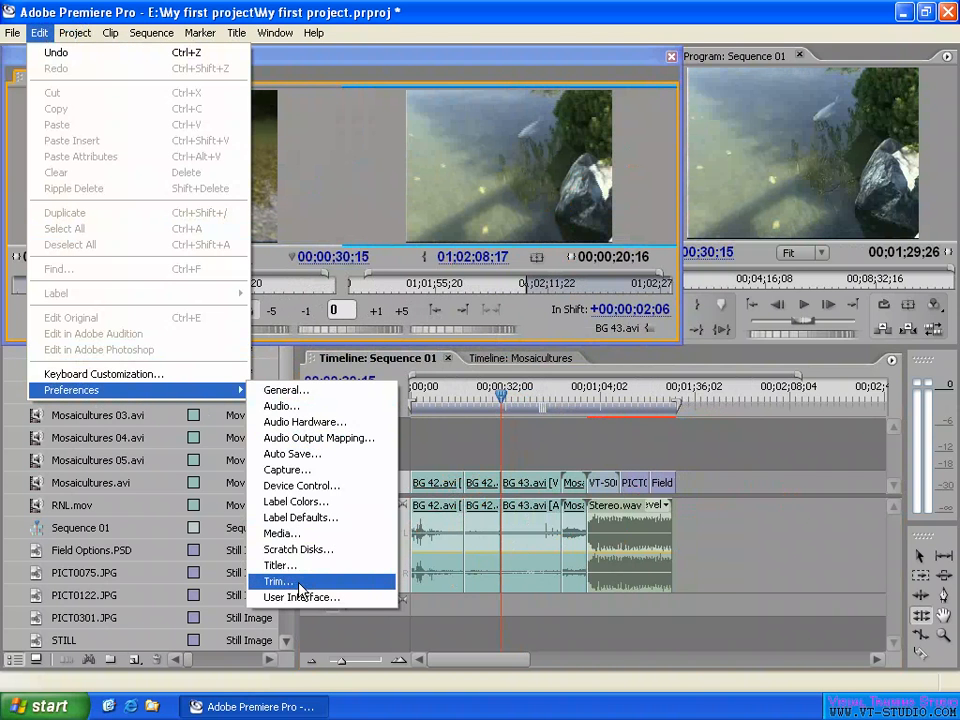
{"action": "left_click", "coordinate": [300, 589]}
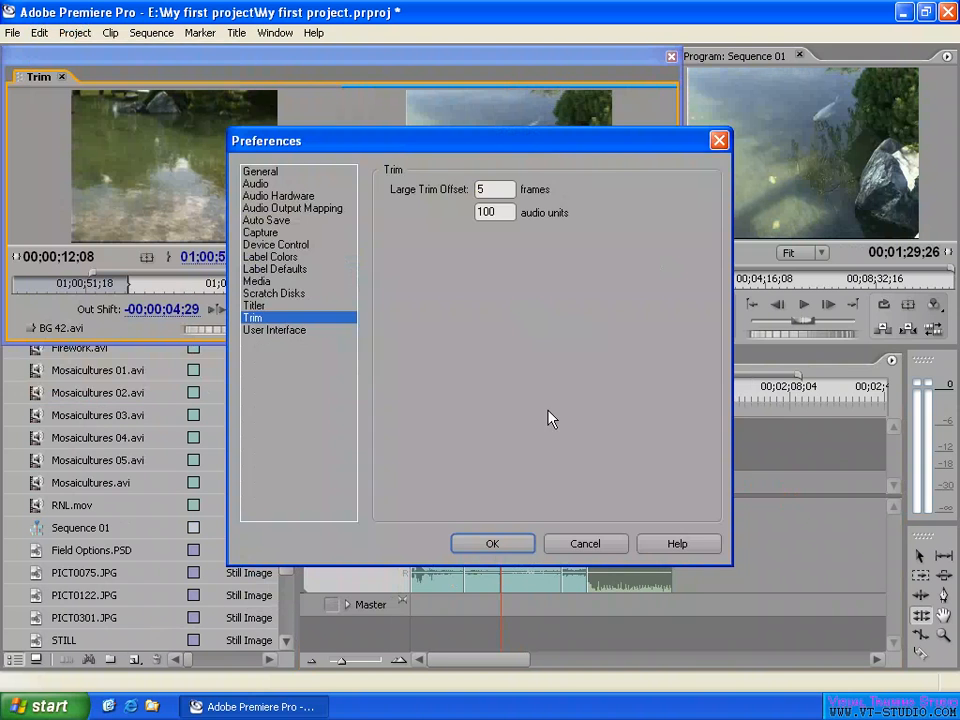
{"action": "left_click_drag", "start_coordinate": [546, 139], "coordinate": [710, 155]}
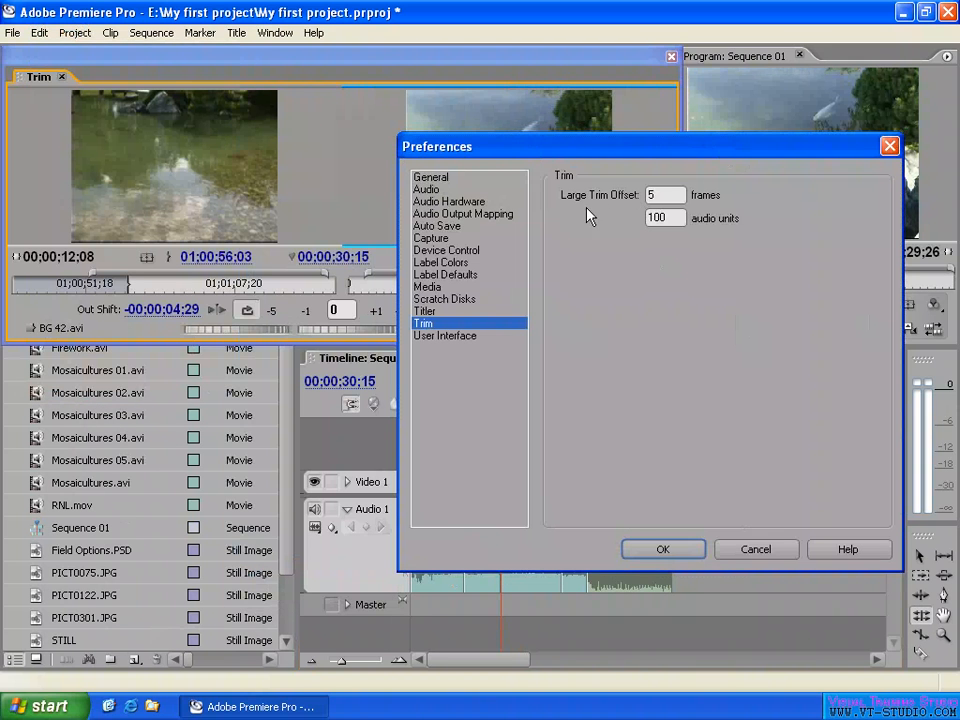
{"action": "double_click", "coordinate": [662, 196]}
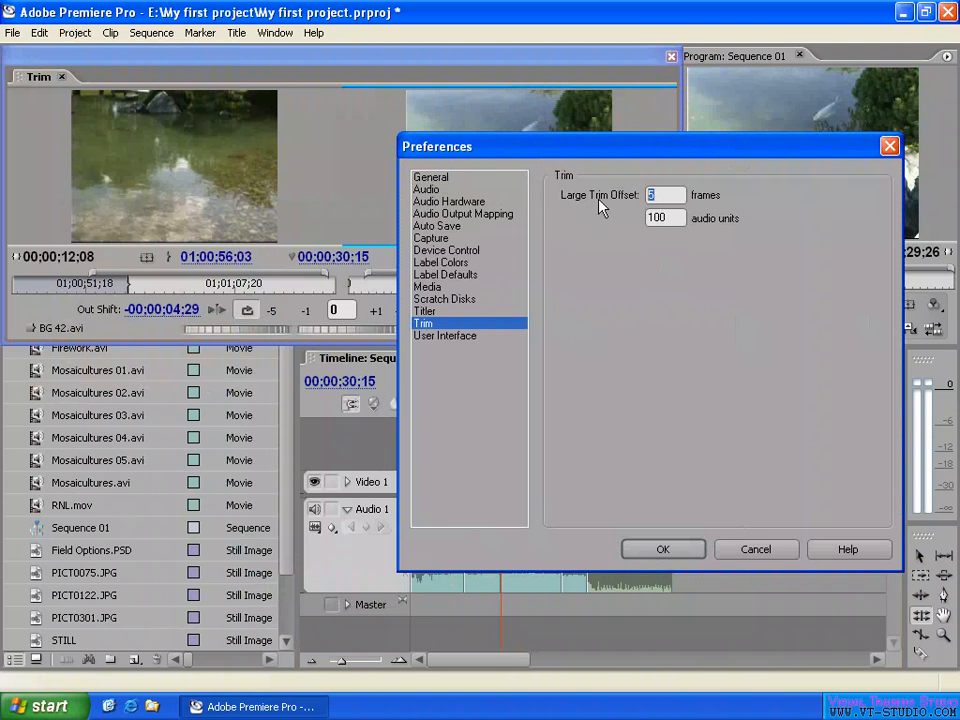
{"action": "type", "text": "15"}
{"action": "left_click", "coordinate": [668, 549]}
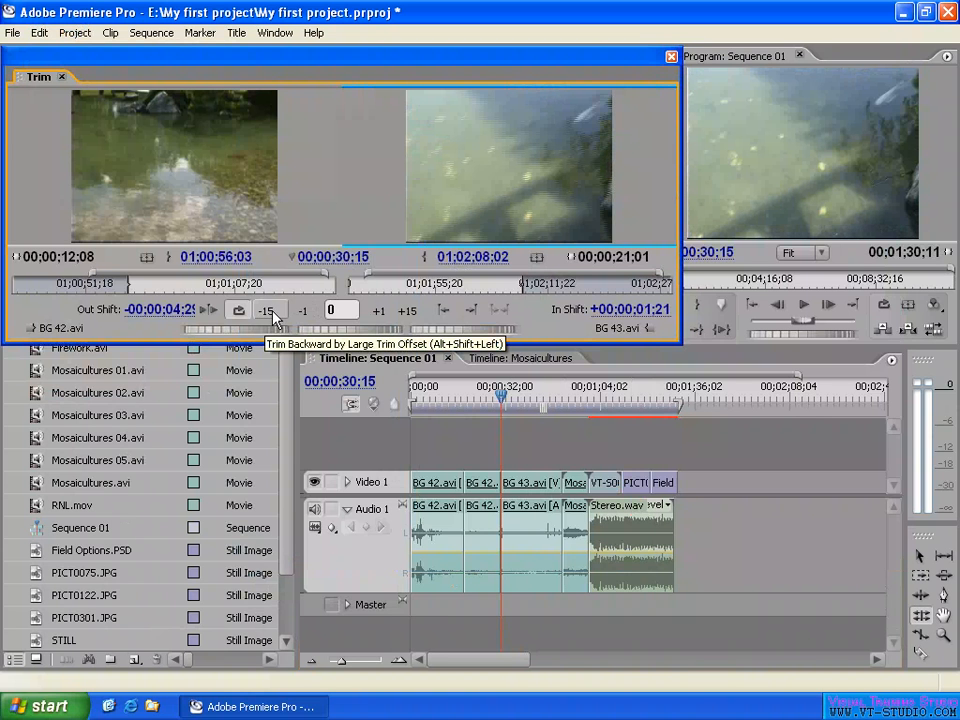
Step: Trim the BG 43.avi in point forward and back by the 15-frame offset to 01;02;08;02, and close the Trim window
{"action": "left_click", "coordinate": [410, 313]}
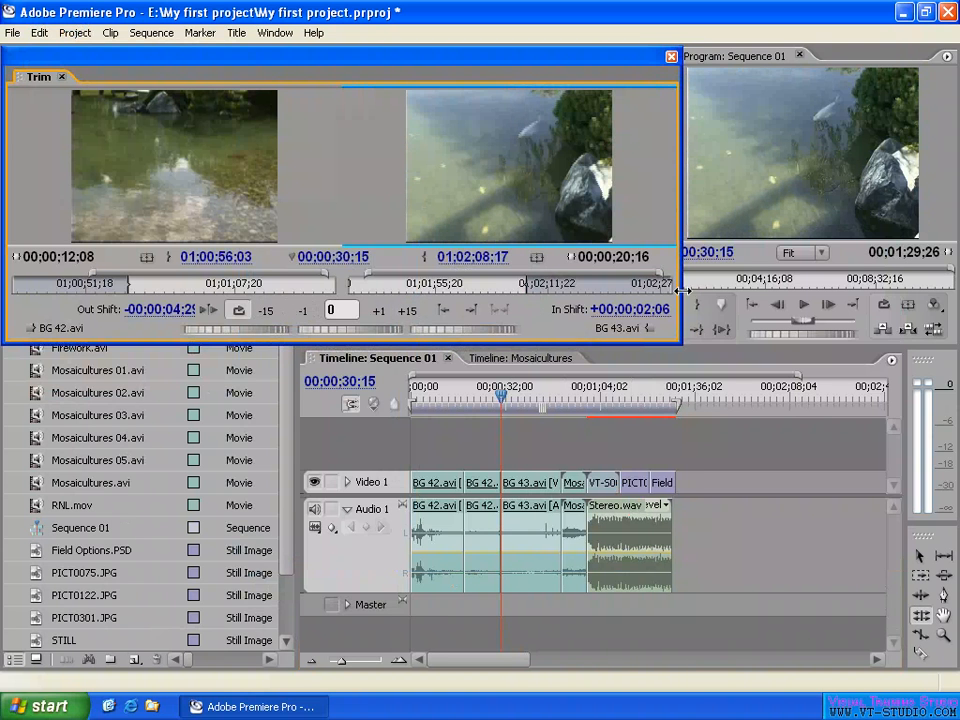
{"action": "left_click", "coordinate": [266, 312]}
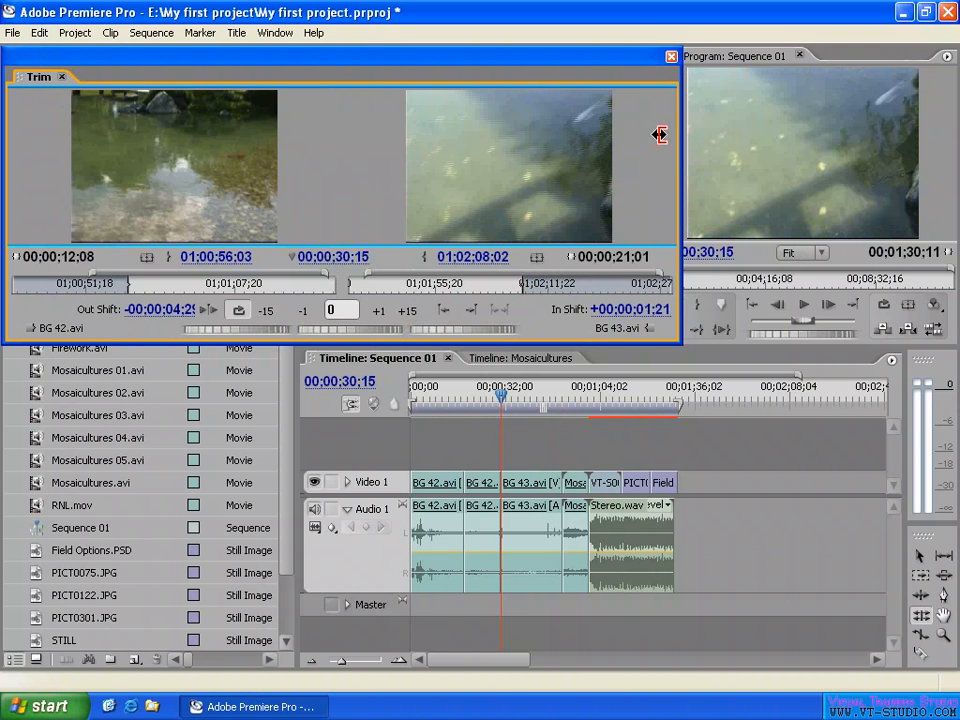
{"action": "left_click", "coordinate": [670, 56]}
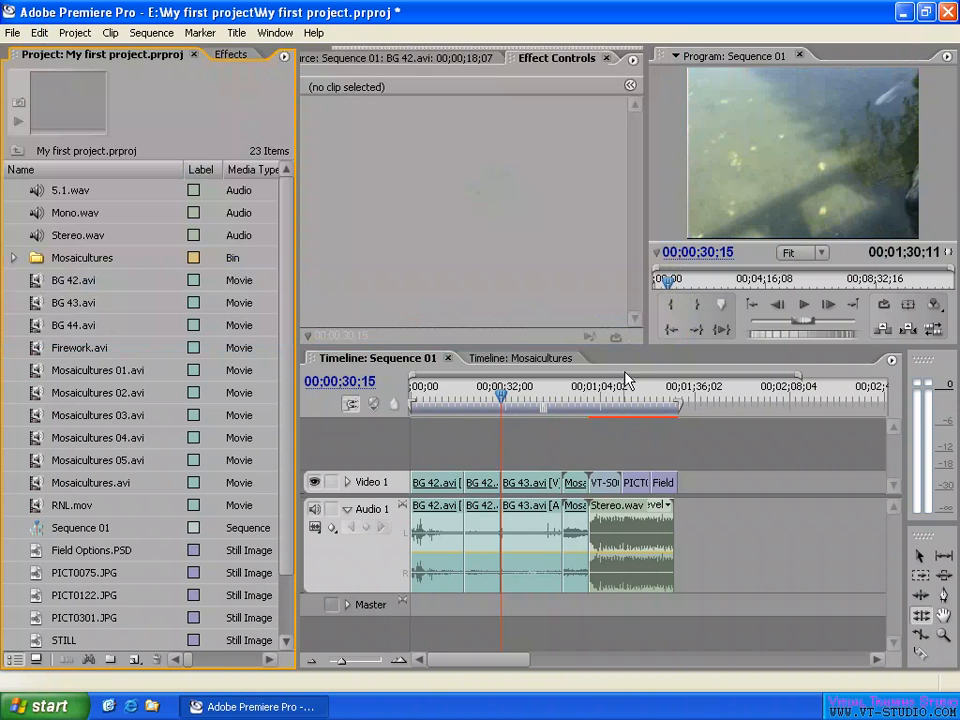